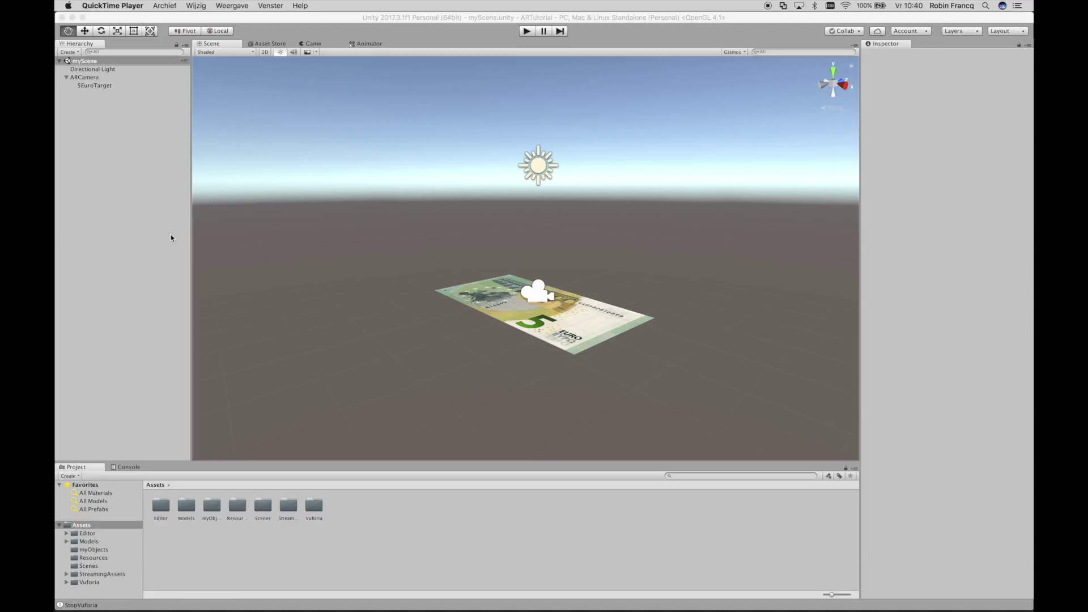
# Step: Drag the 1Euro model from Assets/myObjects into the Hierarchy so it floats above the banknote
pyautogui.click(385, 20)
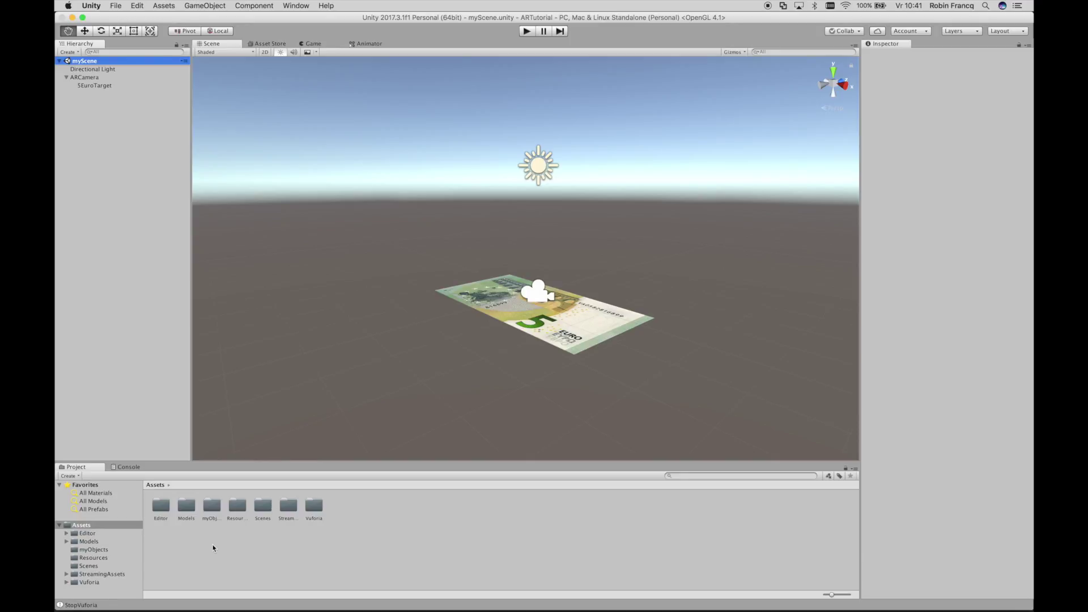
pyautogui.doubleClick(212, 507)
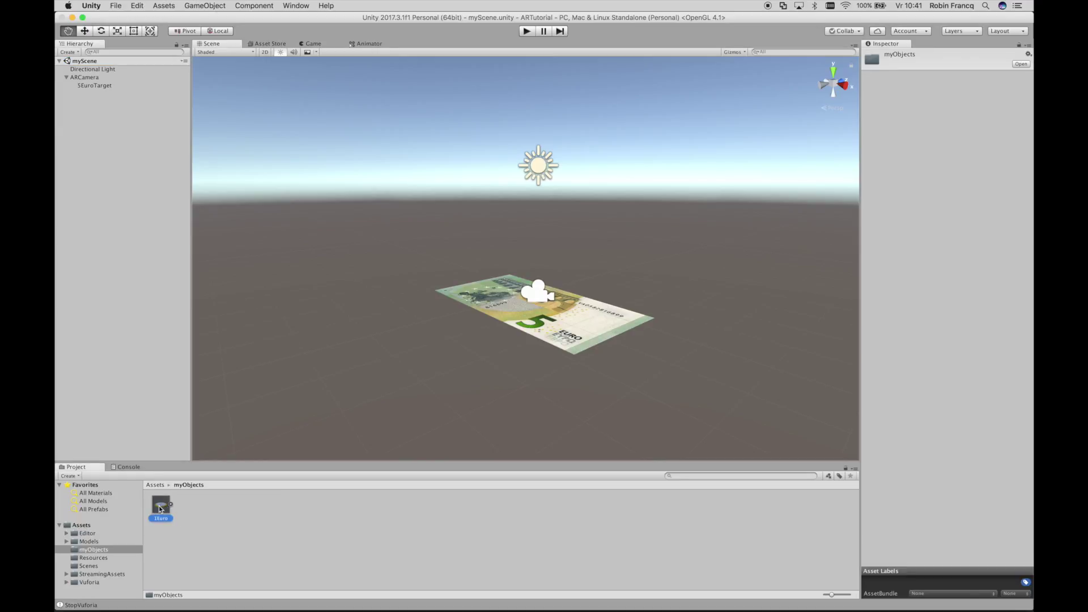
pyautogui.click(159, 508)
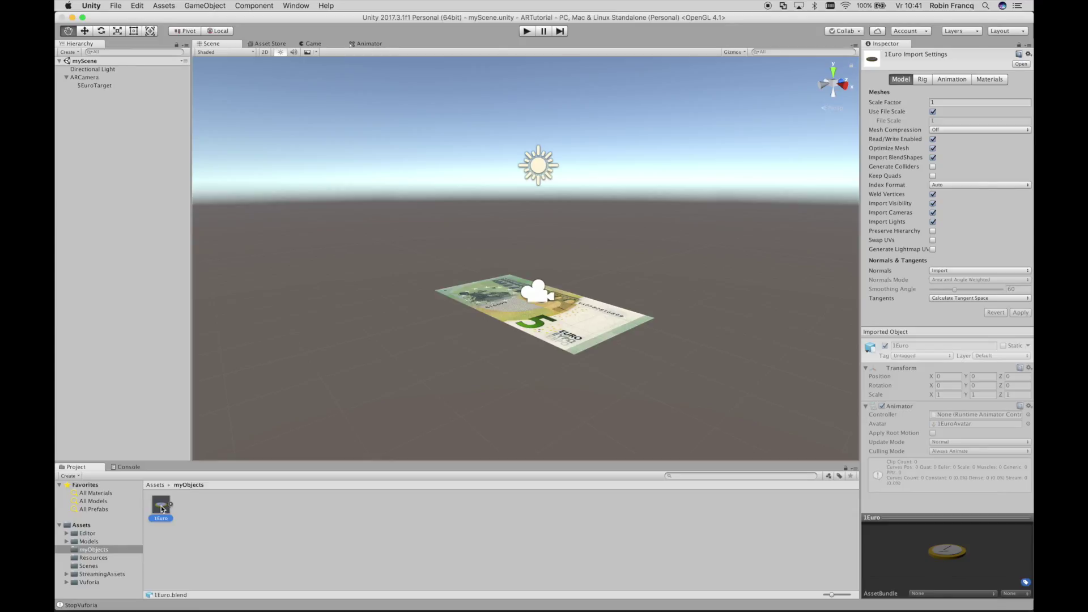
pyautogui.moveTo(162, 509); pyautogui.dragTo(135, 354)
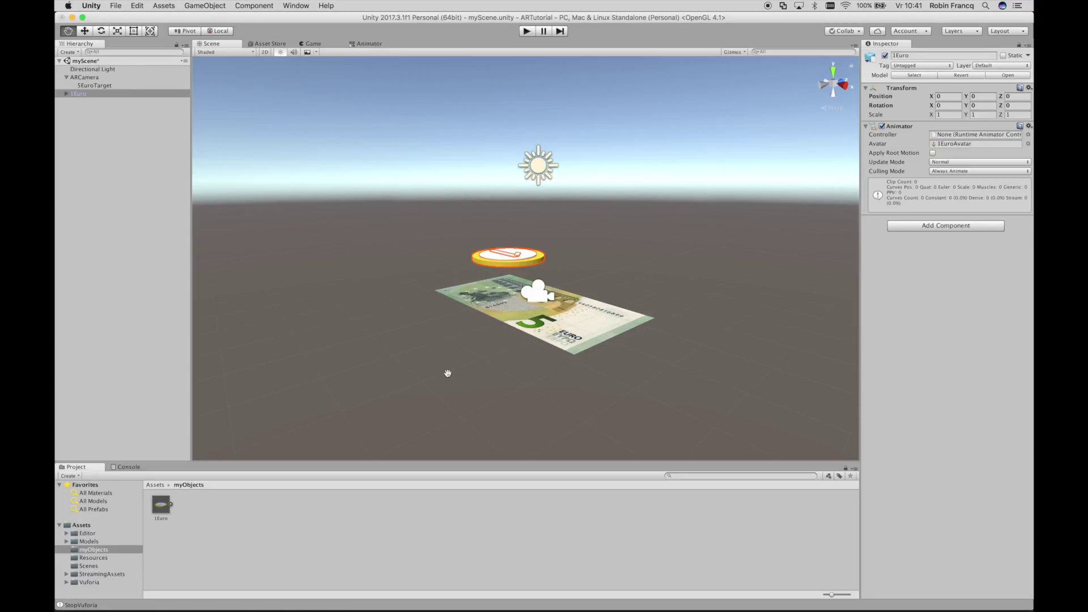
# Step: Select the coin, slide it right along X and rotate it around its vertical axis
pyautogui.keyDown('alt'); pyautogui.moveTo(479, 381); pyautogui.dragTo(575, 425); pyautogui.keyUp('alt')
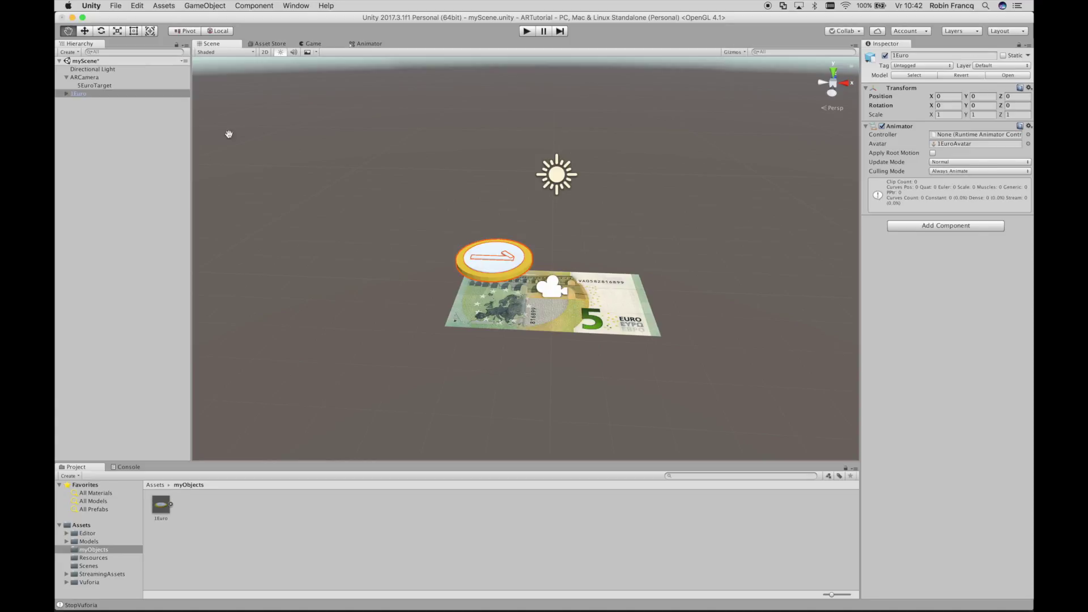
pyautogui.click(85, 31)
pyautogui.click(118, 31)
pyautogui.press('w')
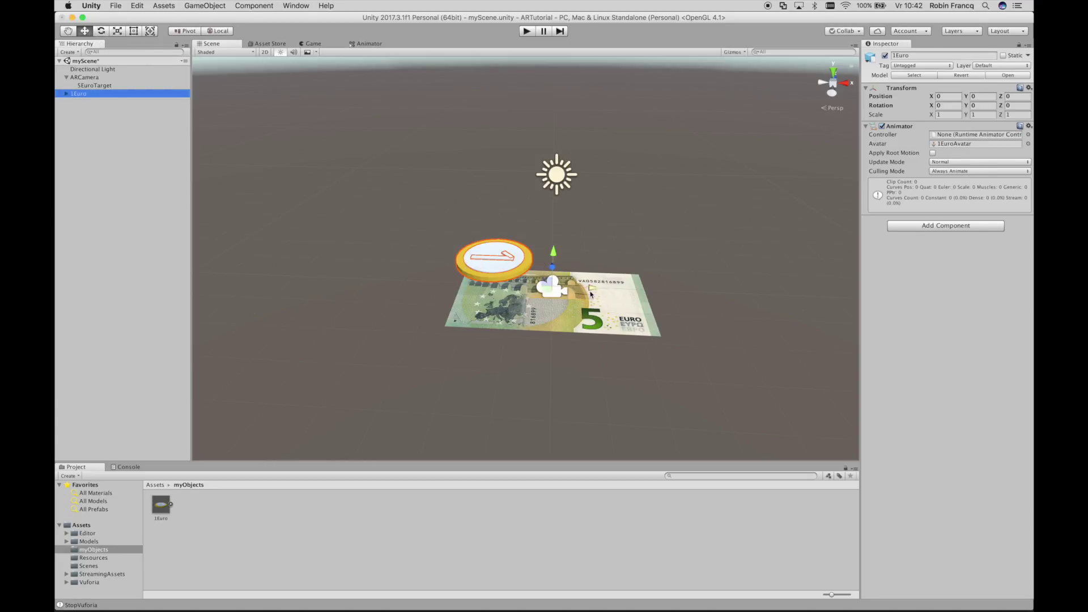
pyautogui.moveTo(552, 280); pyautogui.dragTo(600, 283)
pyautogui.press('r')
pyautogui.press('e')
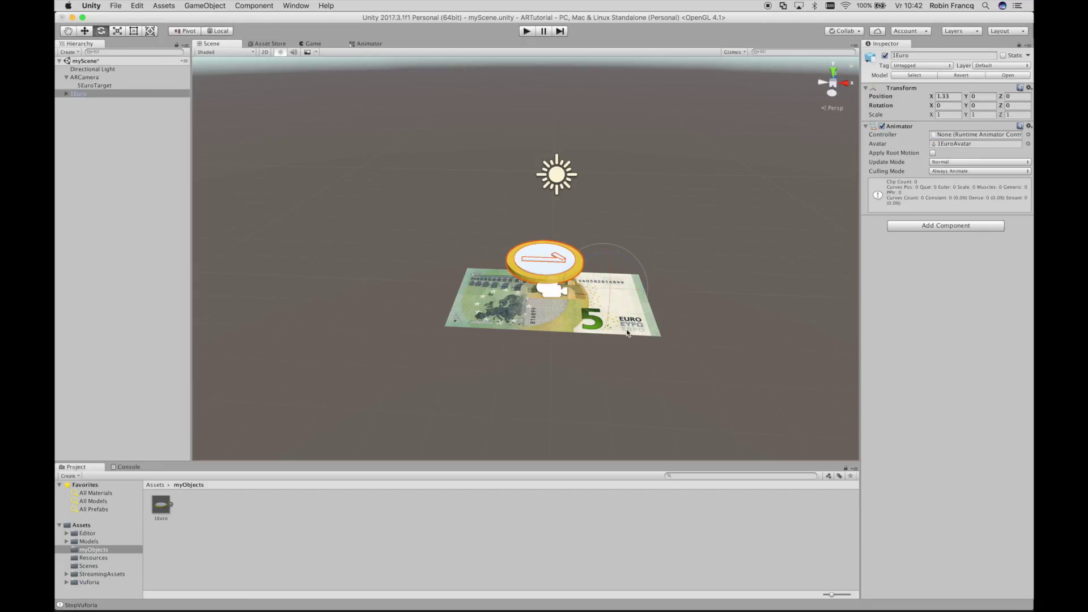
pyautogui.moveTo(626, 330); pyautogui.dragTo(639, 311)
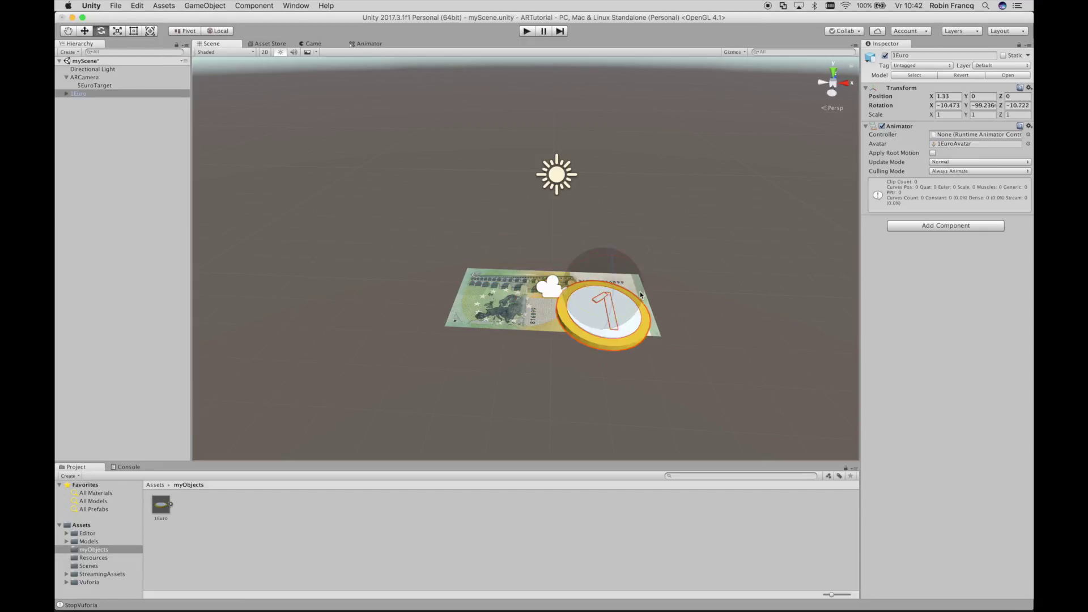
# Step: Shrink the coin to about 0.60307 scale and lower it flat onto the banknote's left part
pyautogui.moveTo(724, 362)
pyautogui.keyDown('alt'); pyautogui.mouseDown()
pyautogui.moveTo(564, 352)
pyautogui.moveTo(437, 408)
pyautogui.moveTo(549, 398)
pyautogui.mouseUp(); pyautogui.keyUp('alt')
pyautogui.press('r')
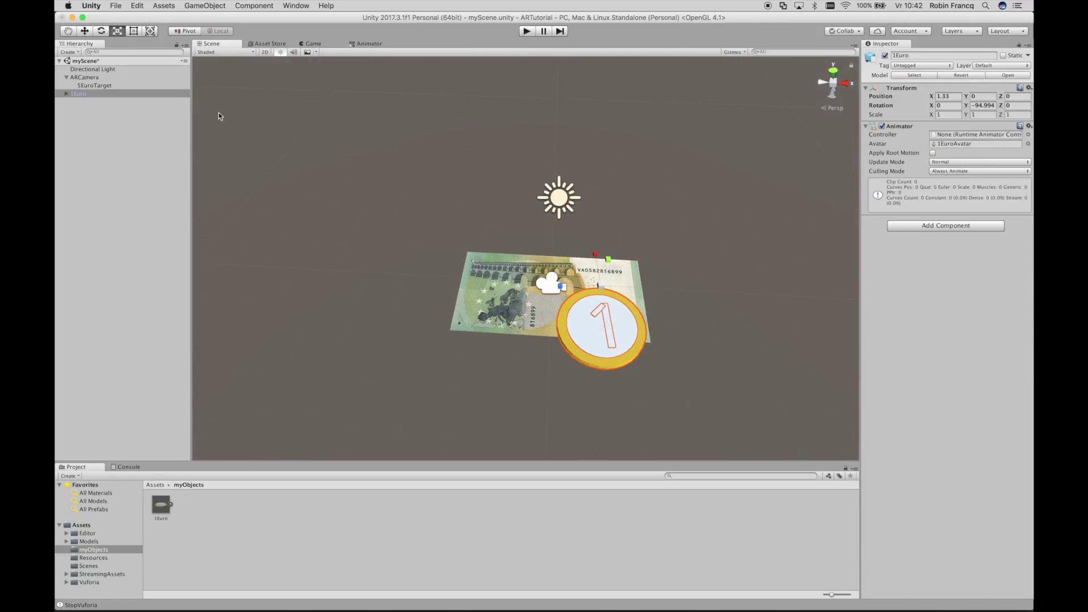
pyautogui.moveTo(596, 295)
pyautogui.mouseDown()
pyautogui.moveTo(564, 293)
pyautogui.moveTo(546, 275)
pyautogui.moveTo(473, 287)
pyautogui.moveTo(481, 317)
pyautogui.mouseUp()
pyautogui.press('w')
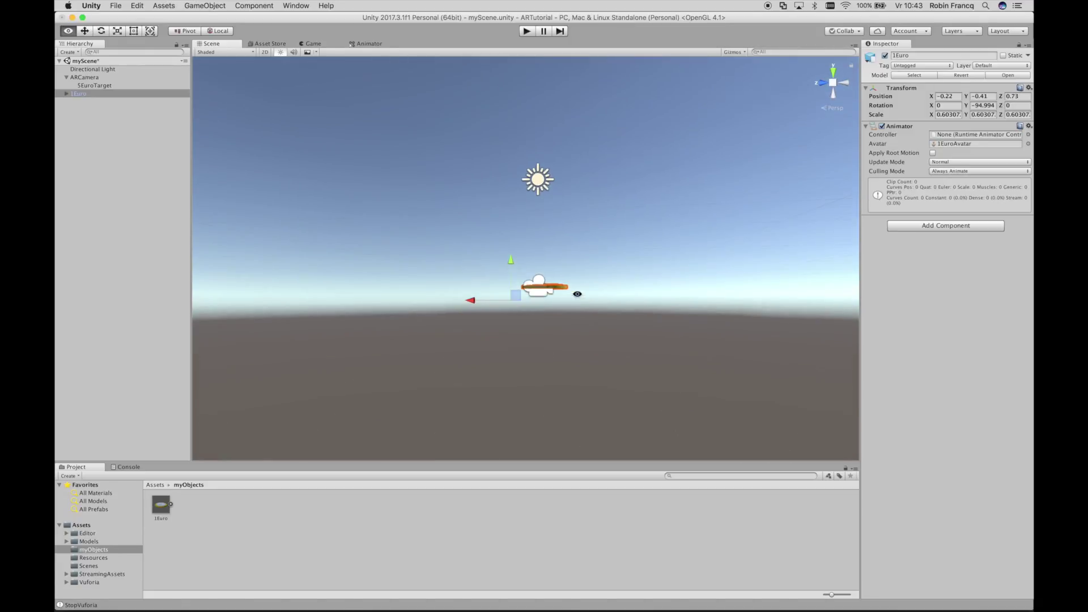
pyautogui.click(845, 85)
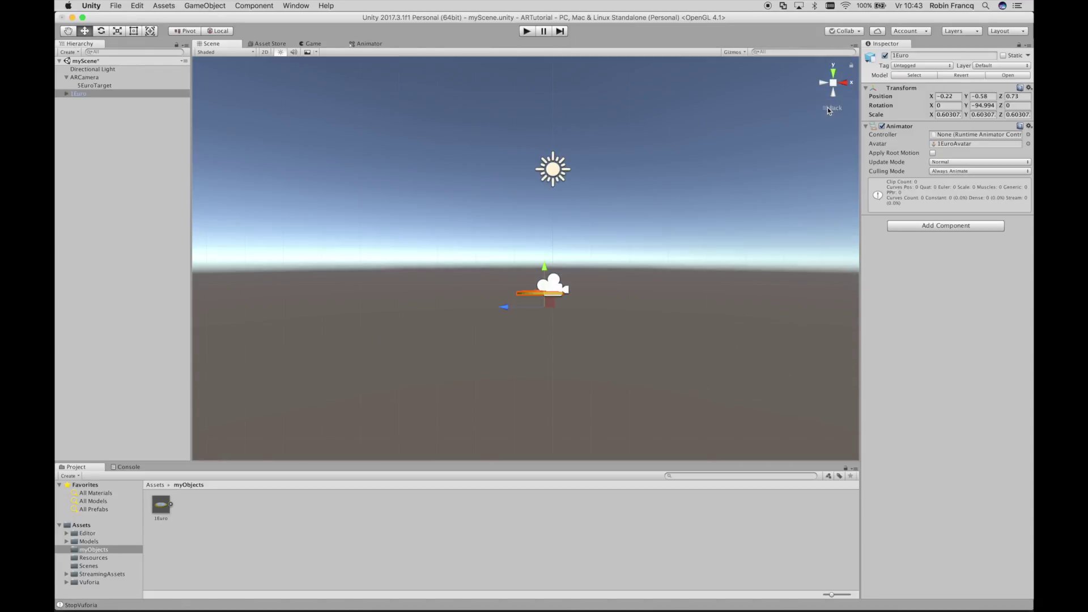
pyautogui.click(845, 83)
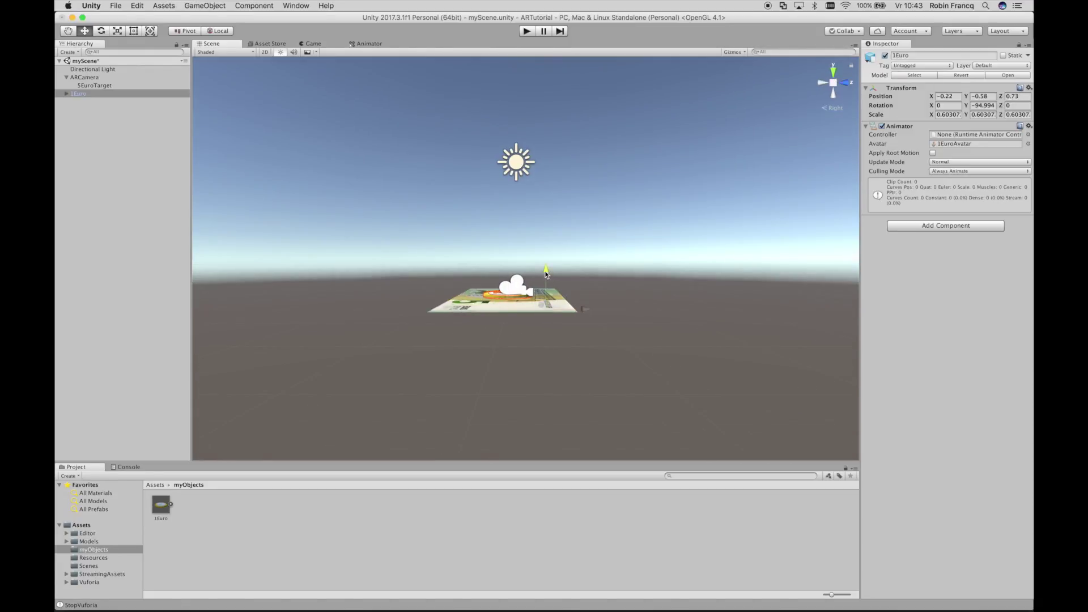
pyautogui.moveTo(545, 274)
pyautogui.mouseDown()
pyautogui.moveTo(465, 393)
pyautogui.moveTo(299, 230)
pyautogui.mouseUp()
# Step: Deselect the coin and save the scene
pyautogui.click(162, 206)
pyautogui.press('super+s')
pyautogui.press('super+z')
pyautogui.press('super+z')
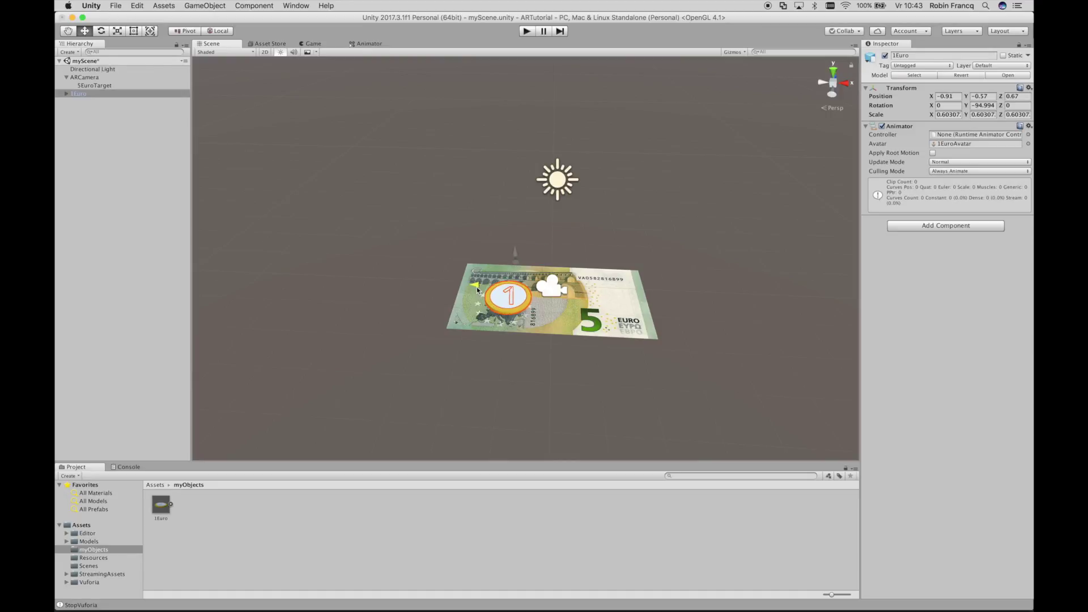
pyautogui.press('super+z')
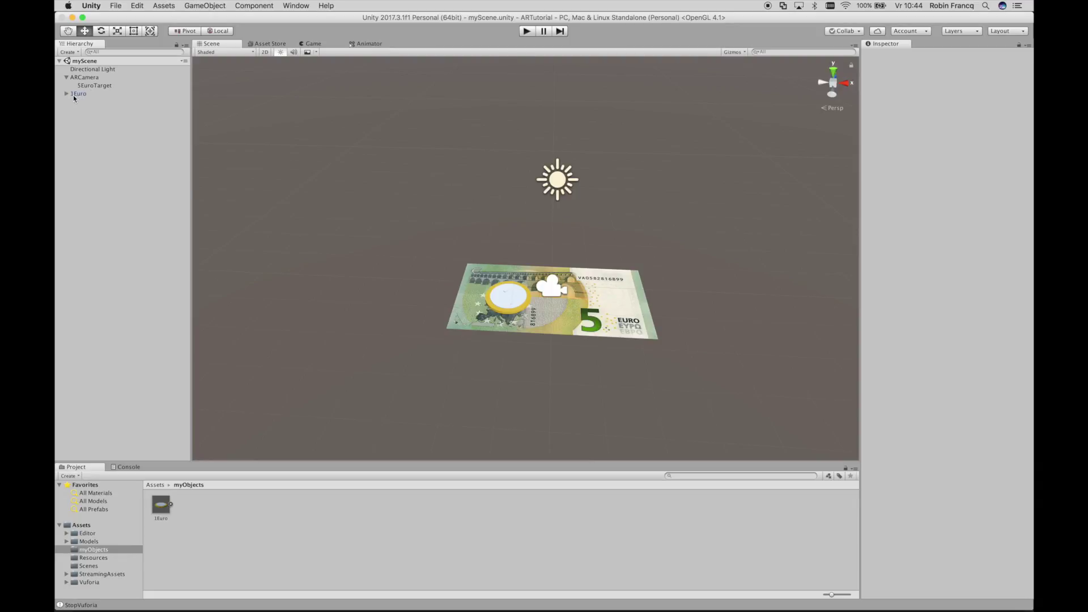
# Step: Parent 1Euro under 5EuroTarget, set ARCamera's World Center Mode to CAMERA, and save
pyautogui.moveTo(74, 96); pyautogui.dragTo(89, 86)
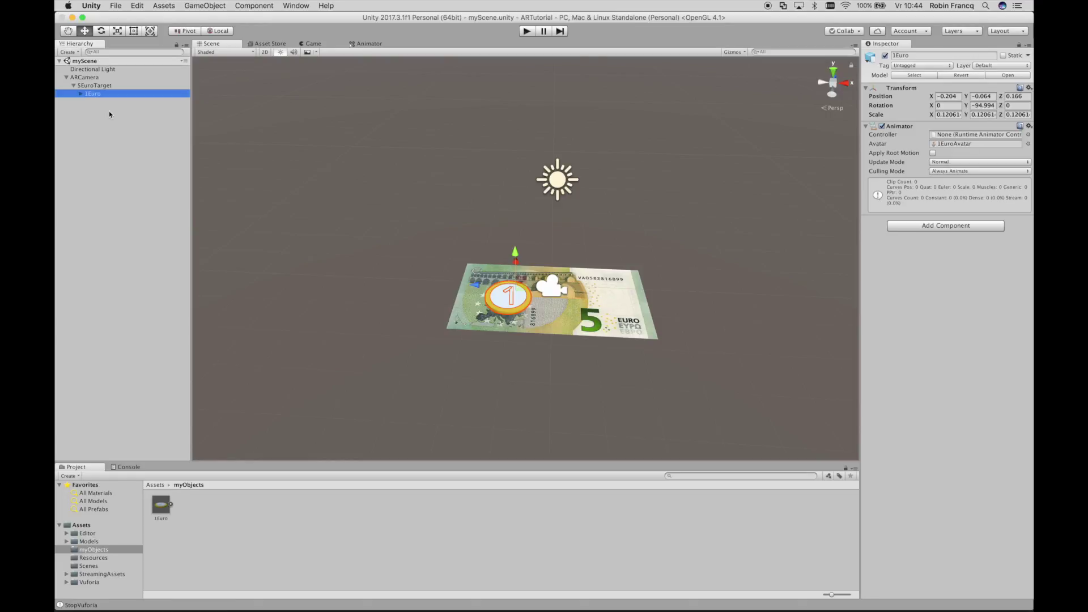
pyautogui.click(85, 77)
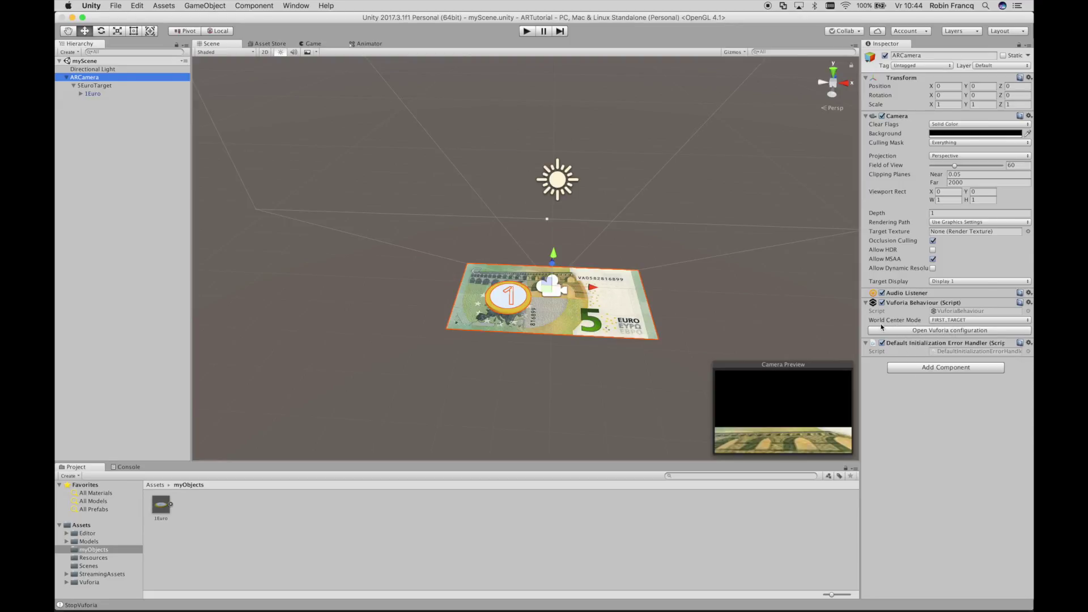
pyautogui.click(950, 321)
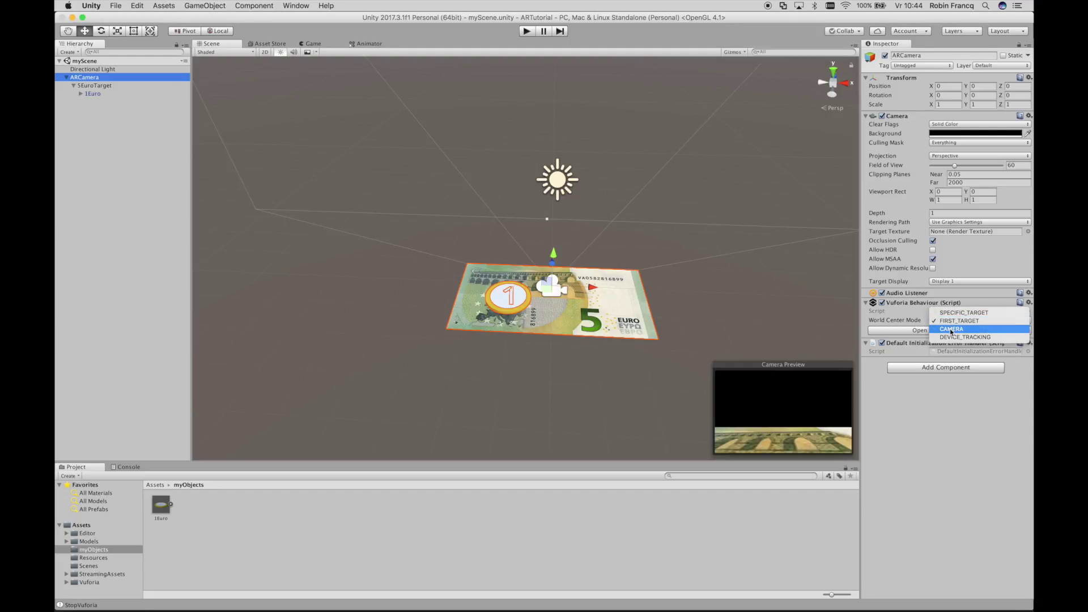
pyautogui.click(951, 330)
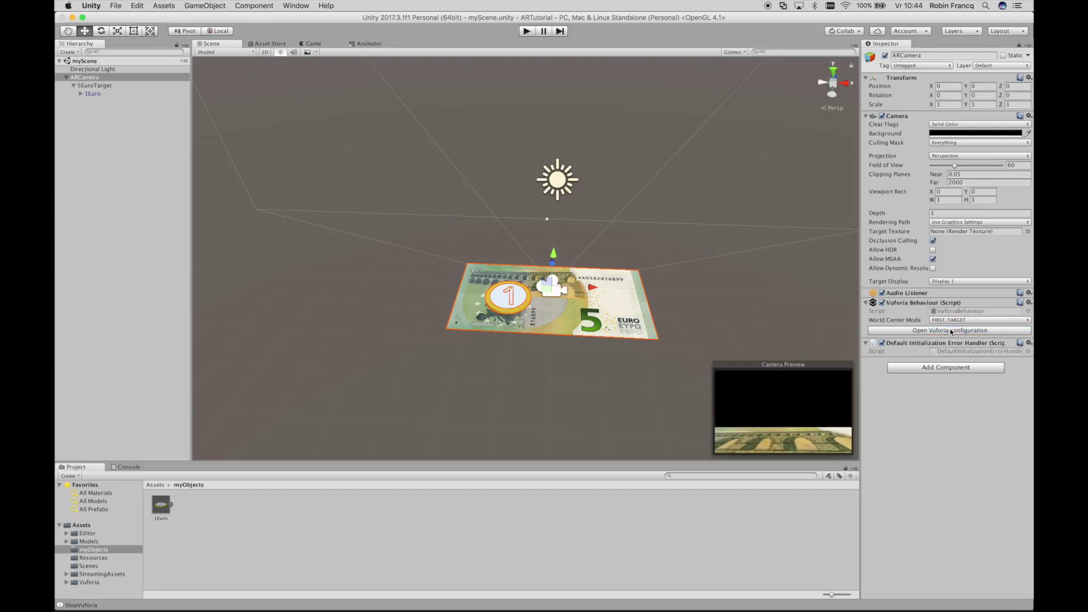
pyautogui.click(106, 61)
pyautogui.hotkey('ctrl', 's')
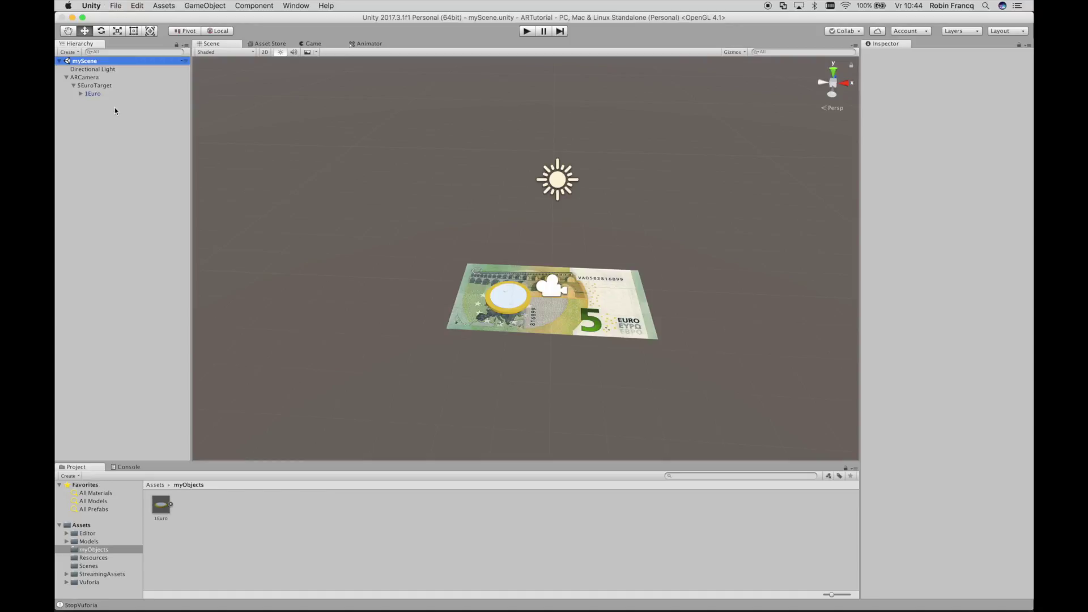
pyautogui.click(529, 36)
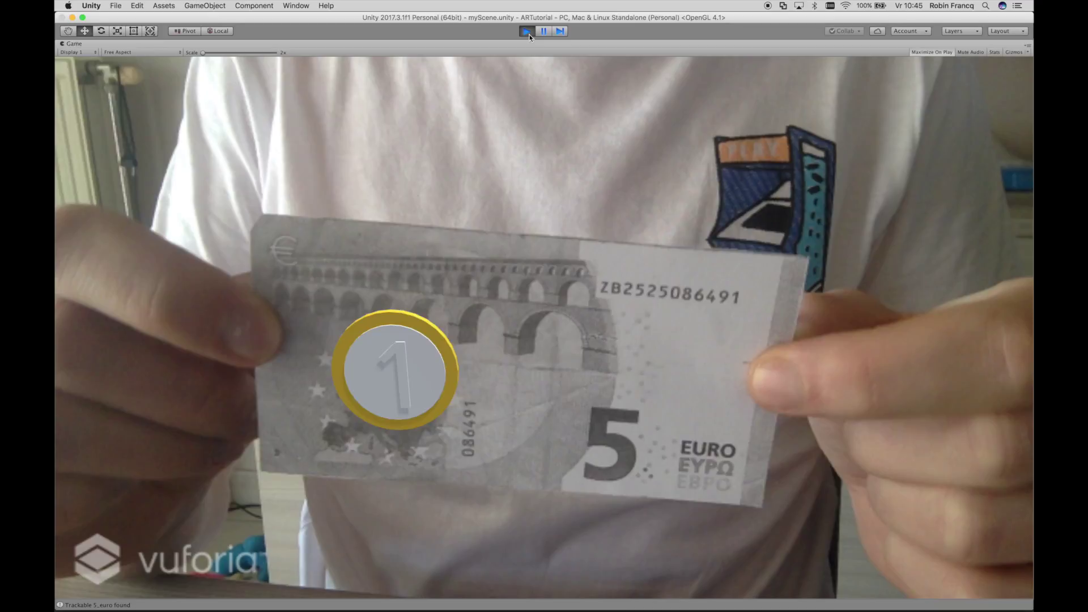
pyautogui.click(527, 32)
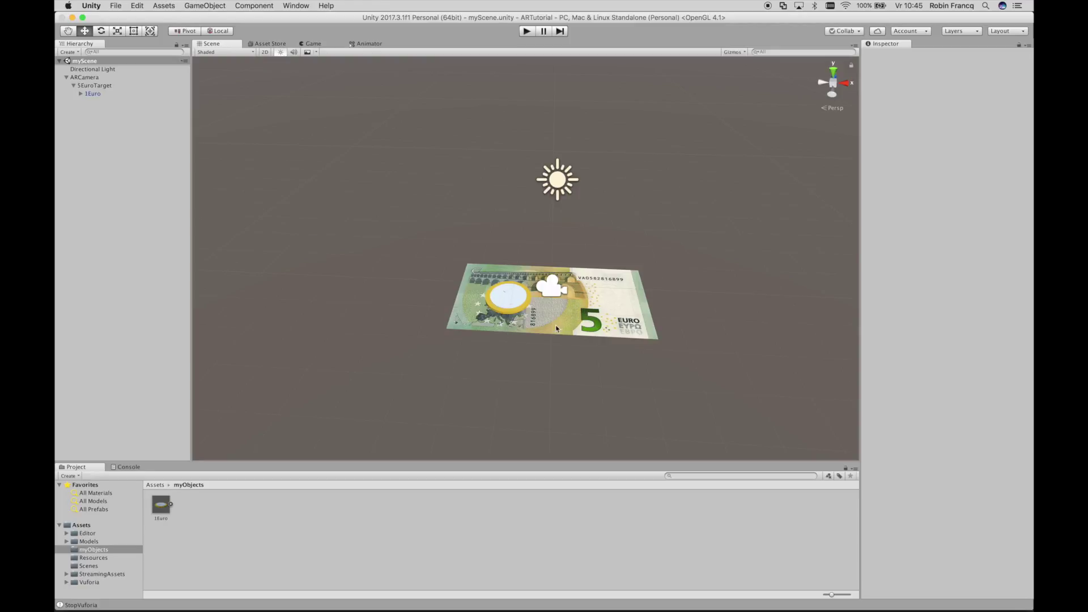
# Step: Move the 1Euro coin to the banknote's right side at X 0.338, Z 0.213
pyautogui.click(507, 315)
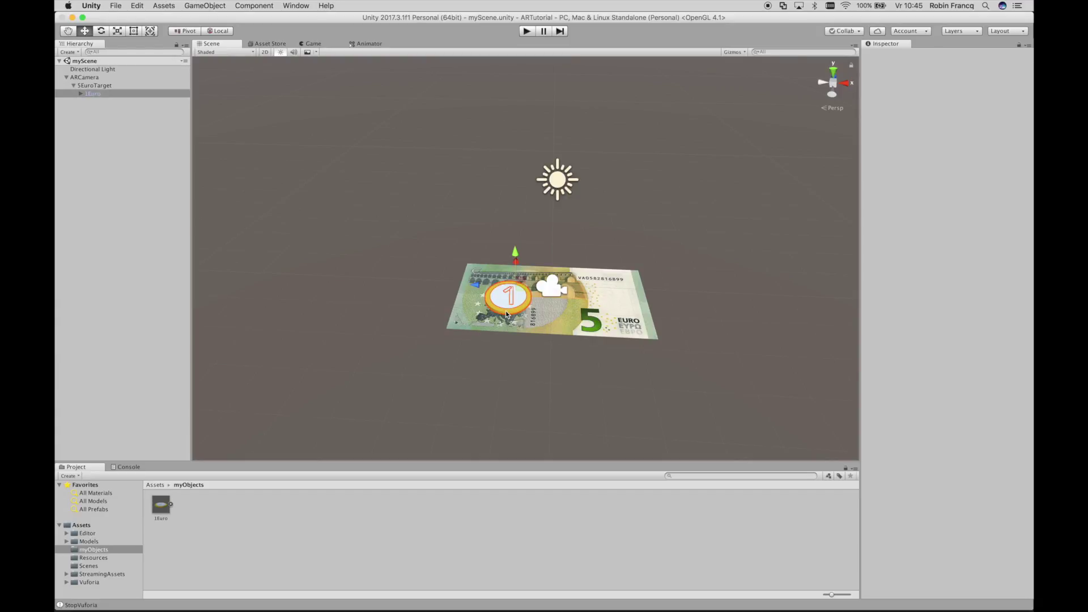
pyautogui.moveTo(479, 290); pyautogui.dragTo(566, 289)
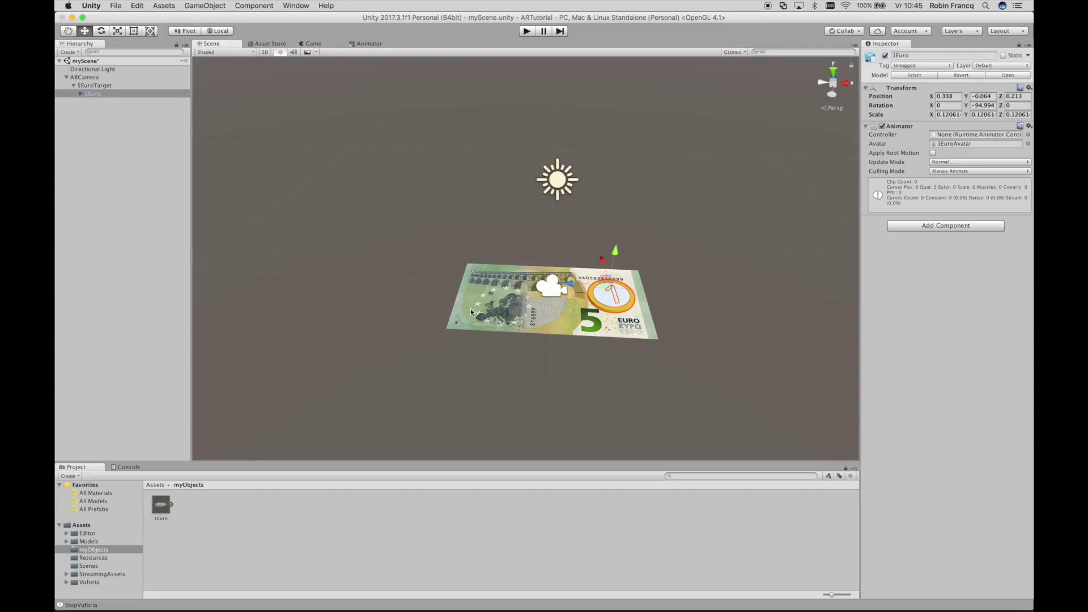
pyautogui.click(512, 322)
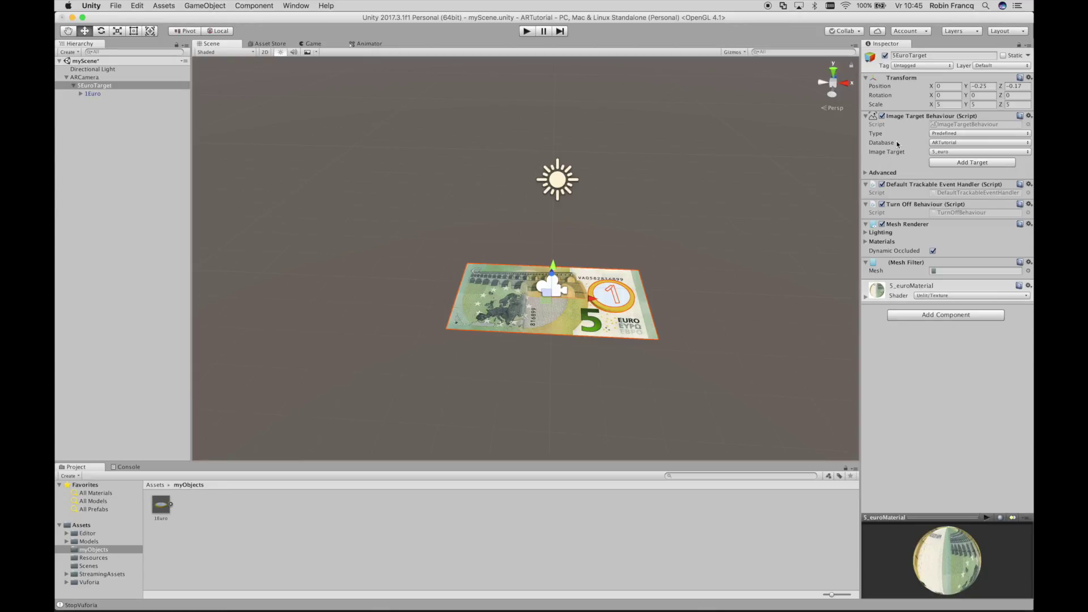
# Step: Add a virtual button to 5EuroTarget's Advanced options and drag it over the banknote's left part
pyautogui.click(865, 173)
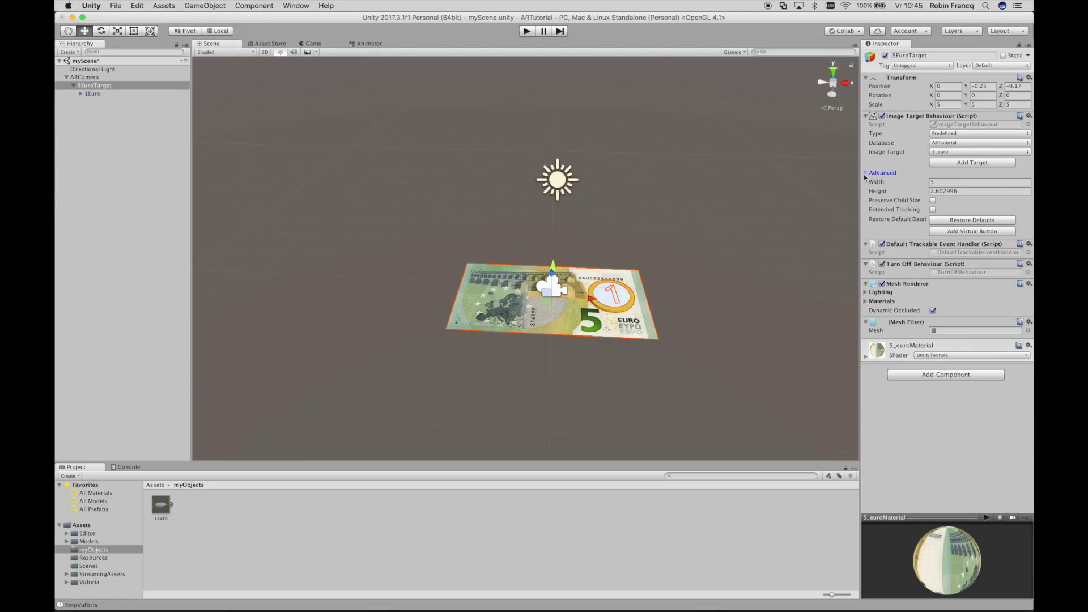
pyautogui.click(957, 234)
pyautogui.click(99, 102)
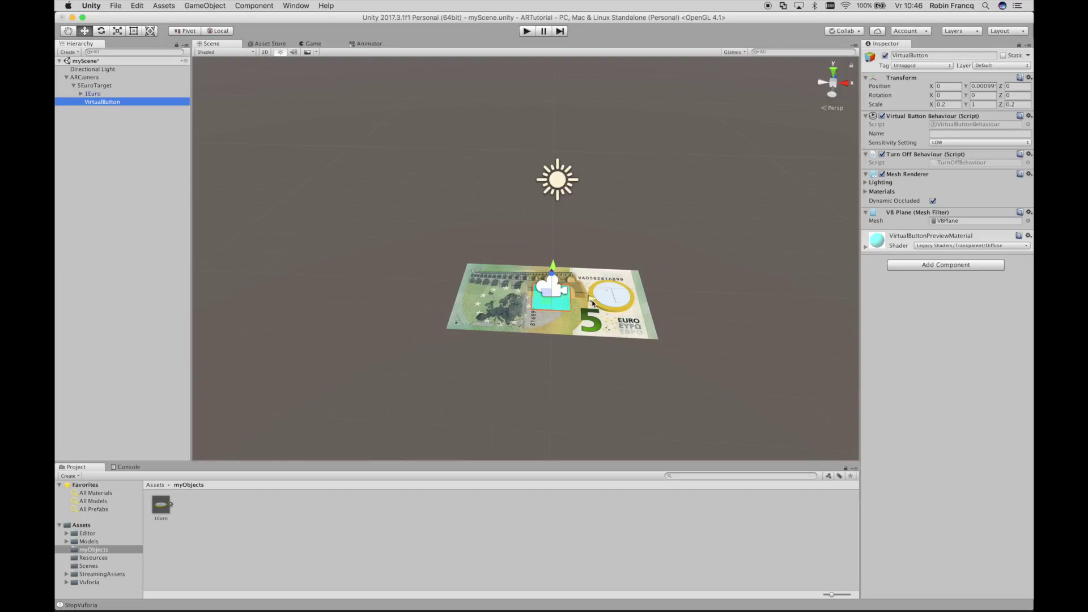
pyautogui.moveTo(592, 303); pyautogui.dragTo(524, 317)
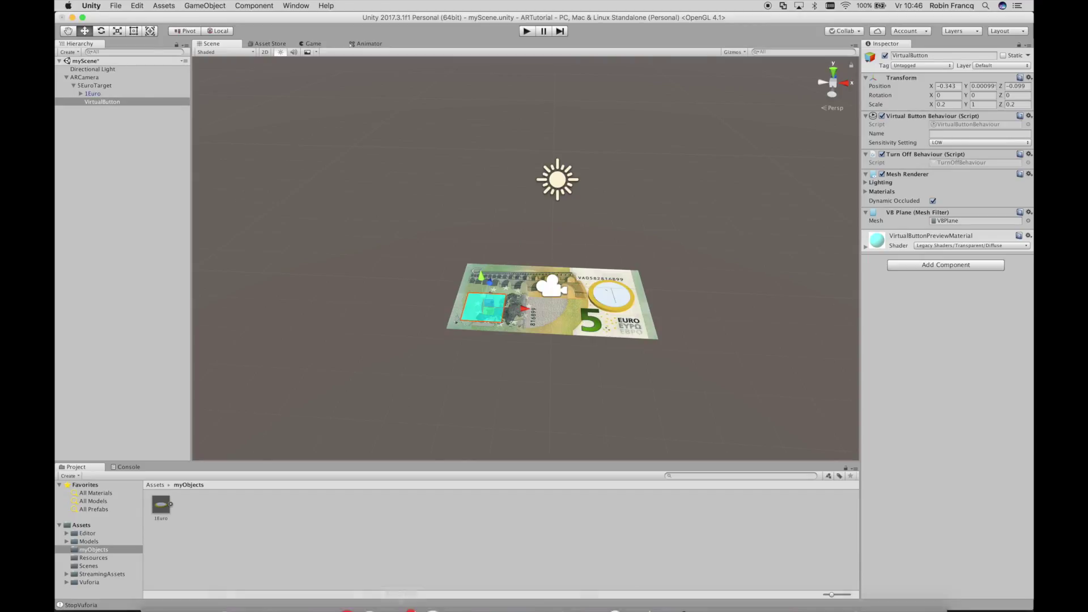
# Step: In Chrome, open the 5_euro target in the Vuforia Target Manager's ARTutorial database
pyautogui.moveTo(410, 611)
pyautogui.click(794, 605)
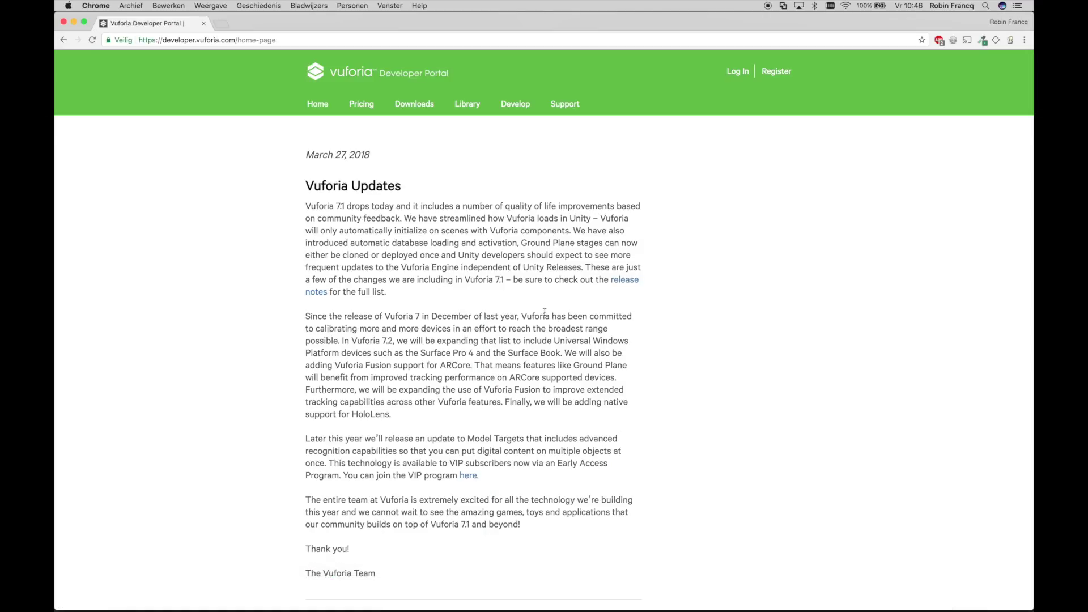
pyautogui.click(515, 104)
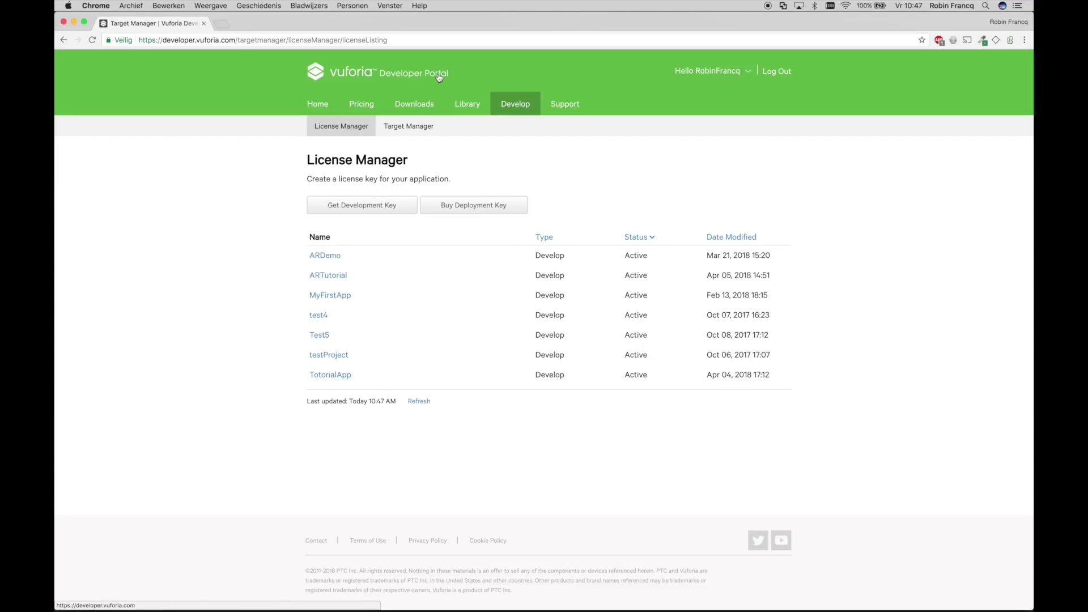
pyautogui.click(397, 134)
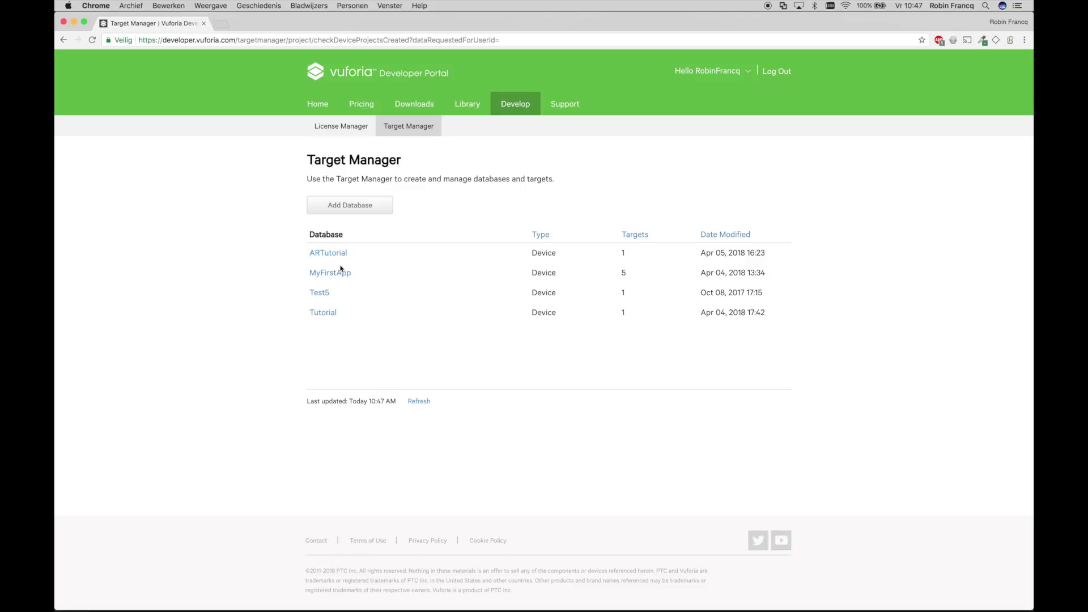
pyautogui.click(329, 253)
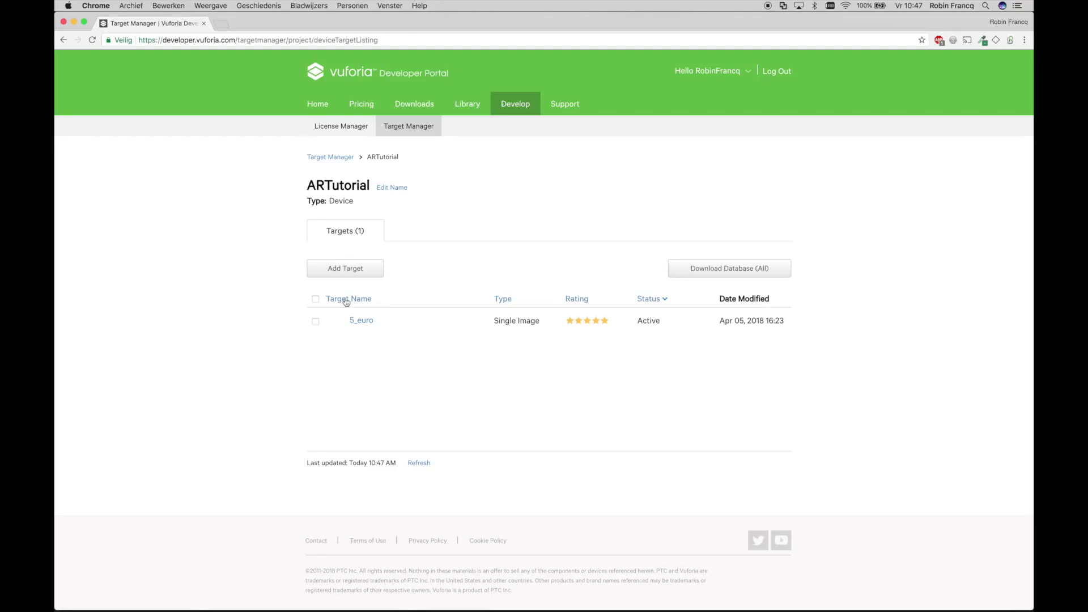
pyautogui.click(365, 325)
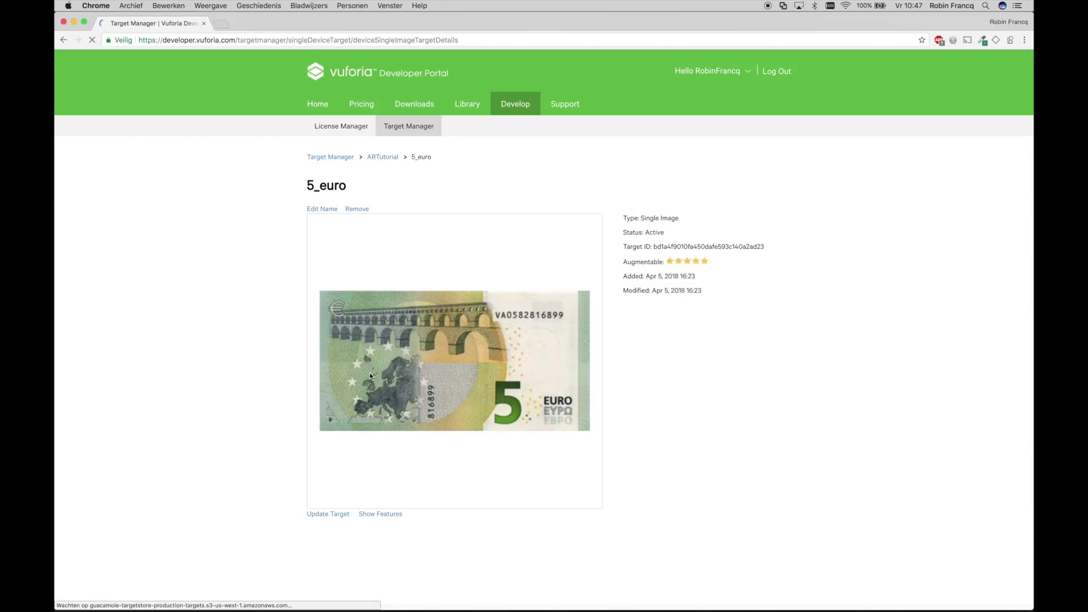
# Step: Show the 5_euro target's feature markers, then return to the Unity editor
pyautogui.scroll(-1, 460, 452)
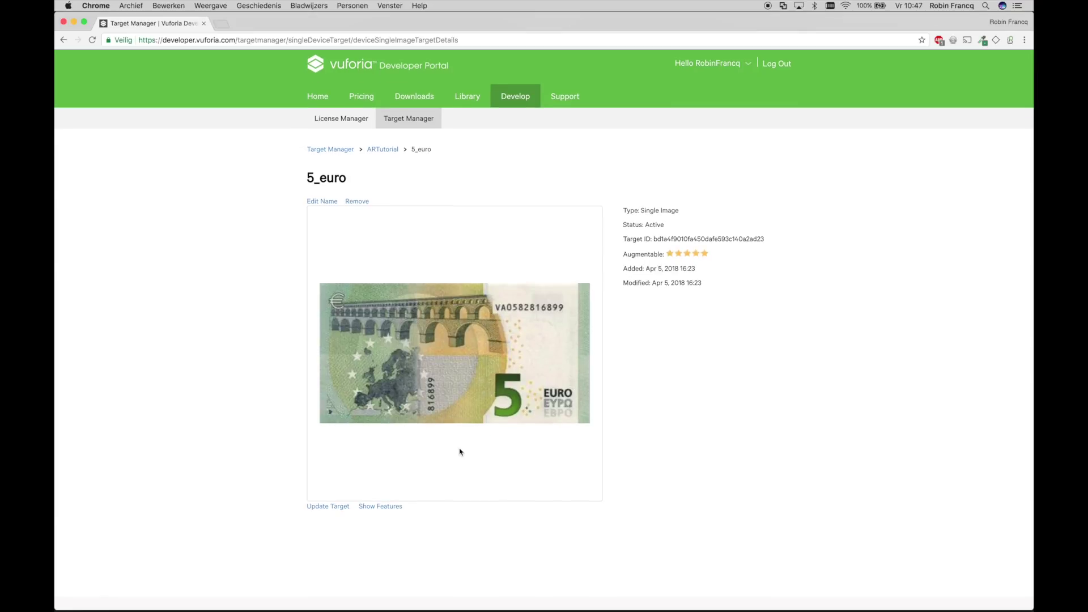
pyautogui.scroll(-1, 459, 452)
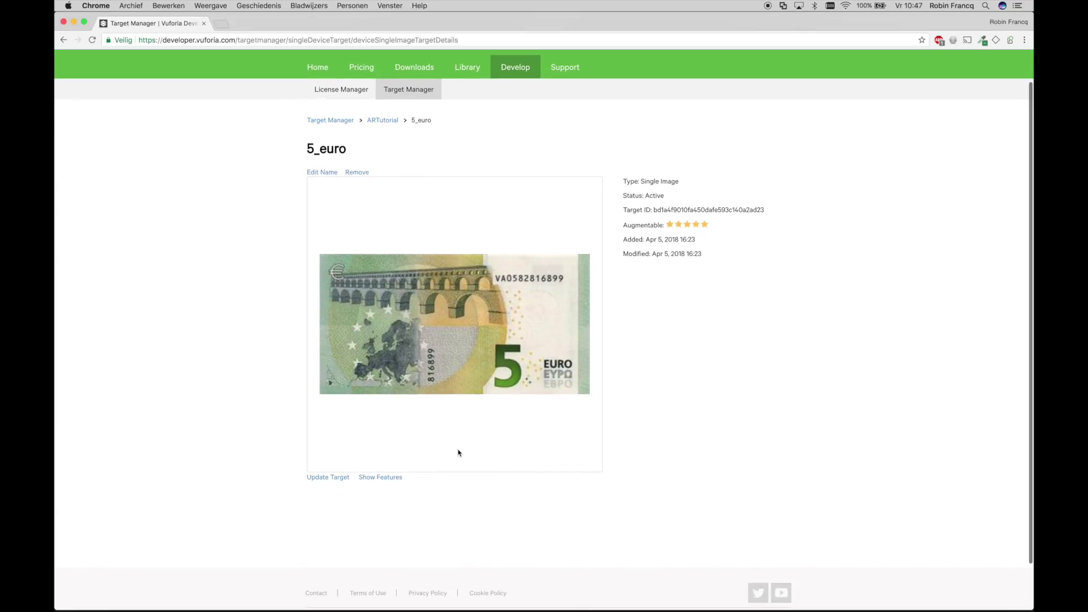
pyautogui.click(383, 481)
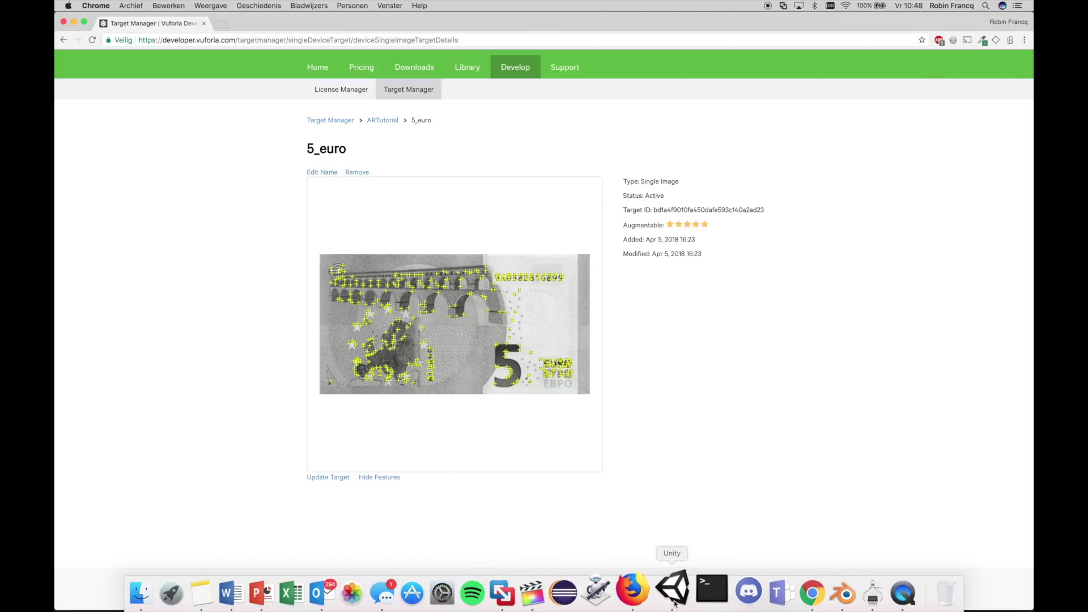
pyautogui.click(679, 595)
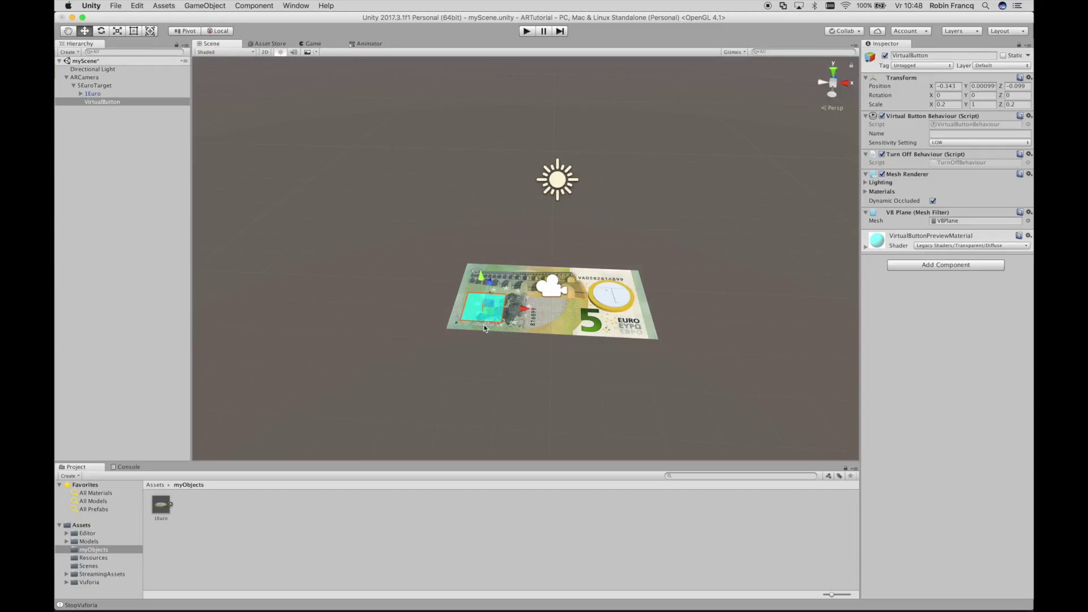
# Step: Shift the VirtualButton right and enlarge it to scale 0.296 at X -0.263, Z -0.079
pyautogui.moveTo(524, 312)
pyautogui.mouseDown()
pyautogui.moveTo(535, 313)
pyautogui.moveTo(501, 283)
pyautogui.mouseUp()
pyautogui.press('r')
pyautogui.press('w')
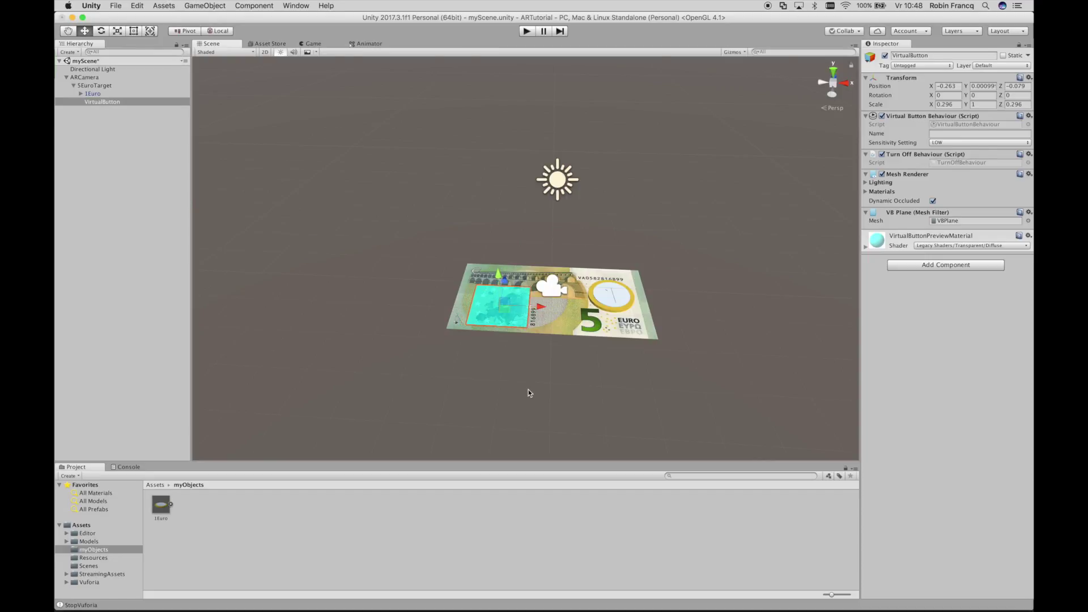
pyautogui.click(528, 389)
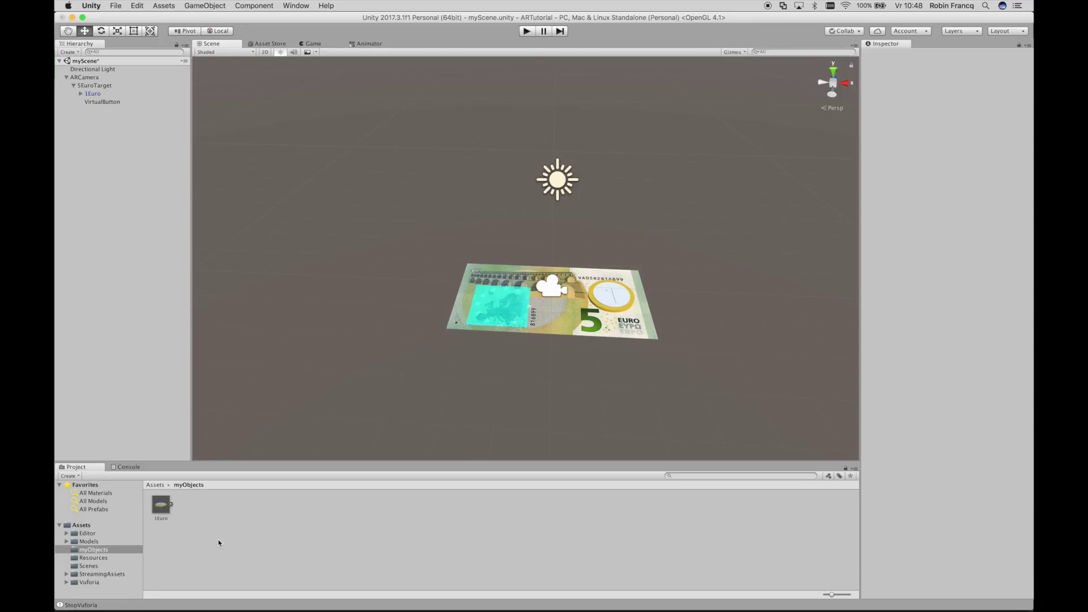
# Step: Create a C# script named VirtualBtnScript in the Assets folder
pyautogui.click(88, 525)
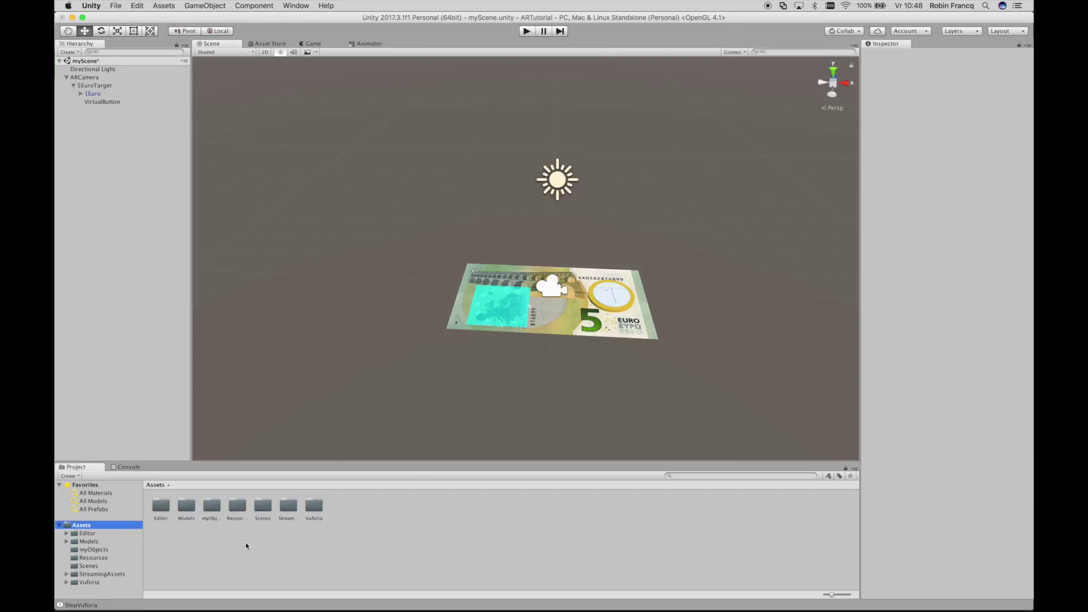
pyautogui.click(332, 536)
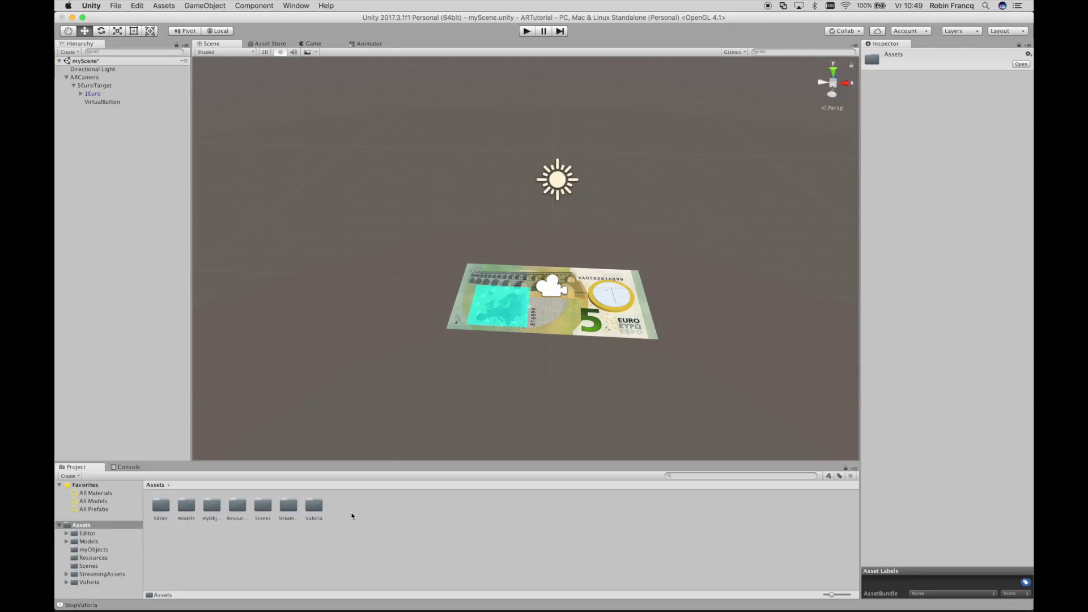
pyautogui.rightClick(352, 516)
pyautogui.moveTo(390, 412)
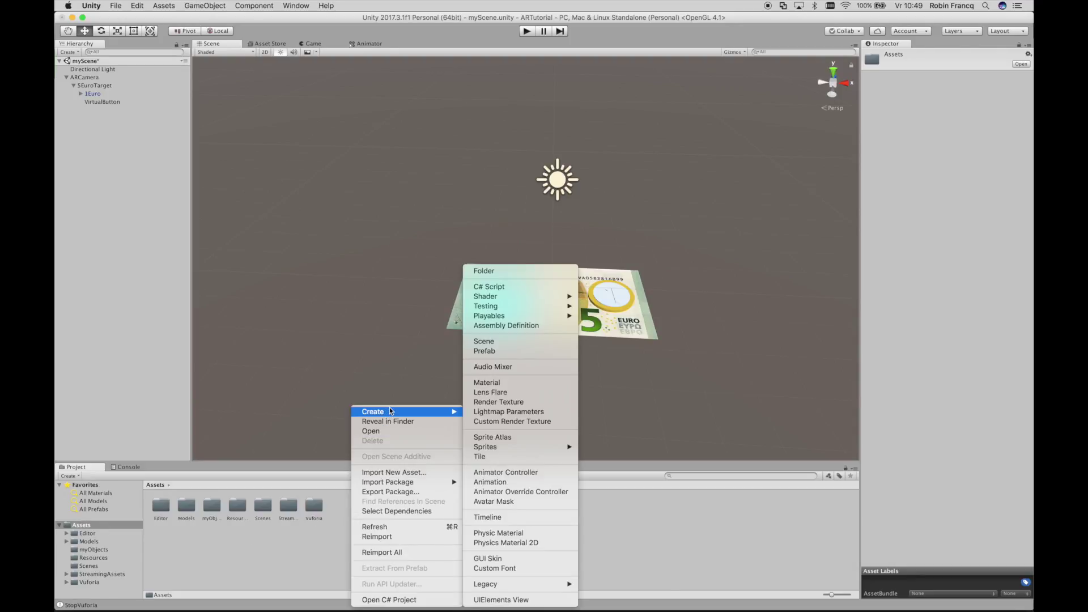
pyautogui.click(506, 287)
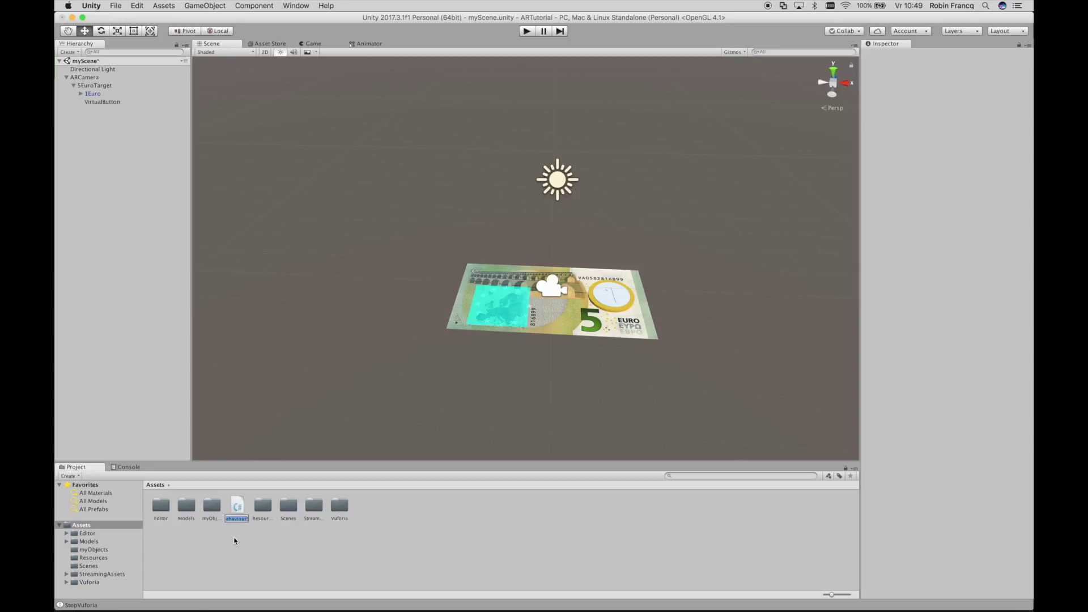
pyautogui.write('Virtual')
pyautogui.write('BtnScri')
pyautogui.write('pt')
pyautogui.press('Return')
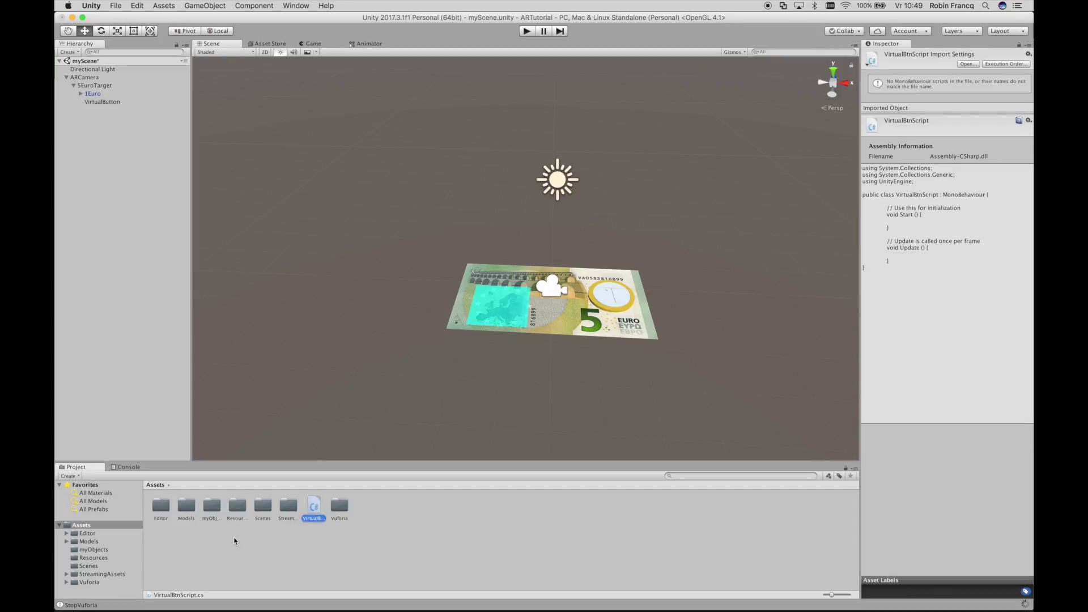
pyautogui.rightClick(248, 553)
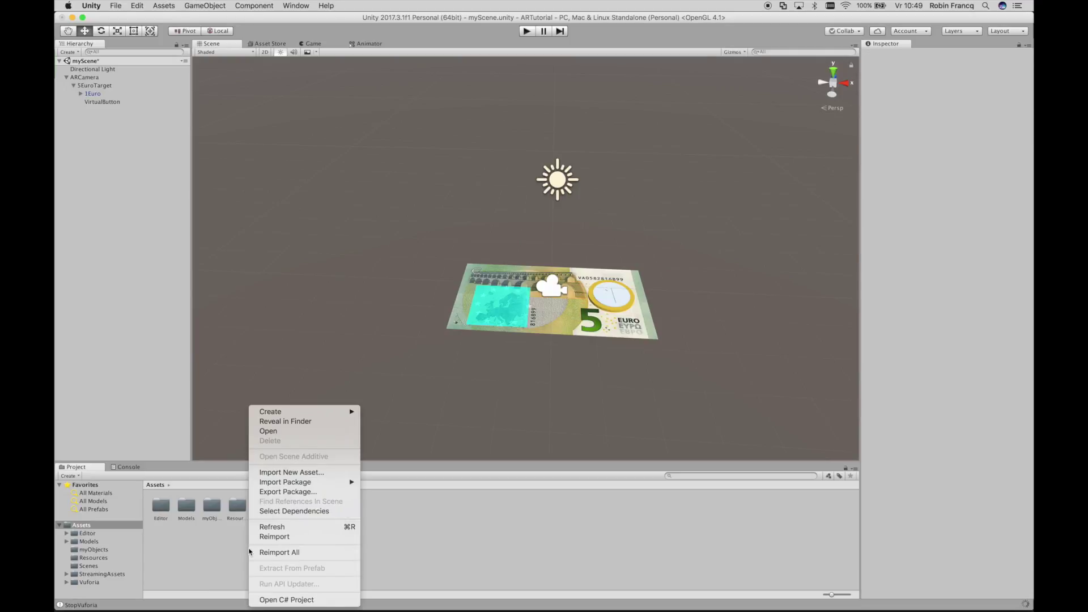
# Step: Create a Scripts folder, move VirtualBtnScript into it, and open the script in MonoDevelop
pyautogui.moveTo(279, 410)
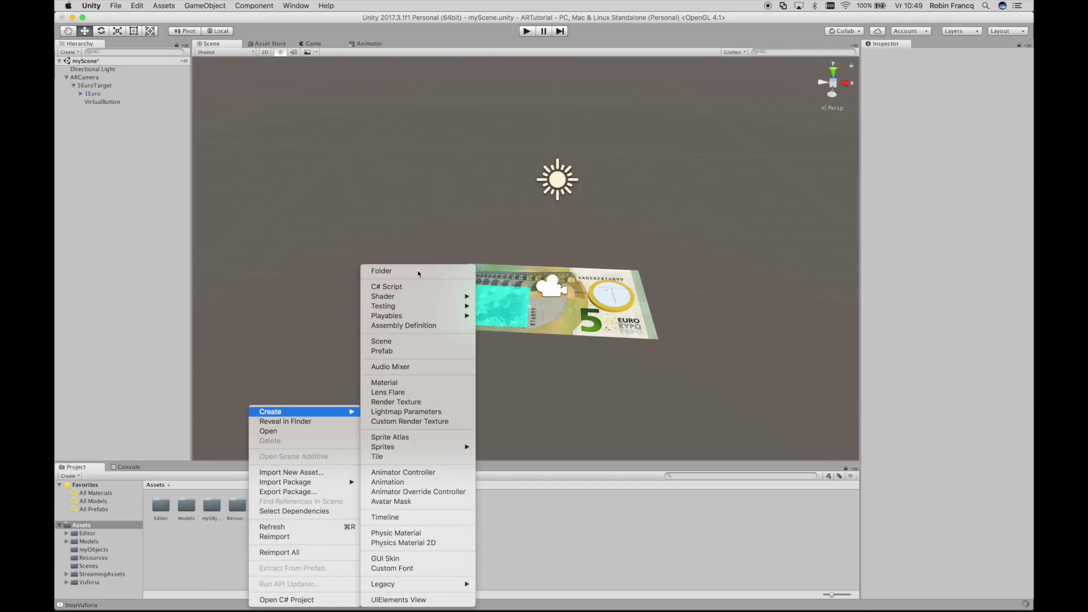
pyautogui.click(391, 270)
pyautogui.write('Scripts')
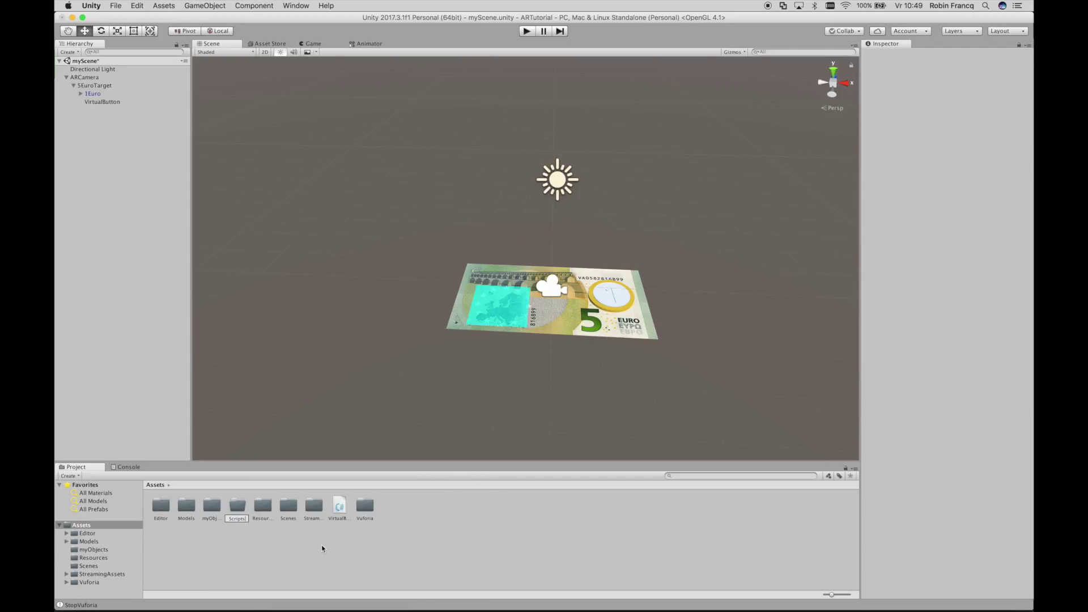
pyautogui.press('Return')
pyautogui.moveTo(339, 507)
pyautogui.mouseDown()
pyautogui.moveTo(289, 524)
pyautogui.moveTo(282, 515)
pyautogui.mouseUp()
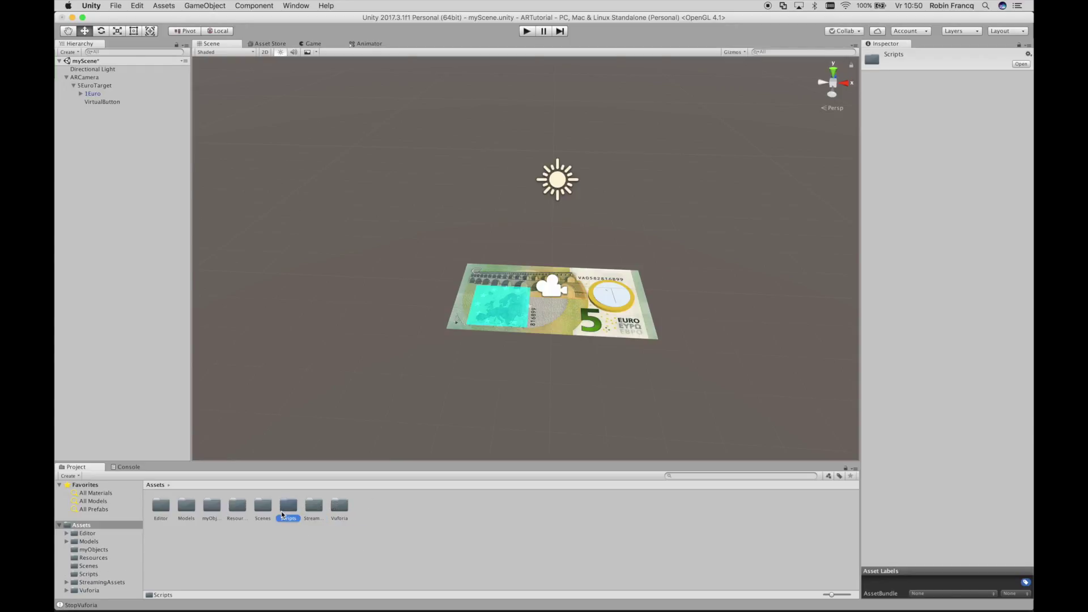
pyautogui.doubleClick(286, 506)
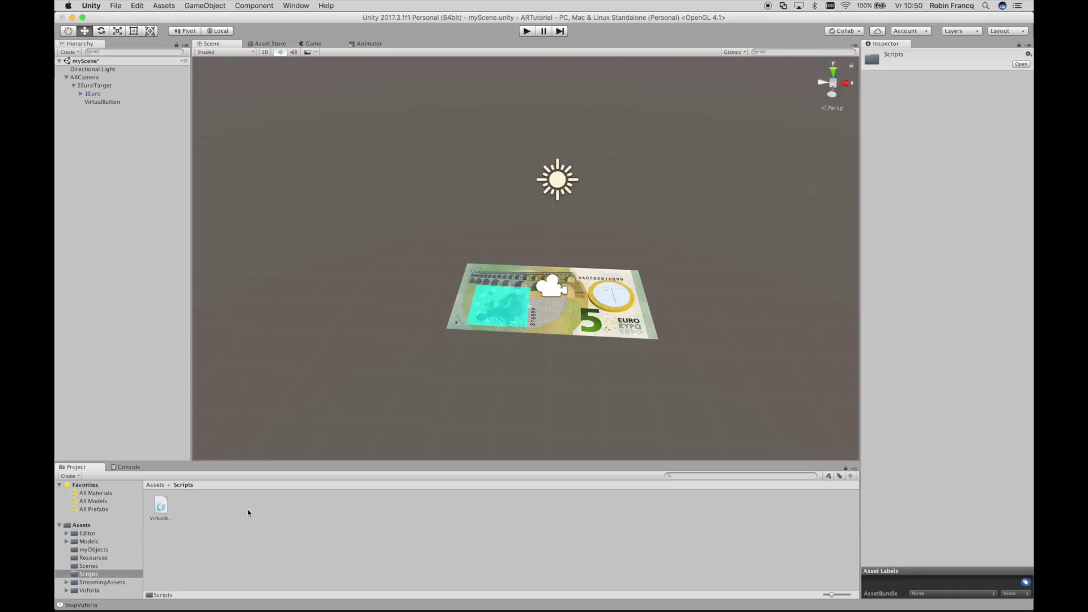
pyautogui.doubleClick(161, 507)
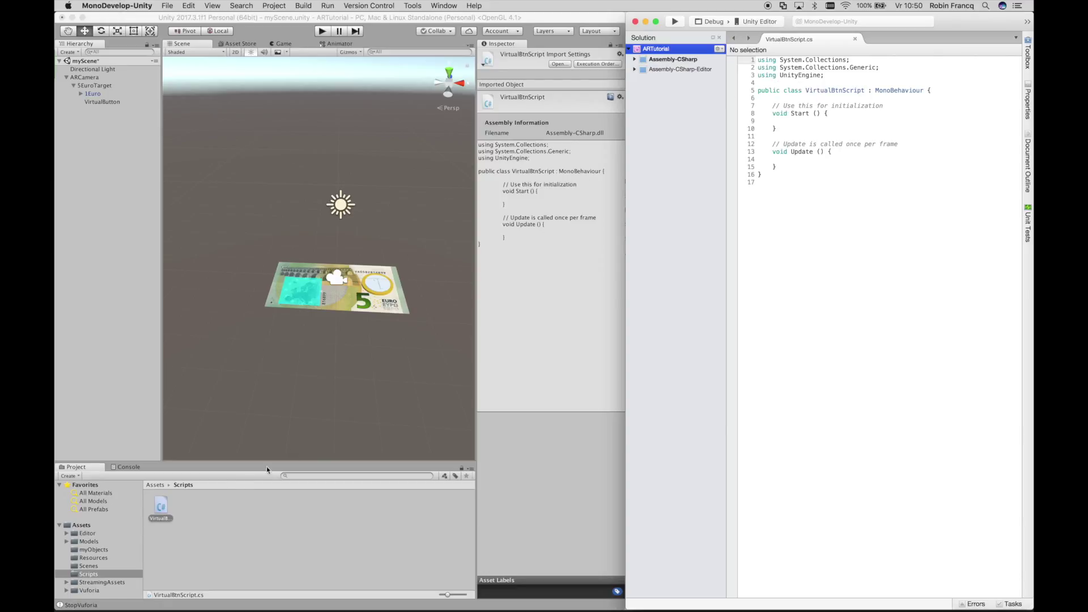
# Step: In MonoDevelop, review VirtualBtnScript's using lines, class declaration and Start method
pyautogui.click(195, 506)
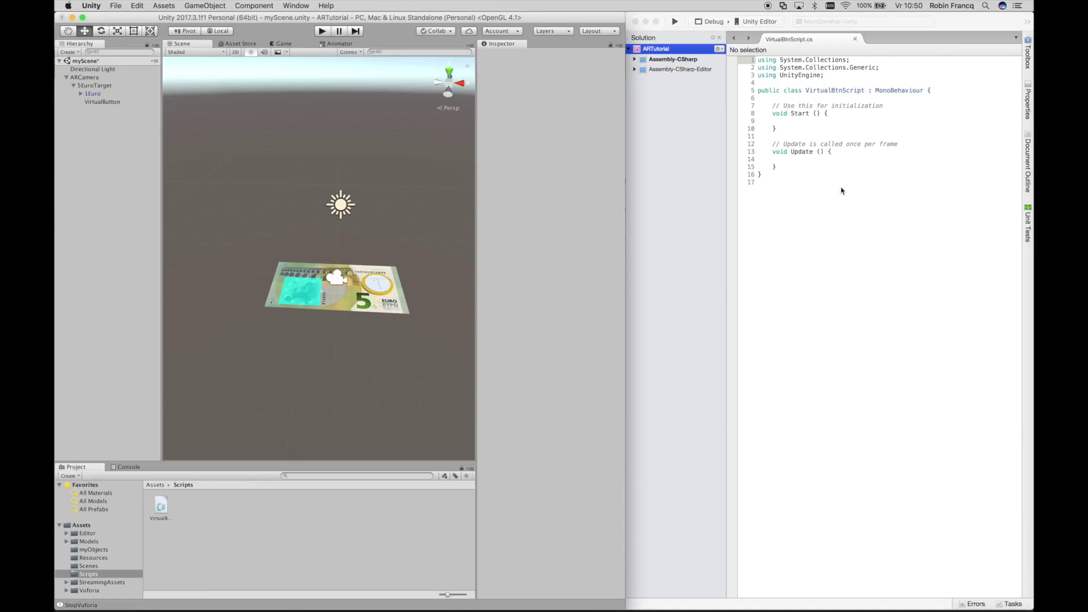
pyautogui.click(790, 92)
pyautogui.moveTo(758, 60)
pyautogui.mouseDown()
pyautogui.moveTo(837, 68)
pyautogui.moveTo(824, 76)
pyautogui.mouseUp()
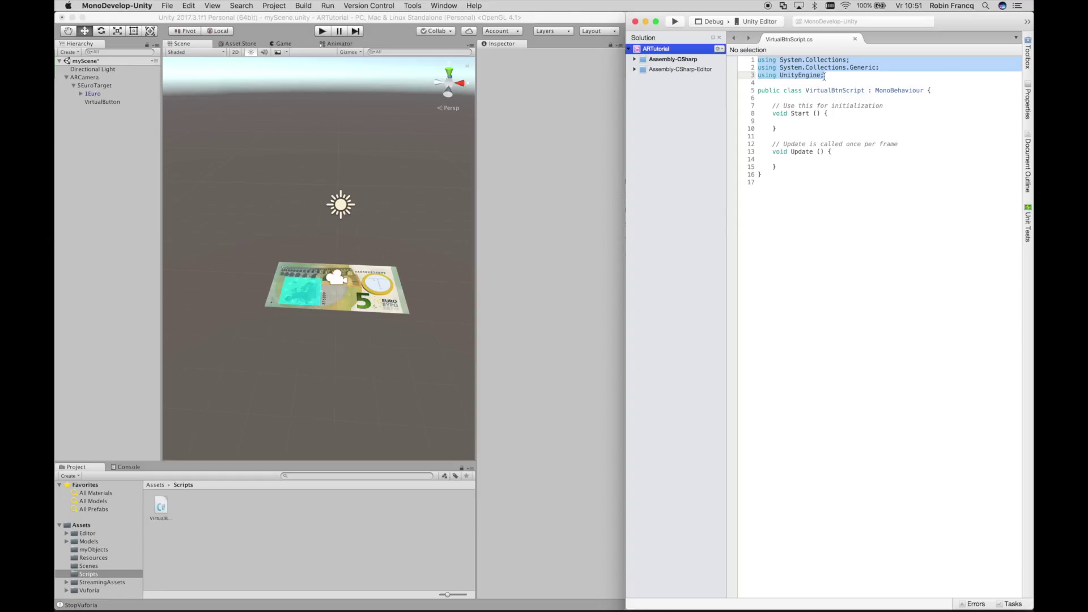
pyautogui.click(838, 76)
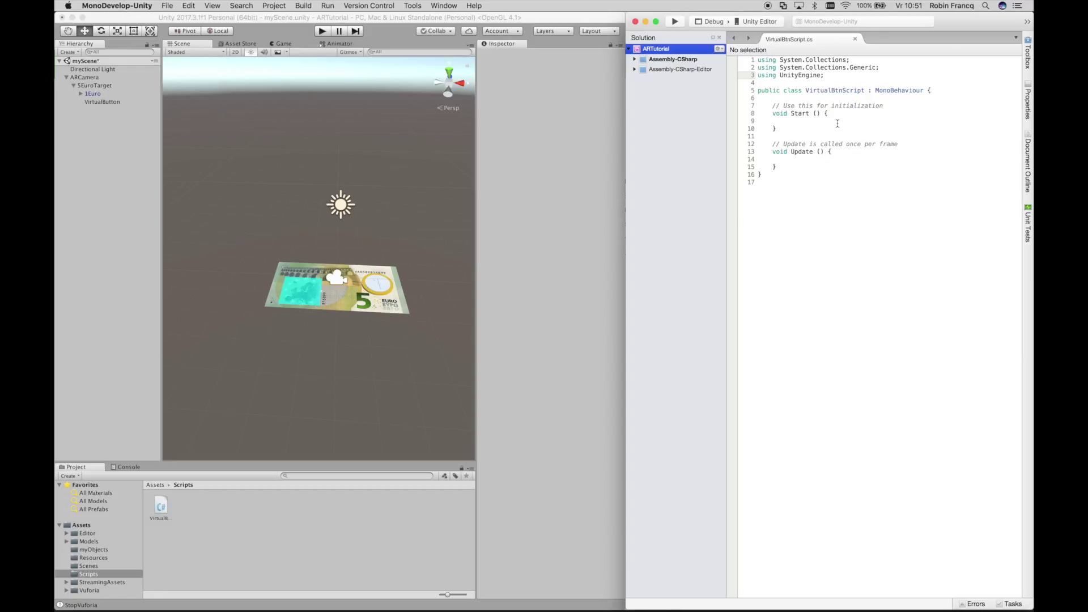
pyautogui.moveTo(758, 93); pyautogui.dragTo(912, 89)
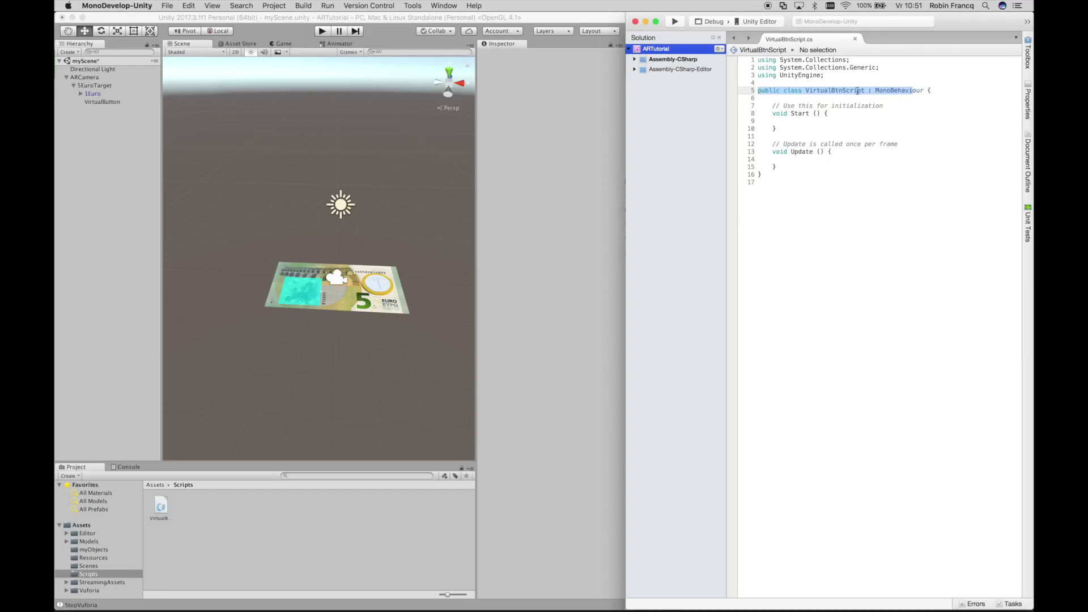
pyautogui.doubleClick(837, 91)
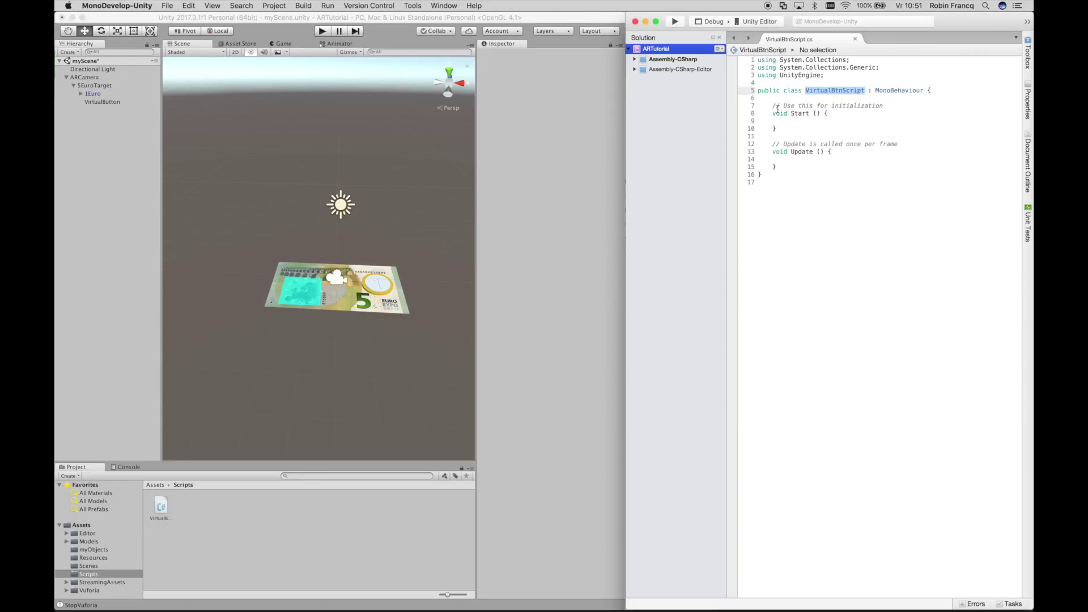
pyautogui.moveTo(773, 106); pyautogui.dragTo(789, 145)
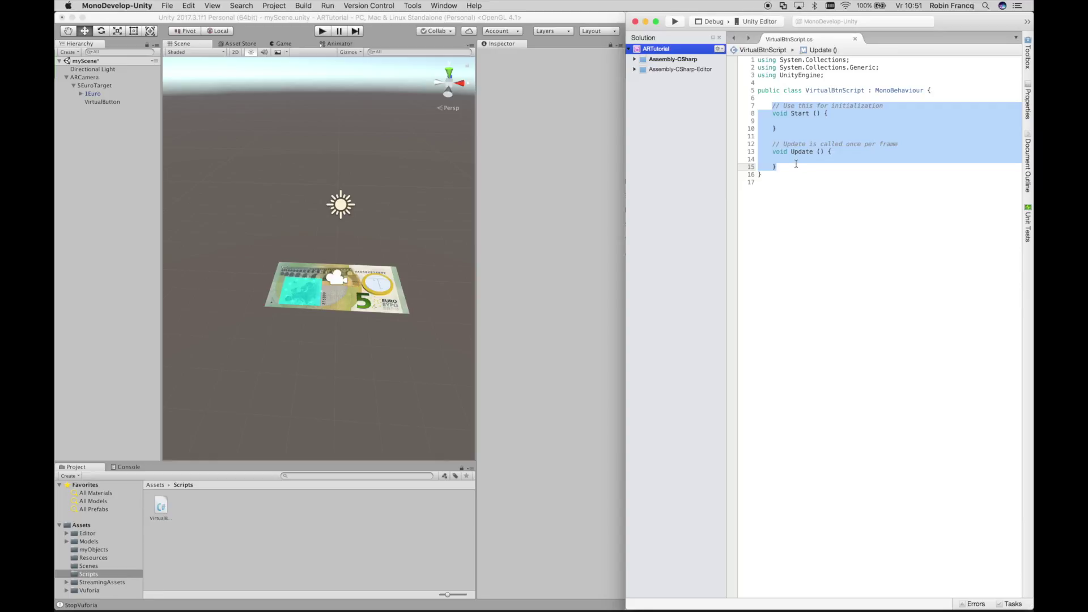
pyautogui.click(794, 122)
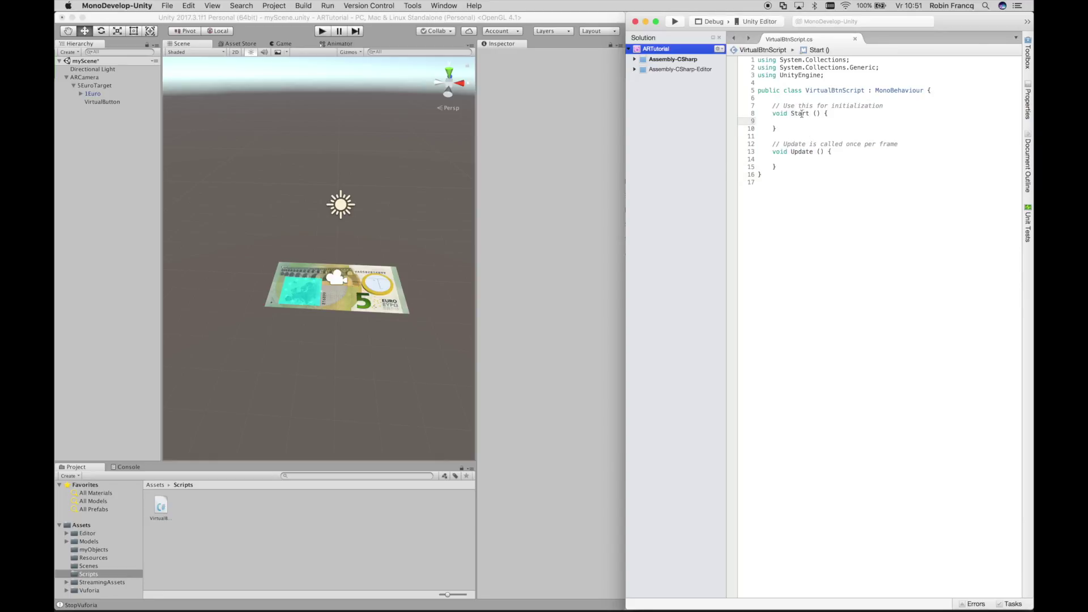
pyautogui.moveTo(791, 114); pyautogui.dragTo(812, 113)
pyautogui.click(804, 122)
# Step: Delete the Update() method with its comment and add blank lines above Start()
pyautogui.click(805, 160)
pyautogui.moveTo(772, 143); pyautogui.dragTo(784, 166)
pyautogui.press('BackSpace')
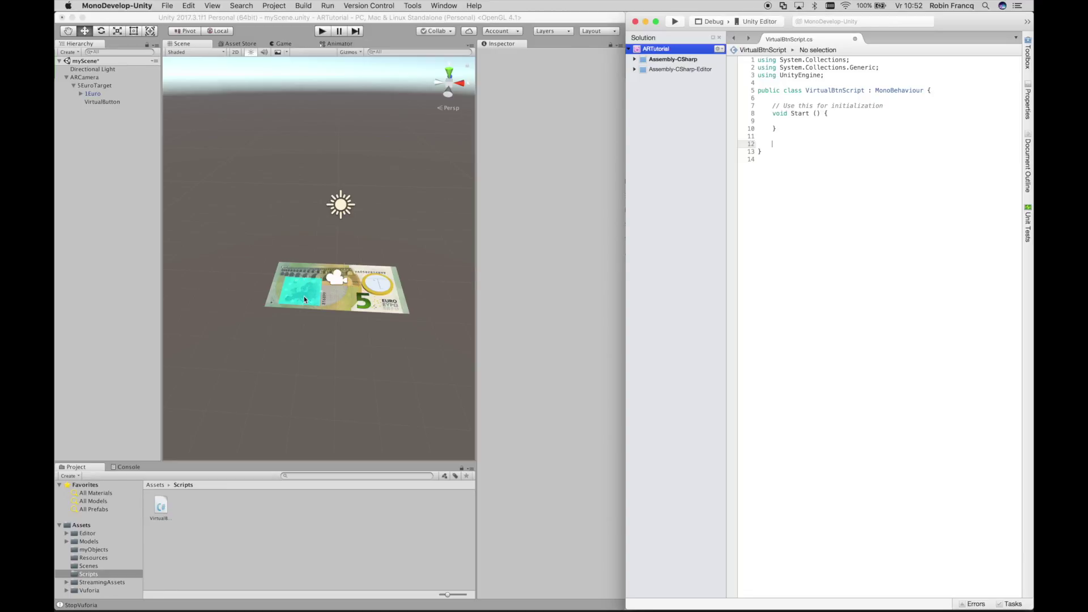
pyautogui.click(810, 113)
pyautogui.click(772, 106)
pyautogui.press('Return')
pyautogui.press('Return')
pyautogui.click(772, 106)
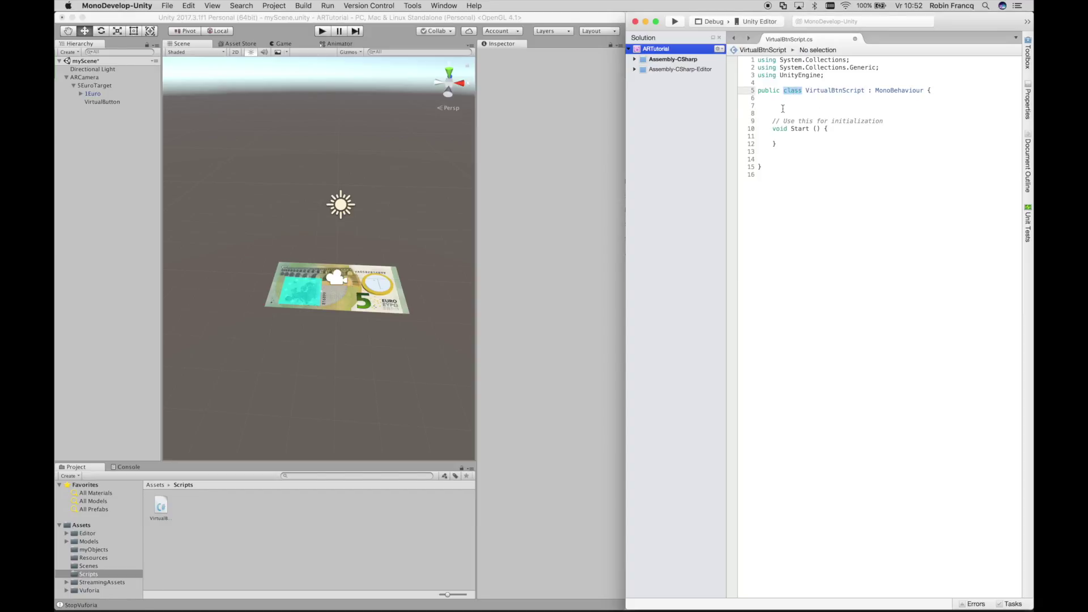
# Step: Declare a public GameObject virButton field and start its assignment 'virButton =' in Start
pyautogui.write('public ')
pyautogui.write('Ga')
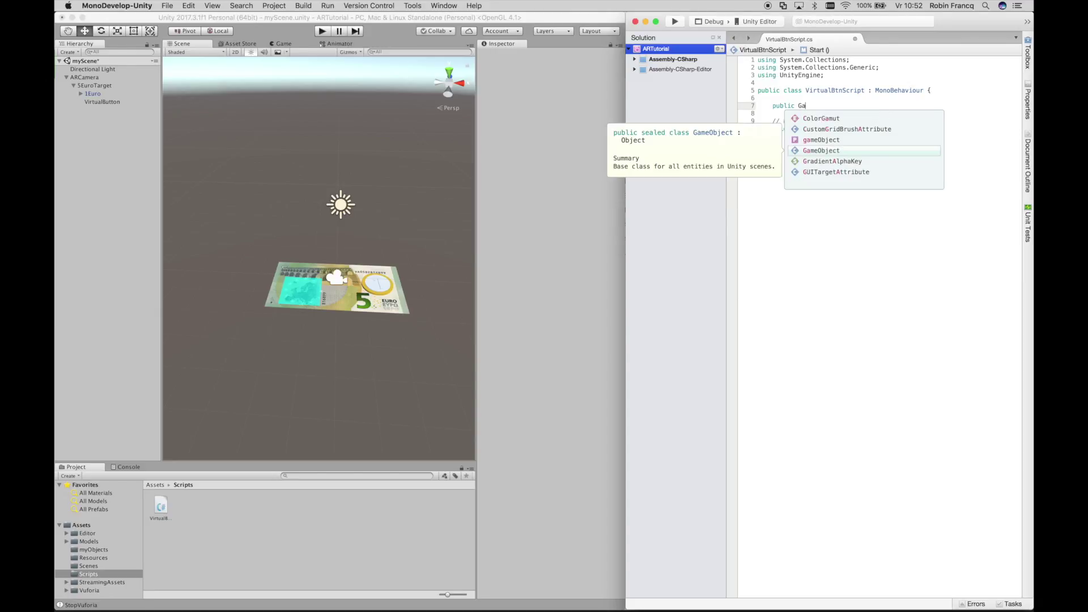
pyautogui.write('meObject vi')
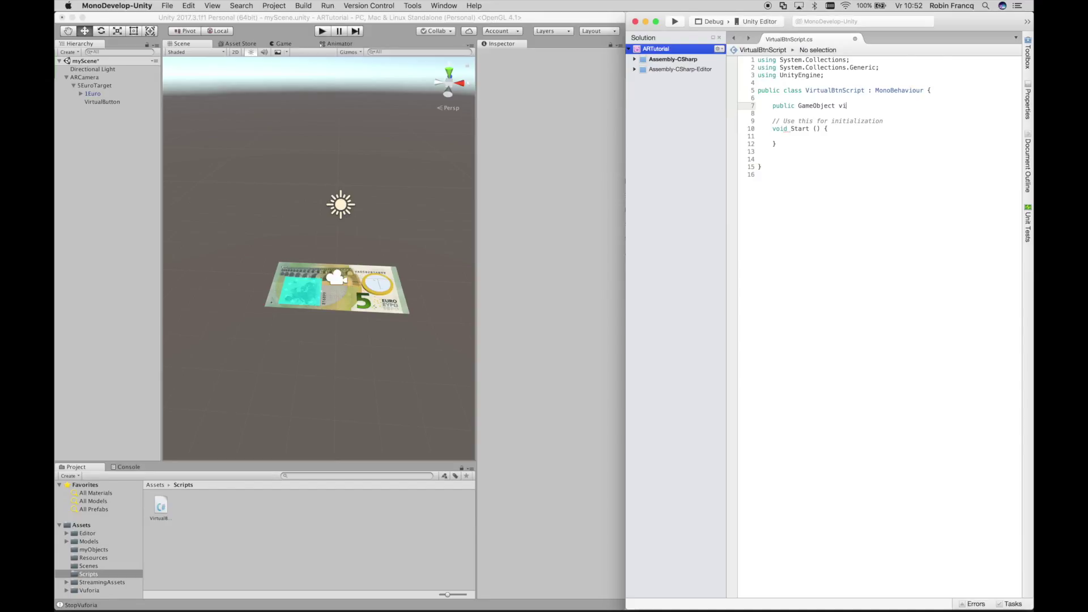
pyautogui.write('rButton;')
pyautogui.doubleClick(855, 106)
pyautogui.click(817, 137)
pyautogui.write('v')
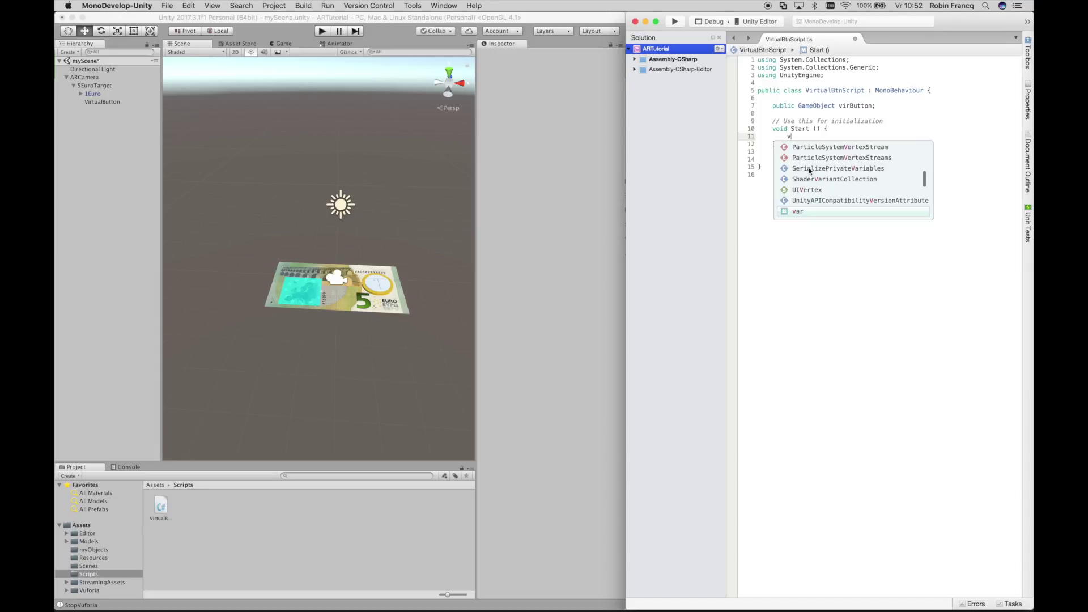
pyautogui.write('irButt')
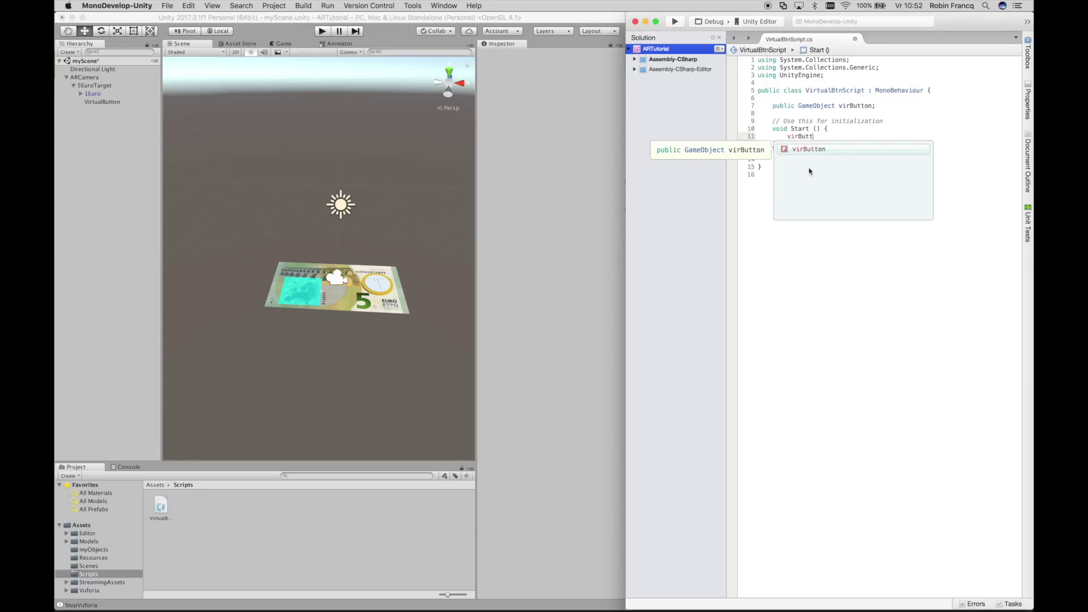
pyautogui.write('on')
pyautogui.write(' =')
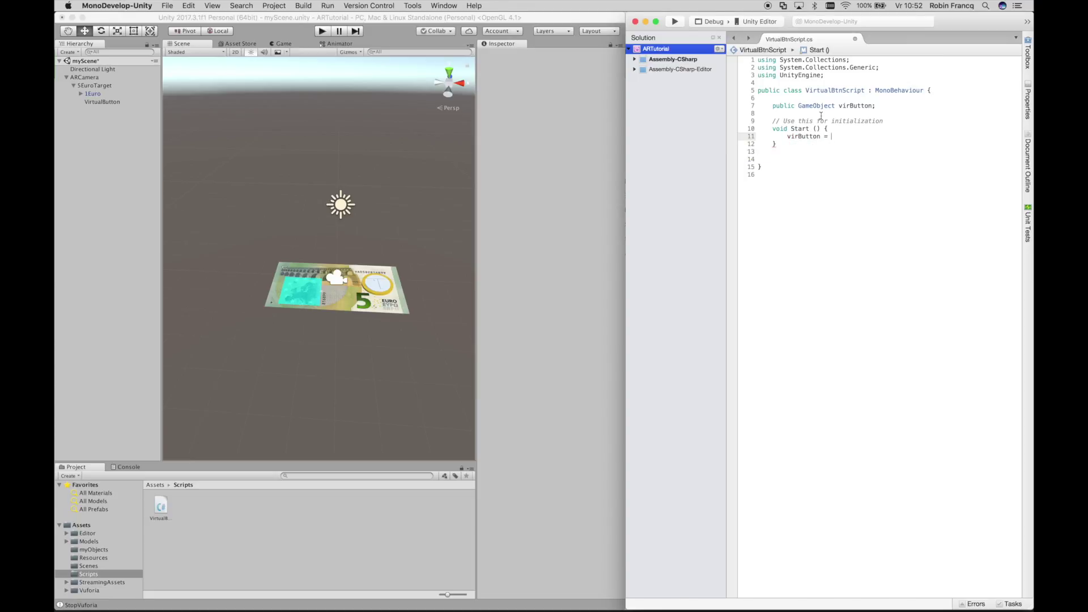
# Step: Complete the line as virButton = GameObject.Find ("VirtualButton"); using GameObject autocomplete
pyautogui.doubleClick(861, 105)
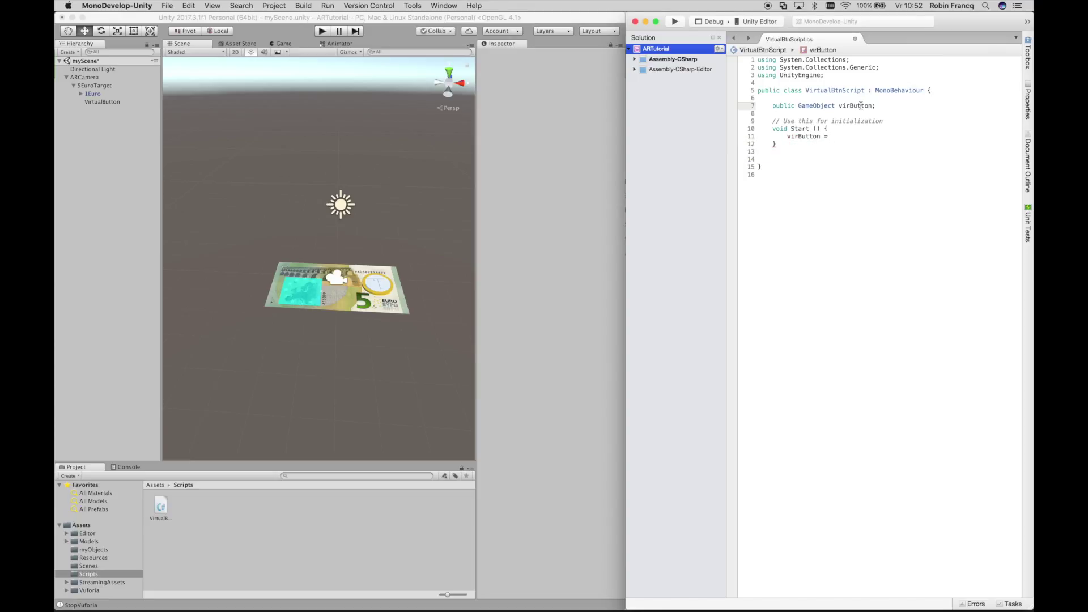
pyautogui.click(807, 137)
pyautogui.click(858, 137)
pyautogui.write('GameObj')
pyautogui.press('Return')
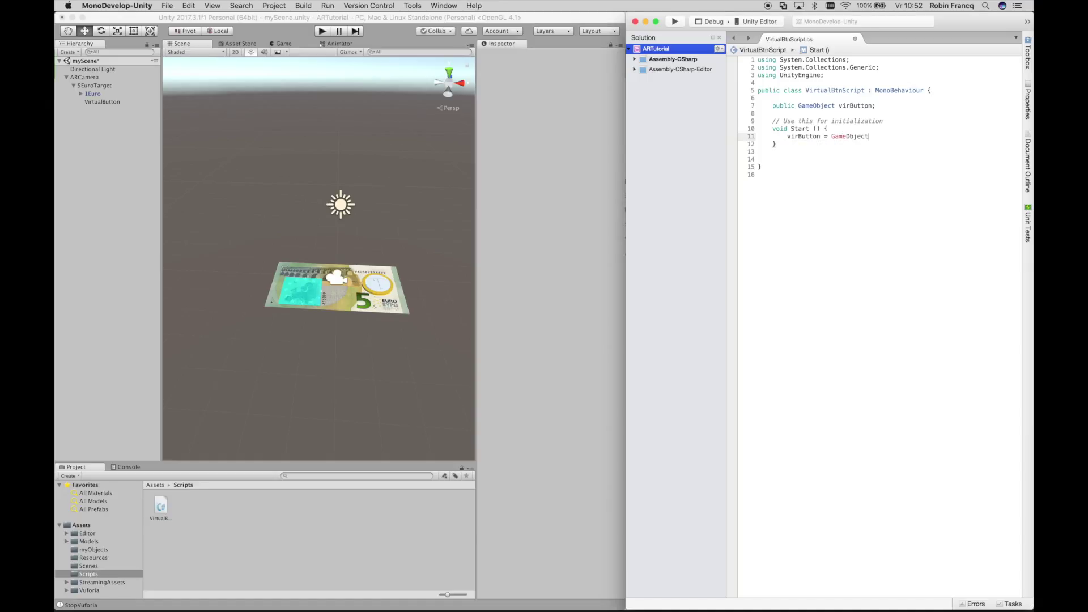
pyautogui.write('.Fin')
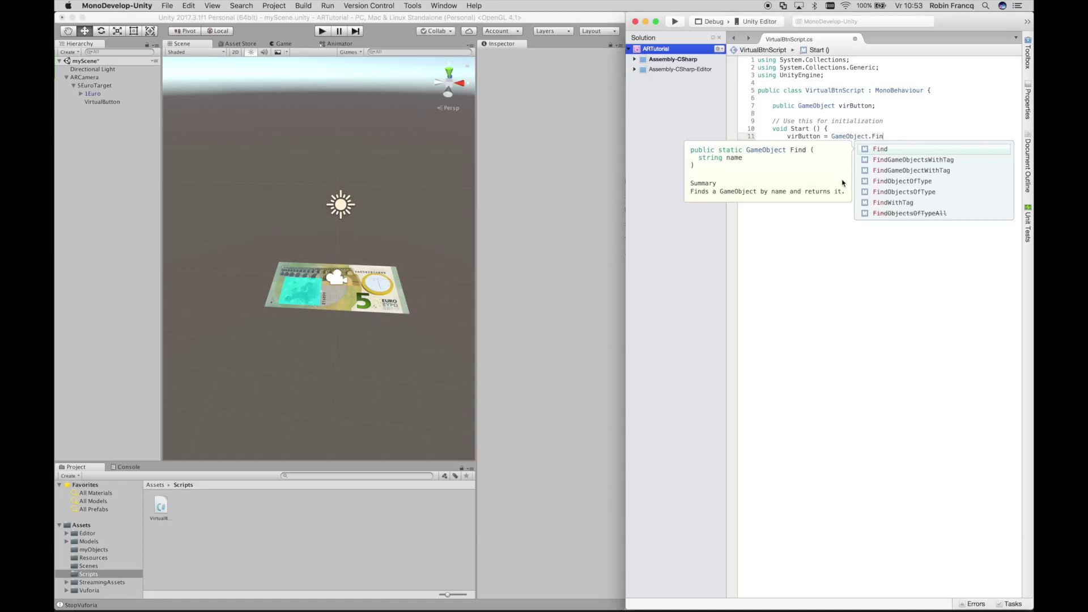
pyautogui.write('d')
pyautogui.write('()')
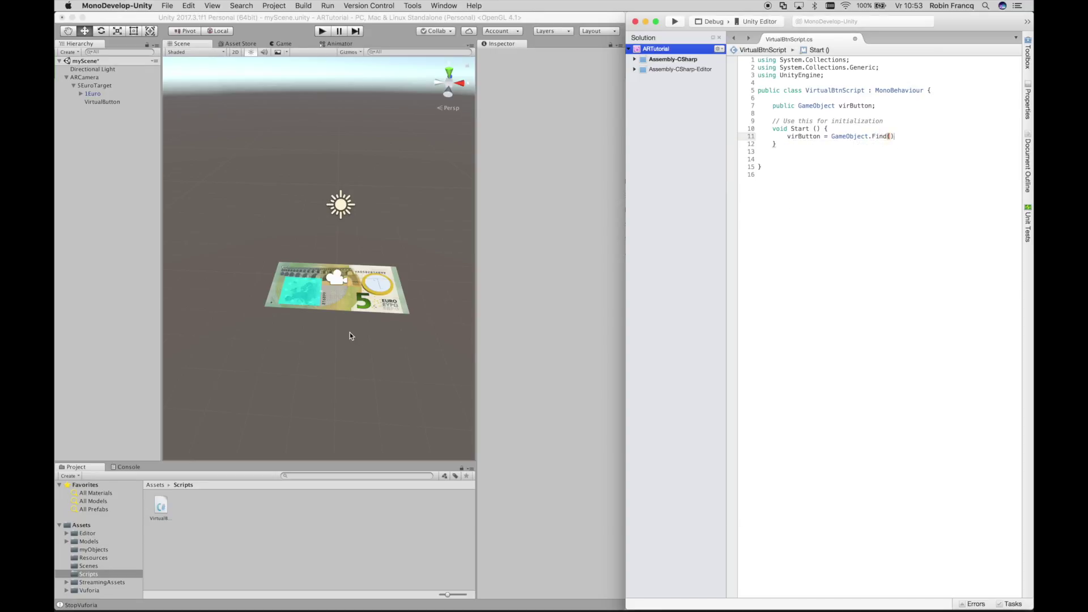
pyautogui.click(890, 137)
pyautogui.write('"')
pyautogui.write('Virtua')
pyautogui.write('lButton')
pyautogui.write('");')
pyautogui.click(101, 131)
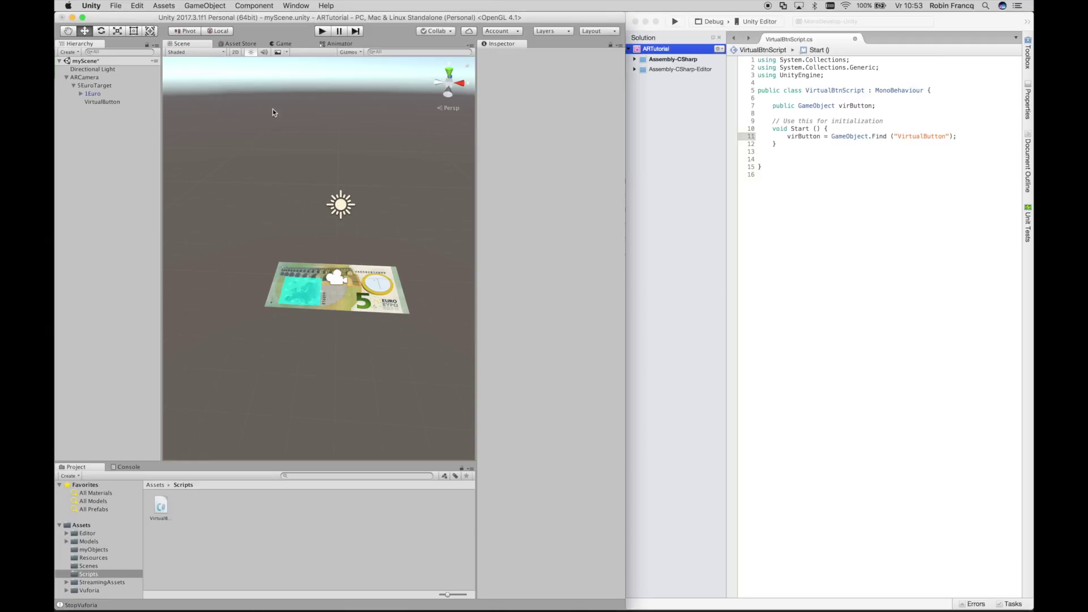
# Step: Name the VirtualButton object's Virtual Button Behaviour 'VirtualButton' in the Inspector, then return to MonoDevelop
pyautogui.click(100, 102)
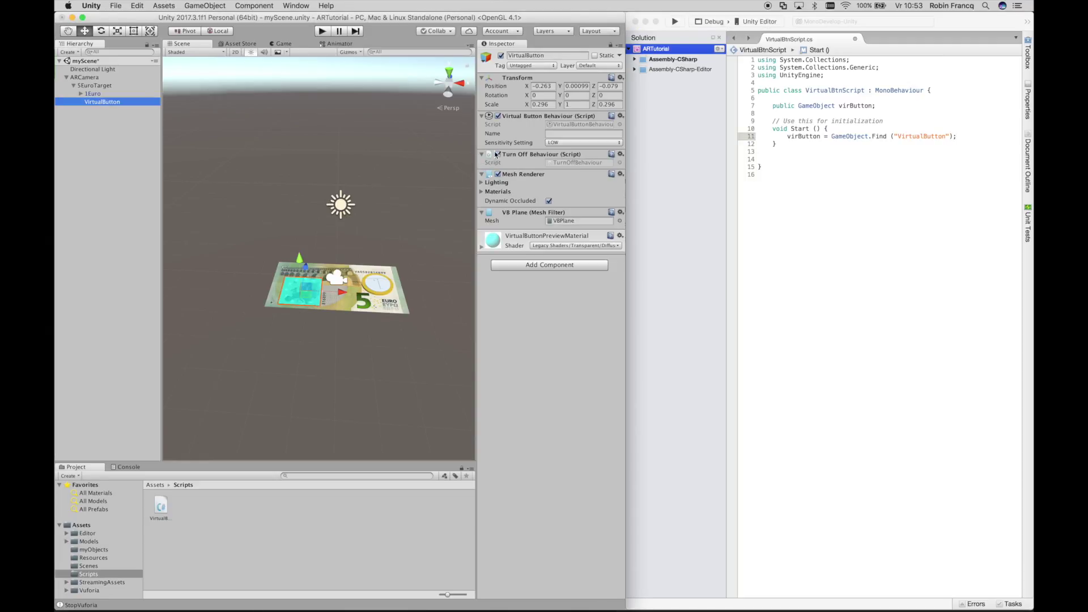
pyautogui.click(563, 134)
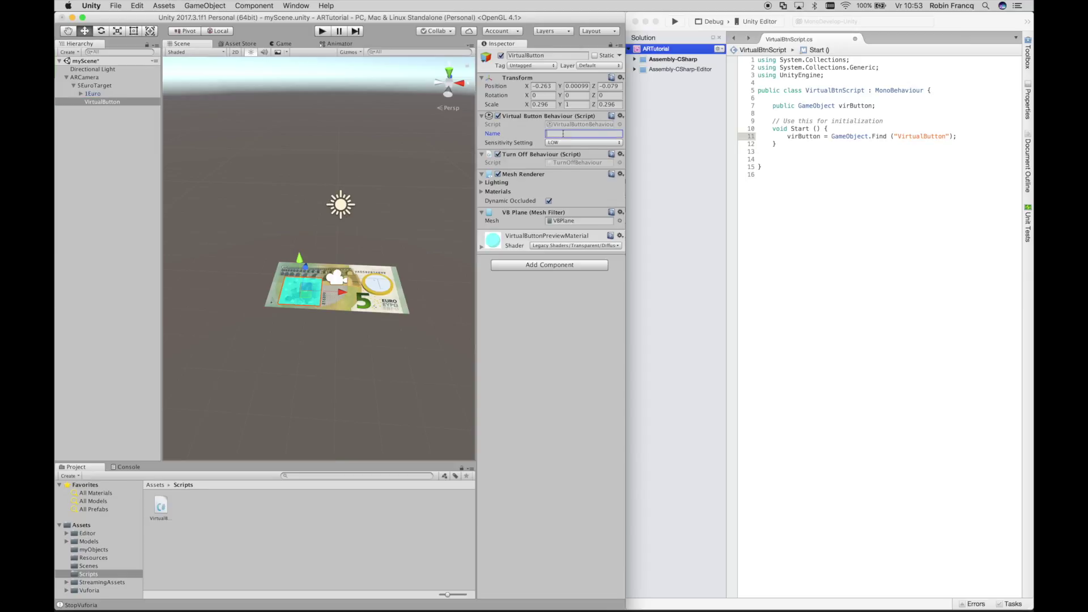
pyautogui.write('Virtual')
pyautogui.write('Button')
pyautogui.doubleClick(596, 137)
pyautogui.click(597, 133)
pyautogui.click(927, 145)
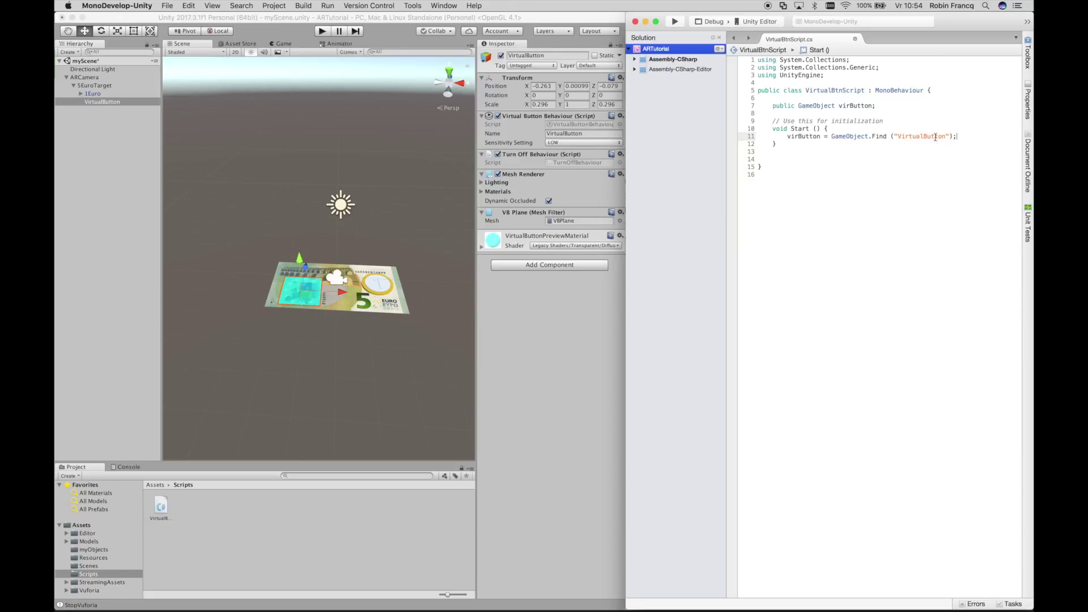
# Step: Add a 'using Vuforia;' line below the UnityEngine using statement
pyautogui.moveTo(824, 75); pyautogui.dragTo(756, 60)
pyautogui.click(840, 75)
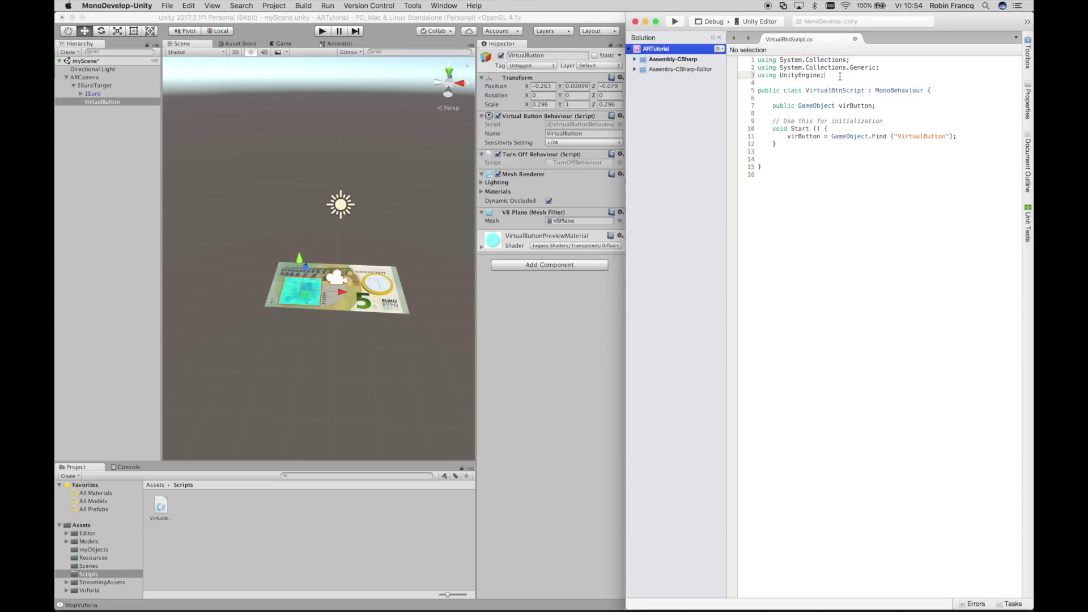
pyautogui.press('Return')
pyautogui.write('using ')
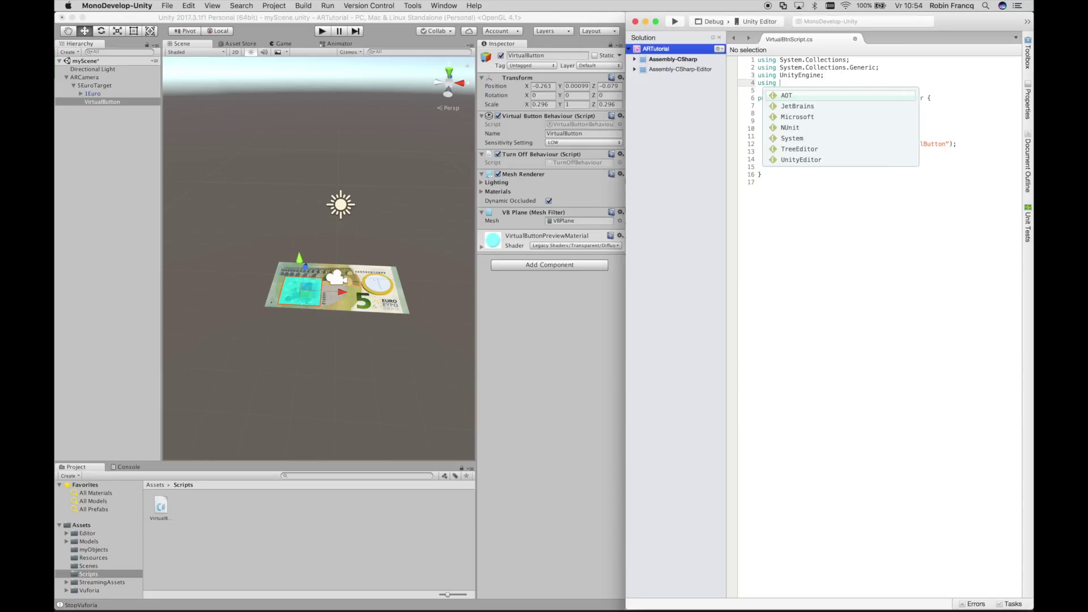
pyautogui.write('Vufo')
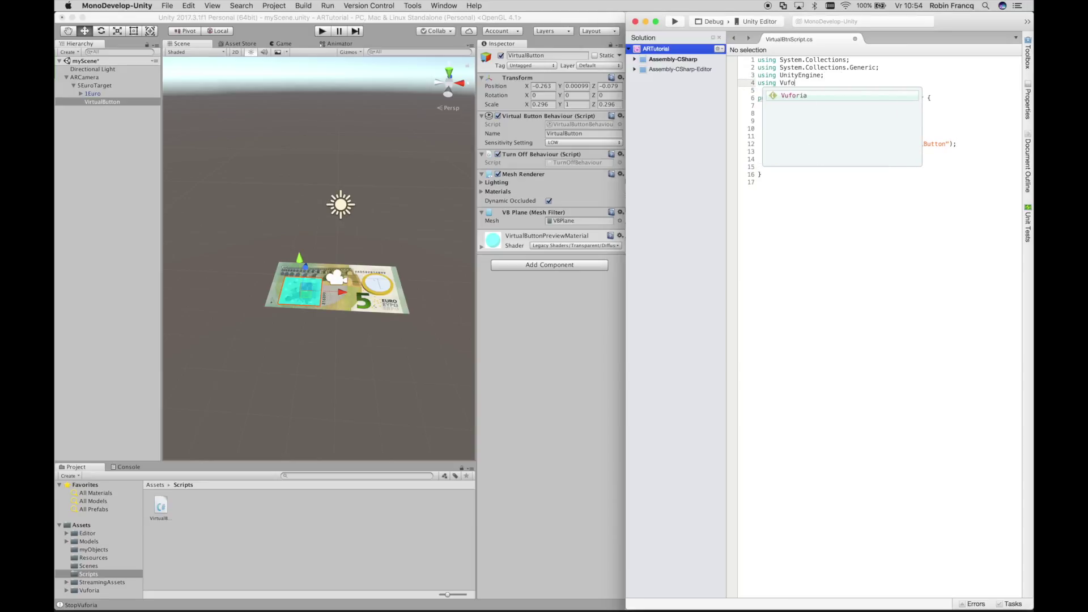
pyautogui.write('ria;')
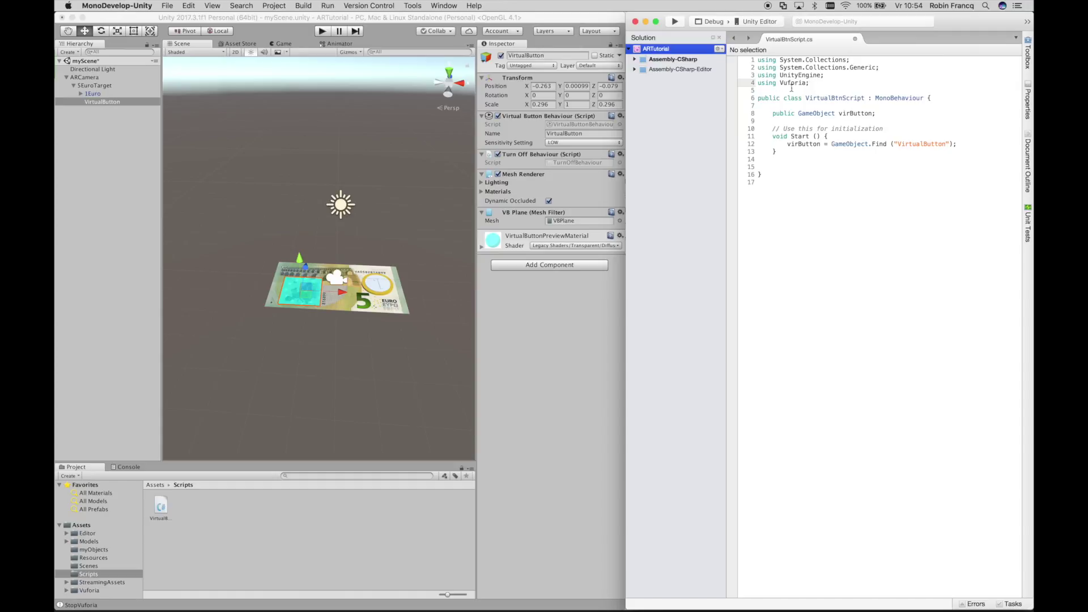
# Step: Append ', IVirtualButtonEventHandler' to the VirtualBtnScript class declaration
pyautogui.click(927, 103)
pyautogui.click(927, 97)
pyautogui.write(', IV')
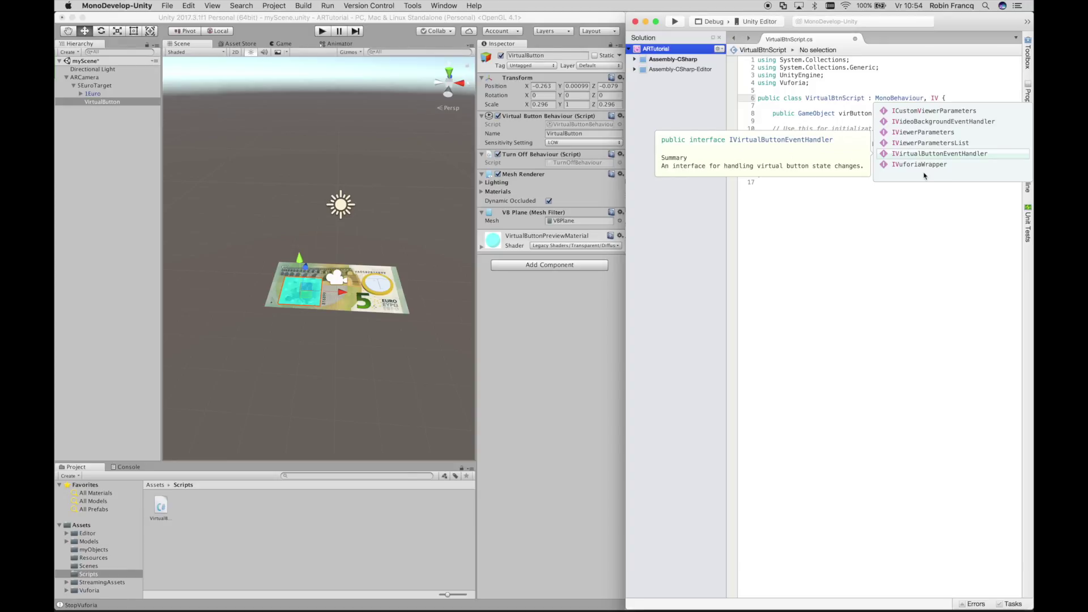
pyautogui.press('Return')
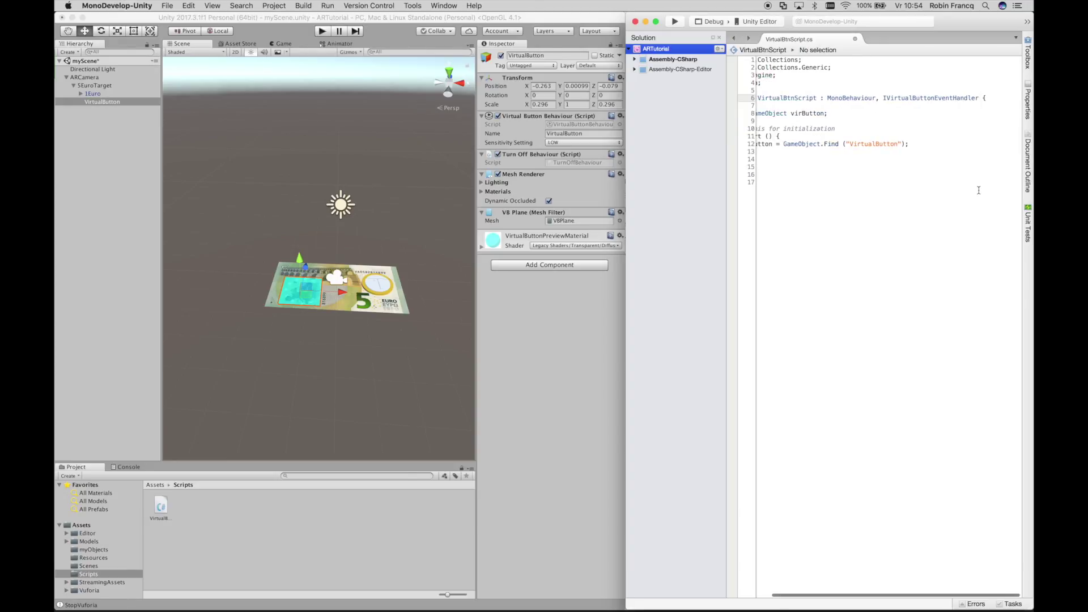
pyautogui.hscroll(-5, 978, 190)
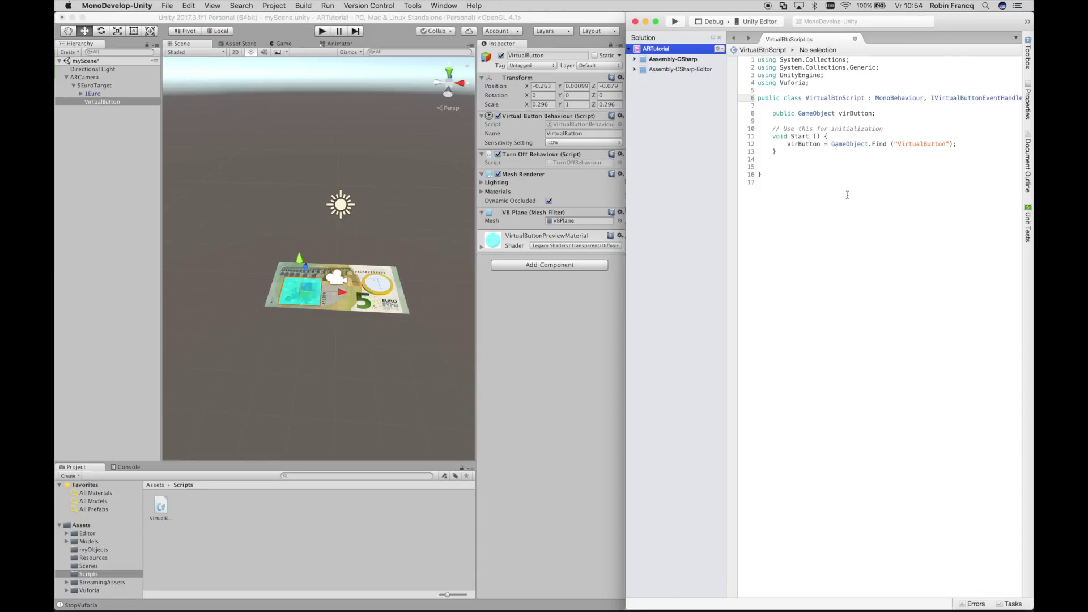
pyautogui.click(959, 146)
# Step: Add virButton.GetComponent<VirtualButtonBehaviour> ().RegisterEventHandler (this); after the Find line in Start
pyautogui.press('Return')
pyautogui.write('vir')
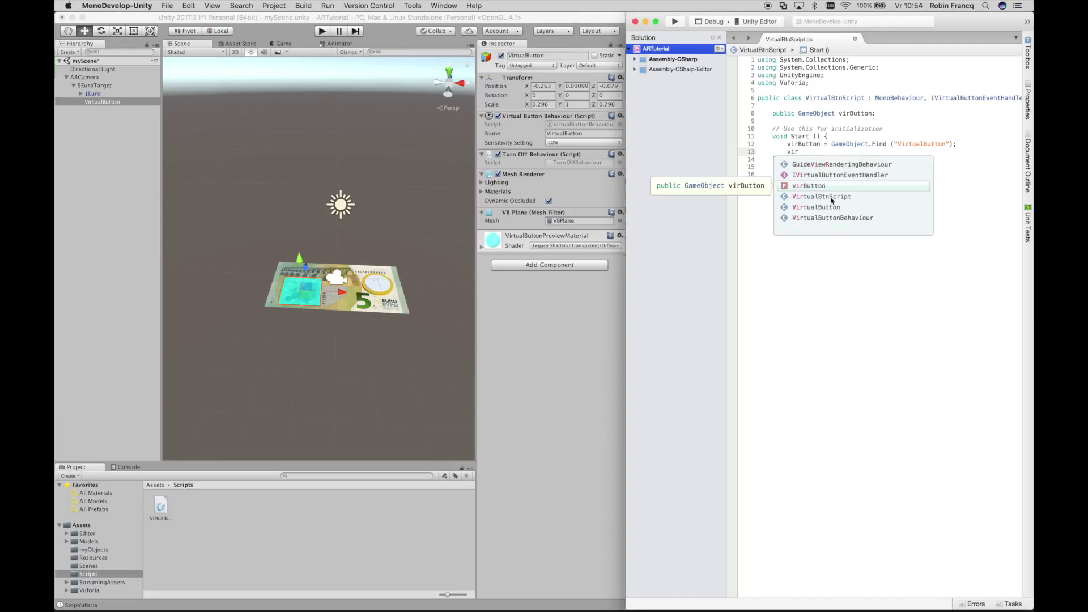
pyautogui.press('Return')
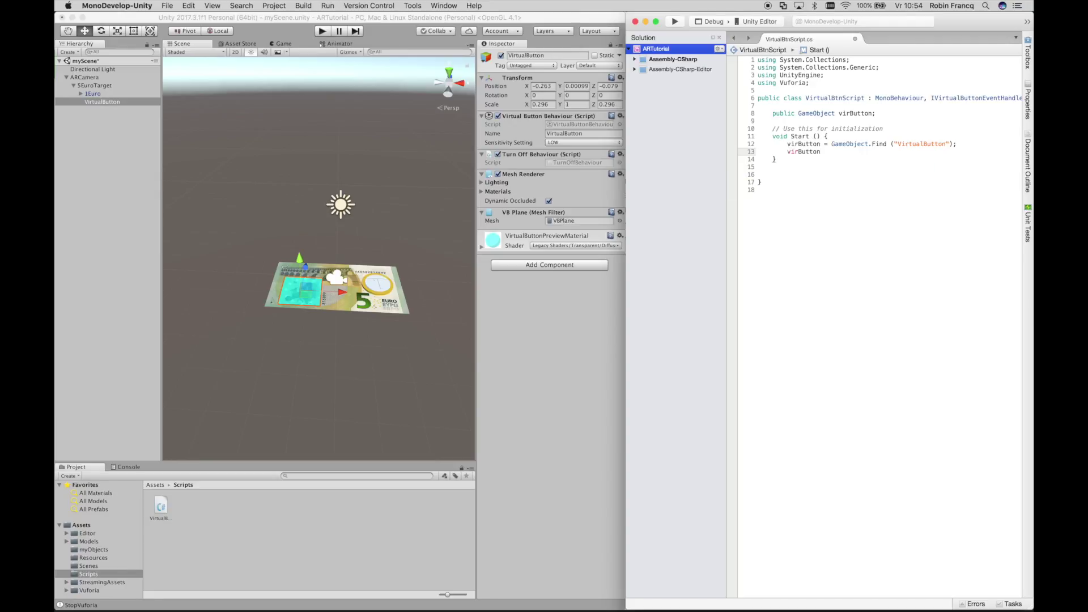
pyautogui.write('.Get')
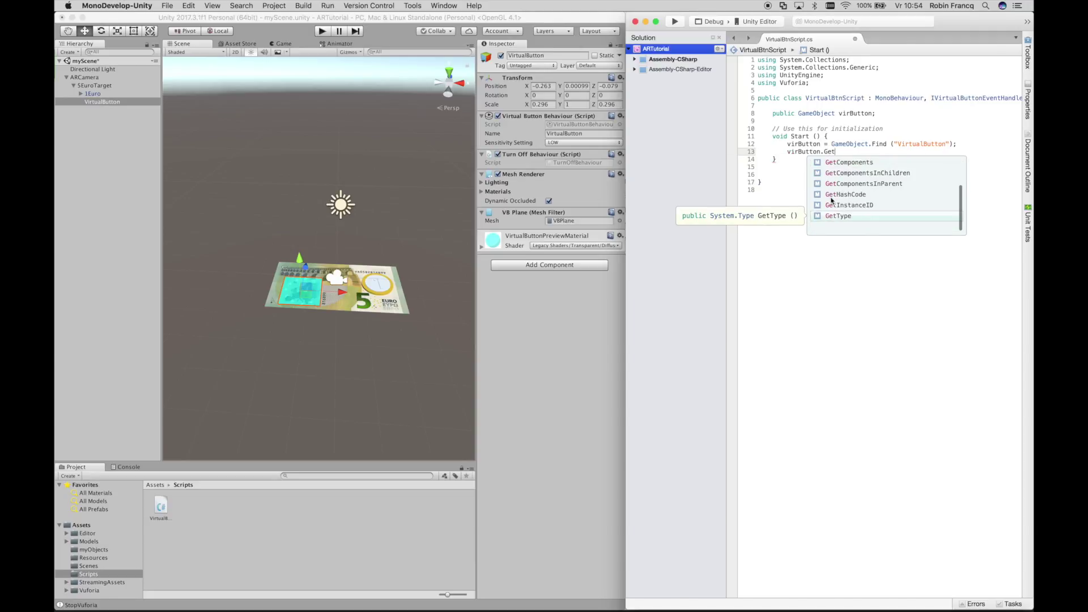
pyautogui.press('Up')
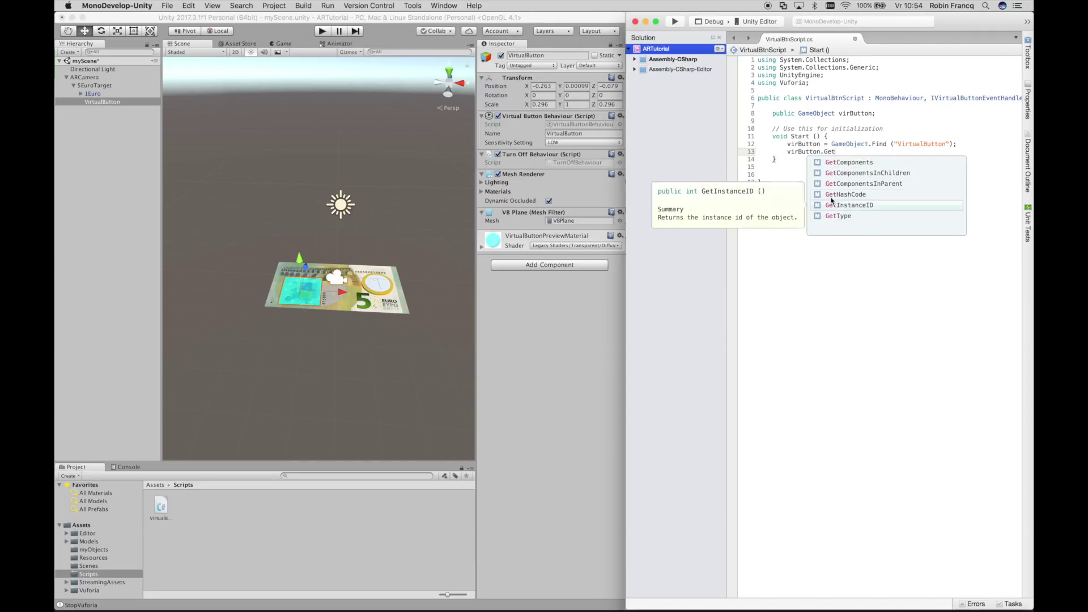
pyautogui.press('Up')
pyautogui.press('Up')
pyautogui.press('Up')
pyautogui.press('Up')
pyautogui.press('Return')
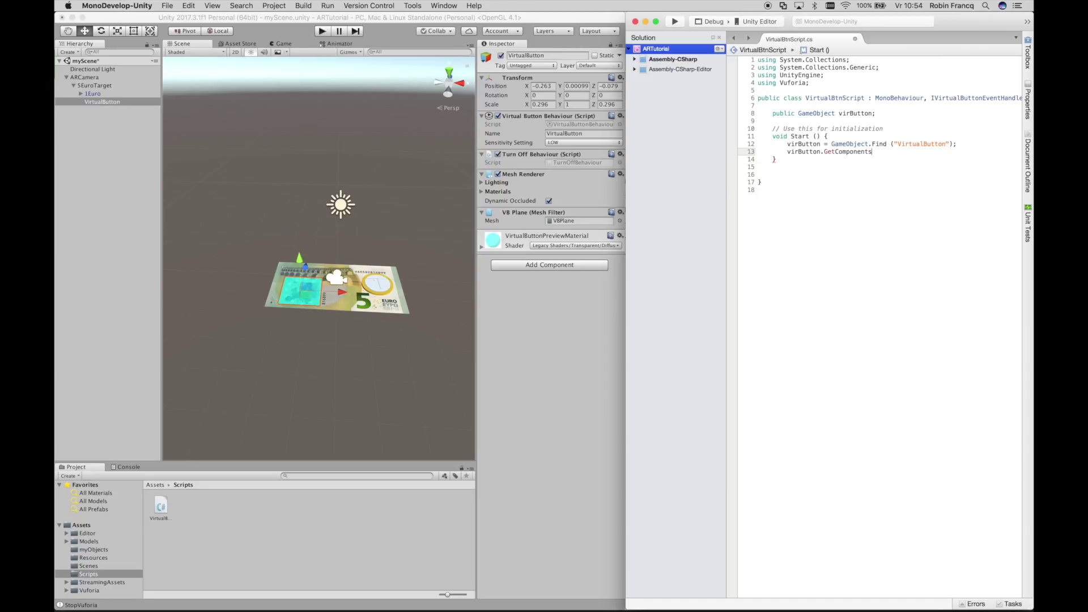
pyautogui.press('BackSpace')
pyautogui.write('Virt>')
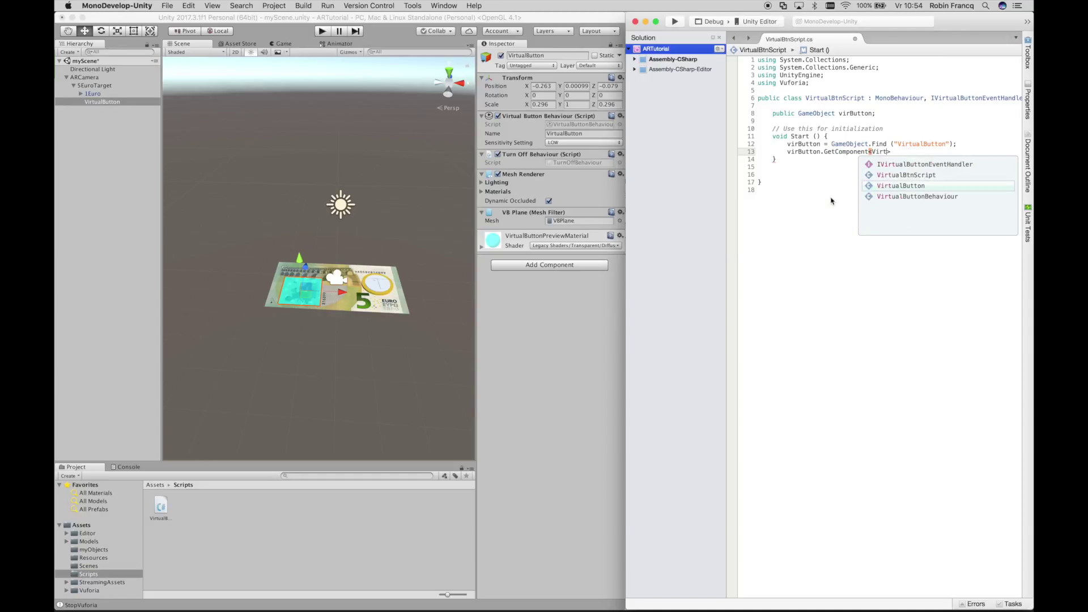
pyautogui.write('ualButtonBehaviour')
pyautogui.press('Return')
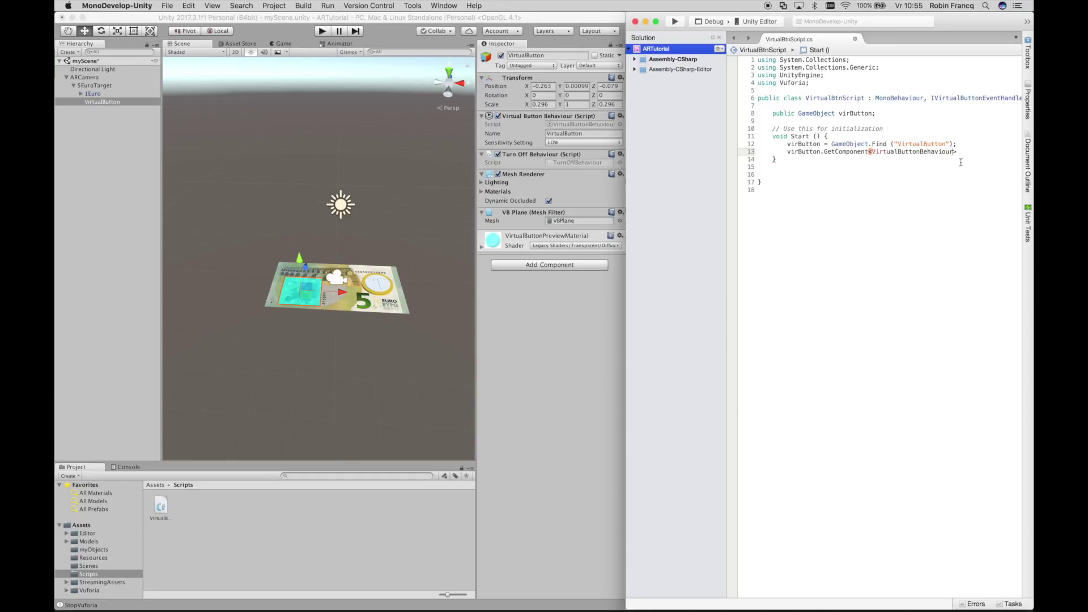
pyautogui.write('(')
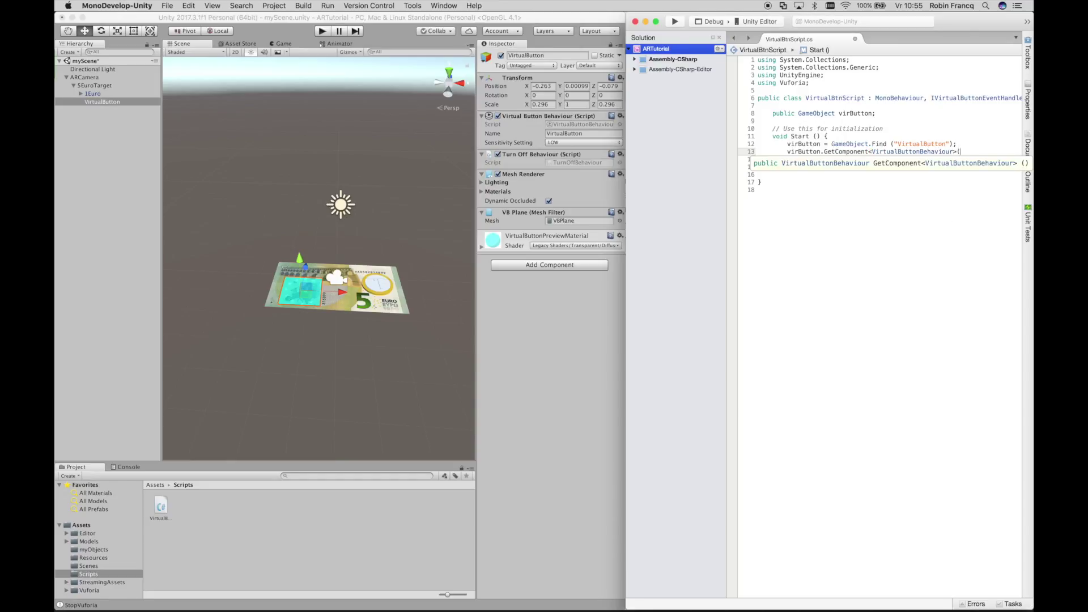
pyautogui.write(')')
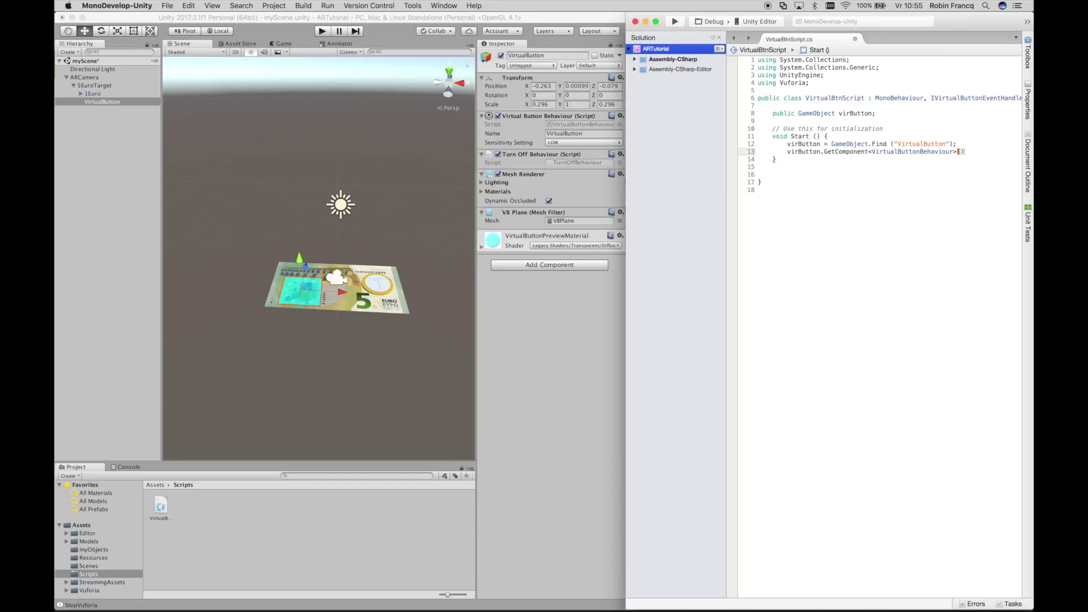
pyautogui.write('.')
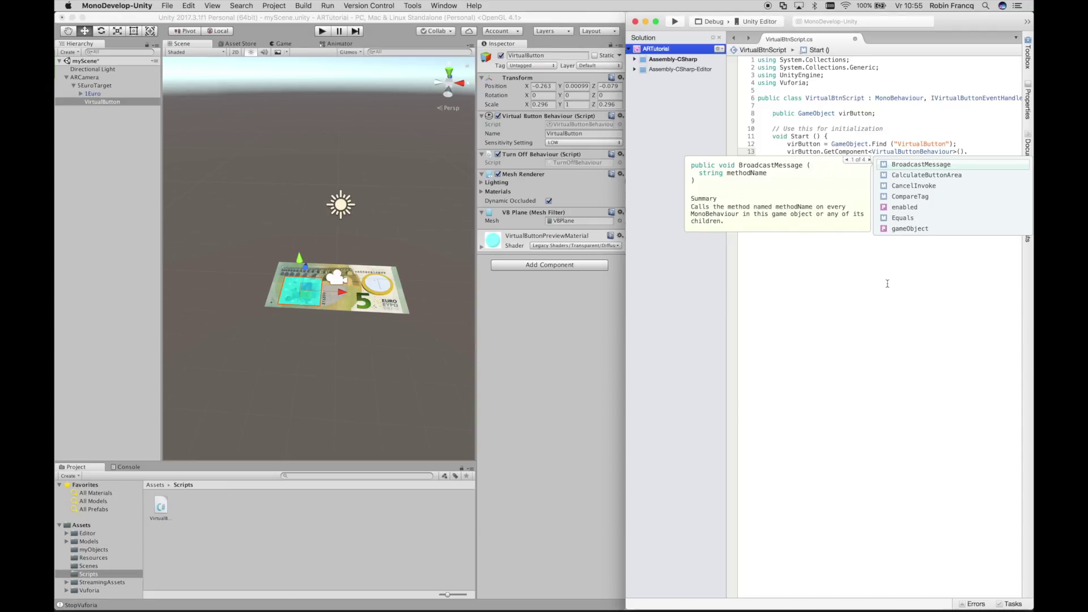
pyautogui.write('Regist')
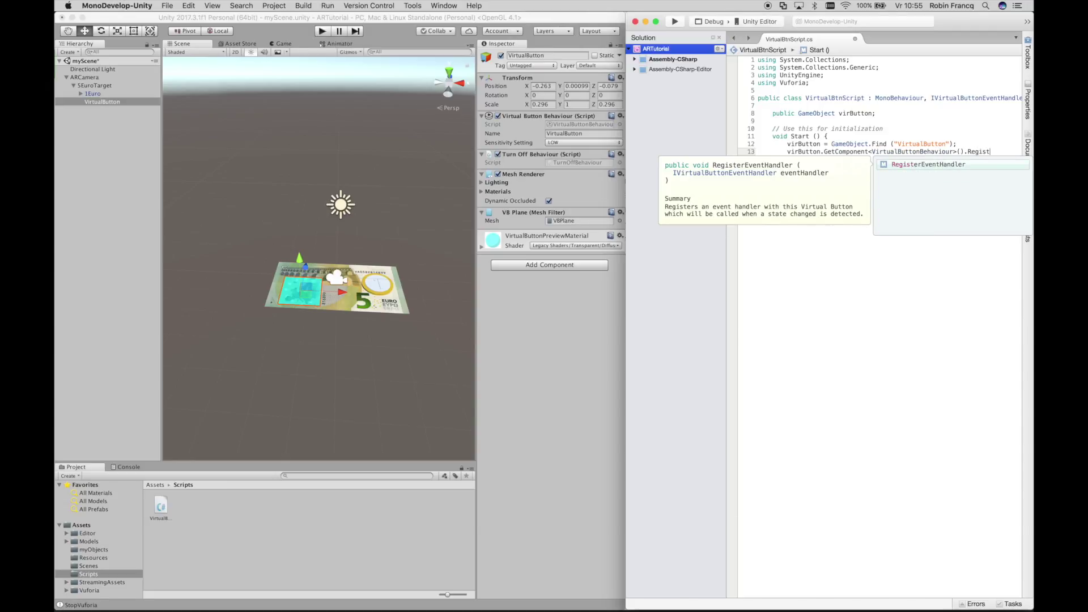
pyautogui.press('Return')
pyautogui.write('(')
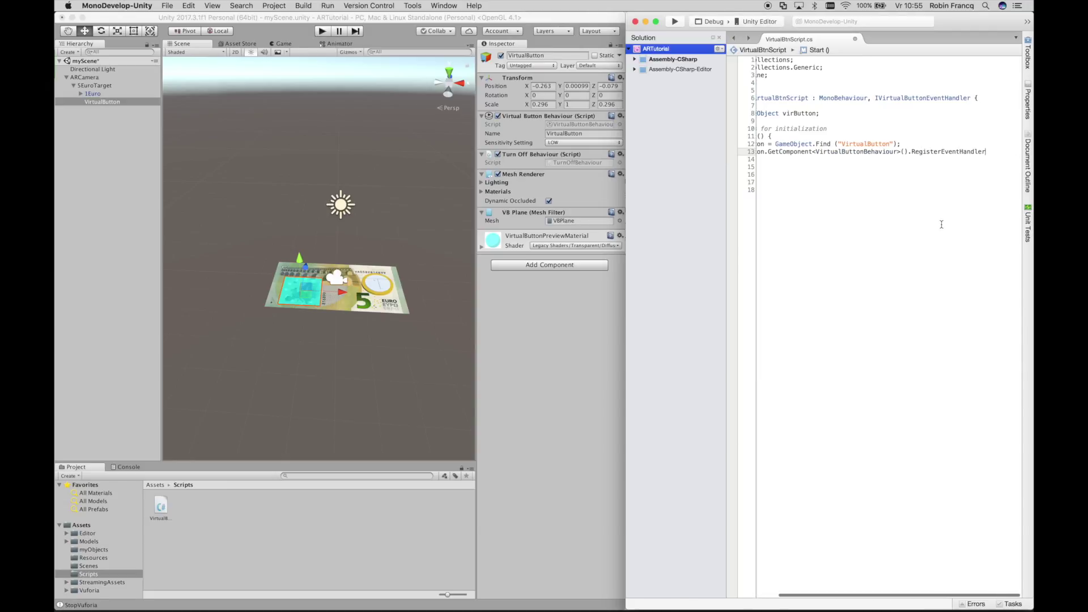
pyautogui.write('this')
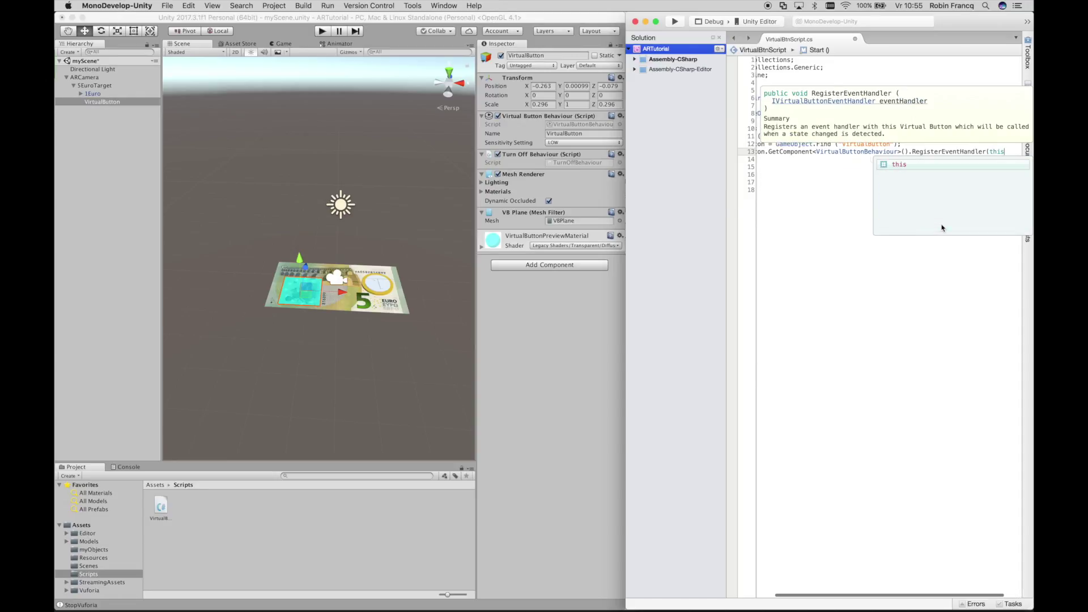
pyautogui.write(');')
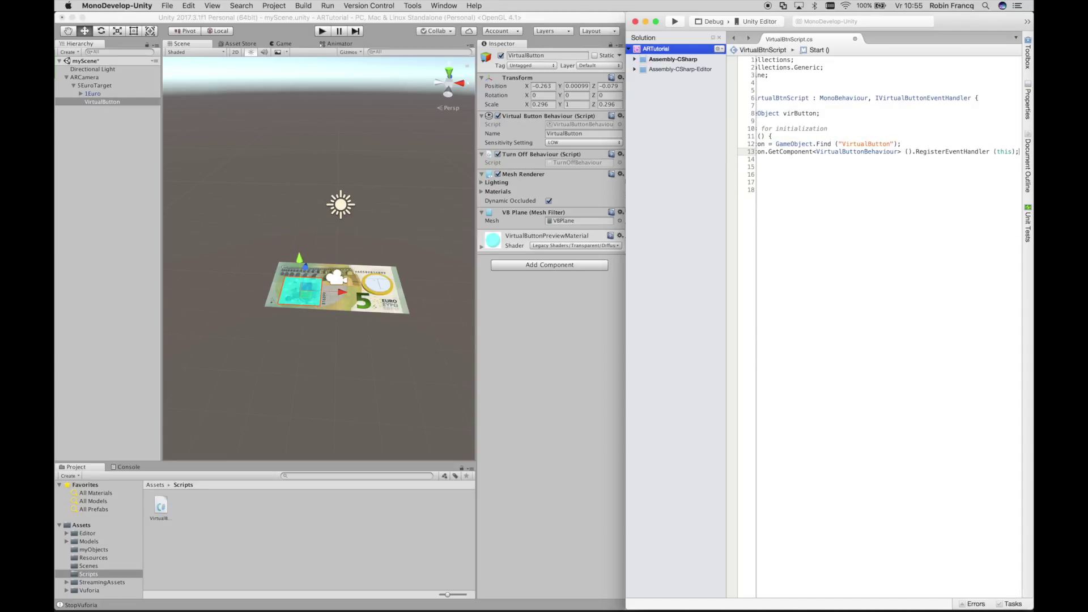
# Step: Check the virButton reference and IVirtualButtonEventHandler declaration, leaving the caret below Start
pyautogui.click(1005, 156)
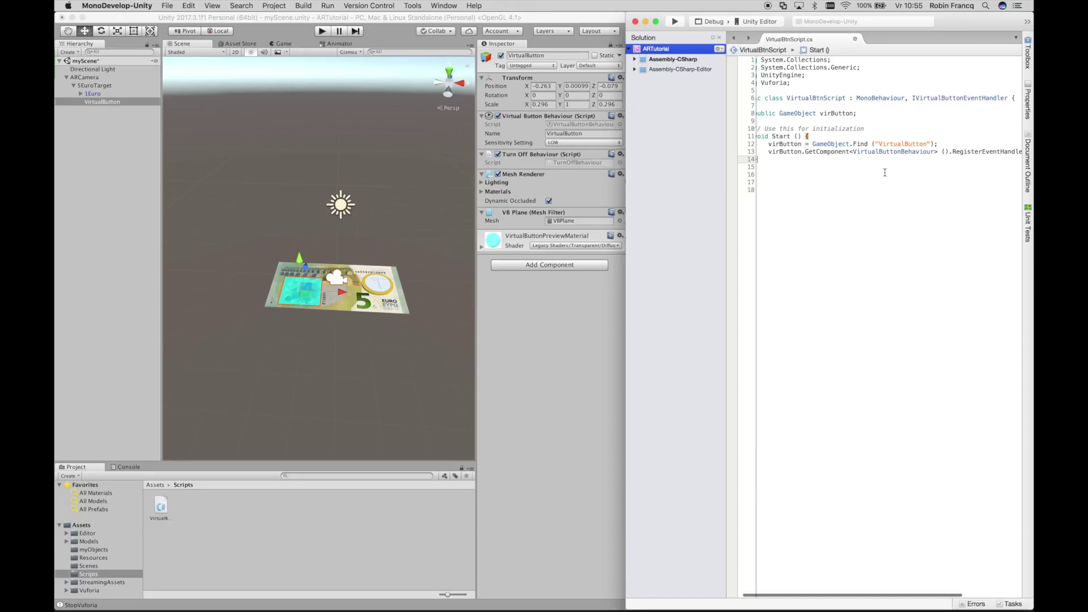
pyautogui.doubleClick(789, 153)
pyautogui.hscroll(-2, 846, 166)
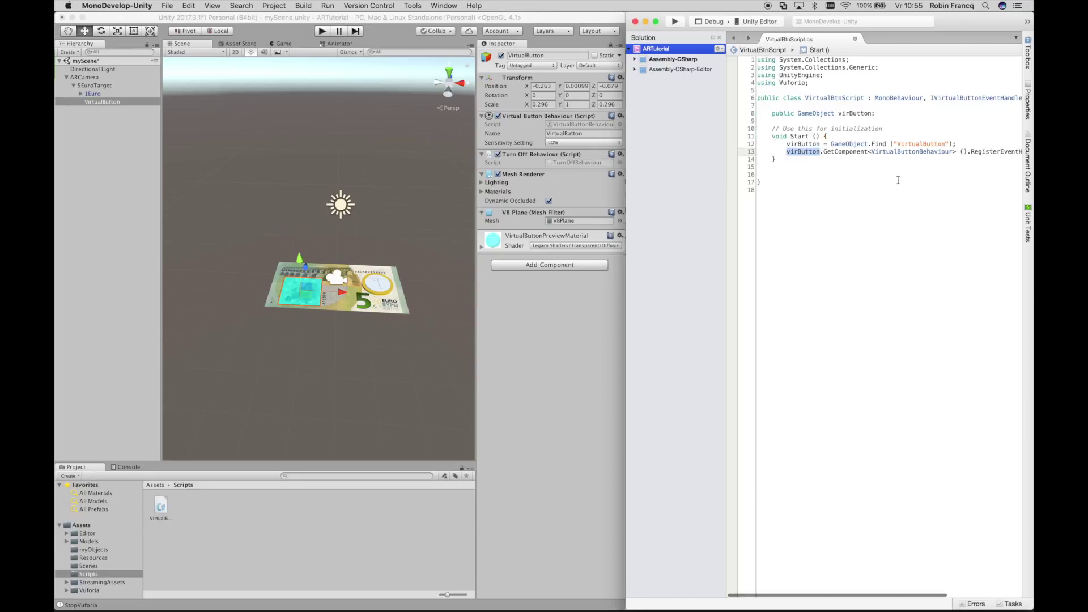
pyautogui.click(786, 174)
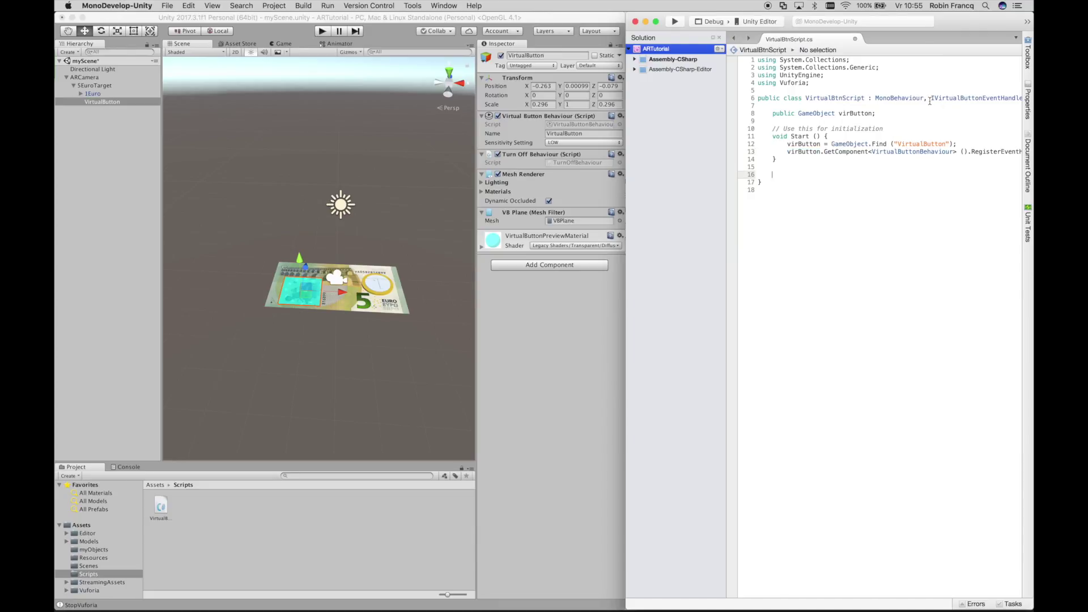
pyautogui.moveTo(930, 98); pyautogui.dragTo(1020, 99)
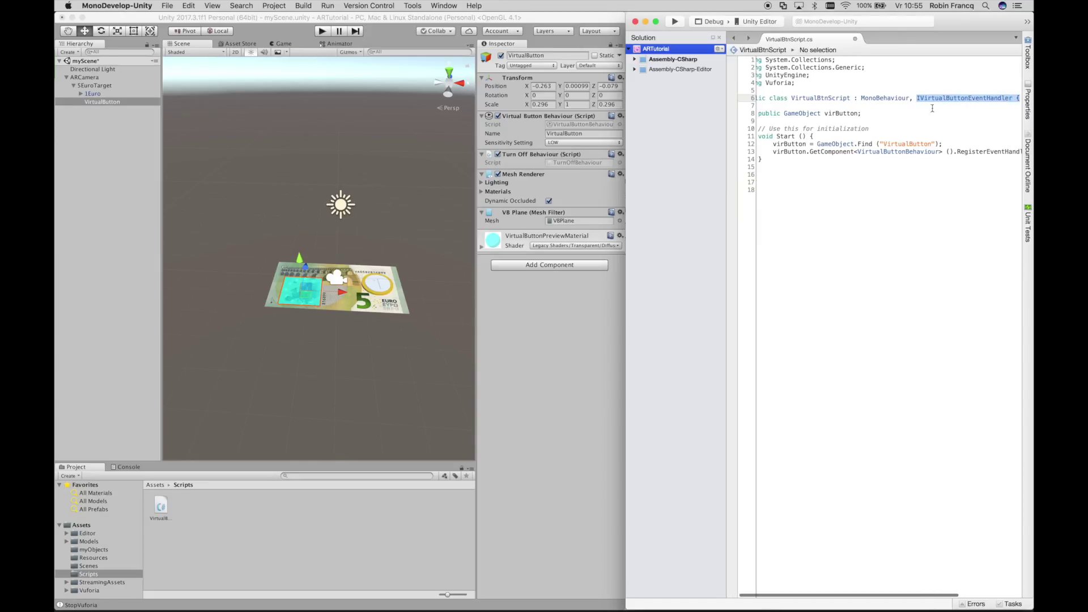
pyautogui.click(793, 174)
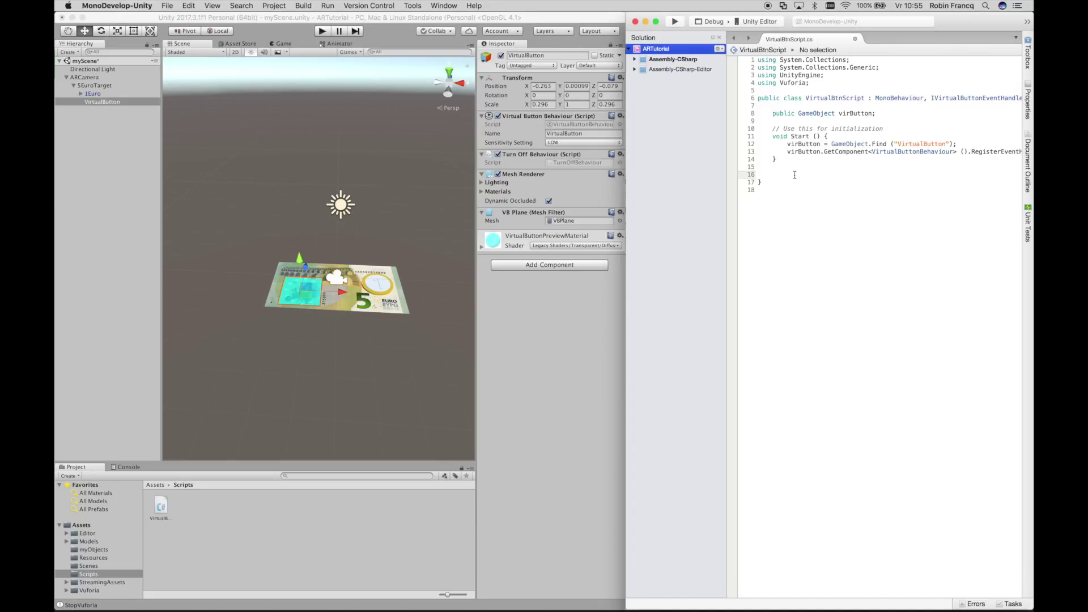
# Step: Type the method header public void OnButtonPressed() below Start
pyautogui.write('p')
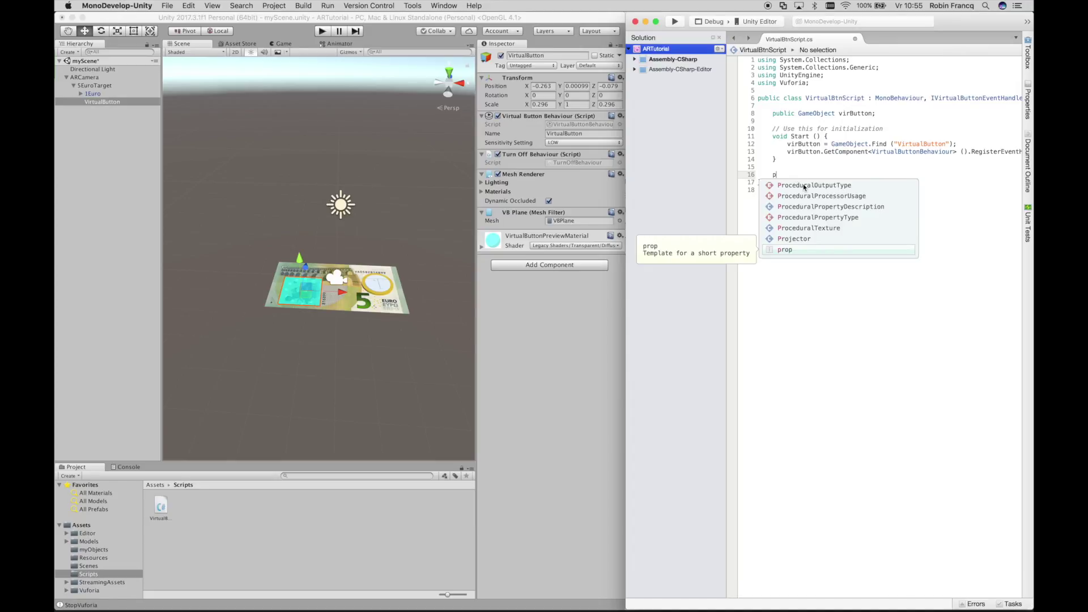
pyautogui.write('ublic ')
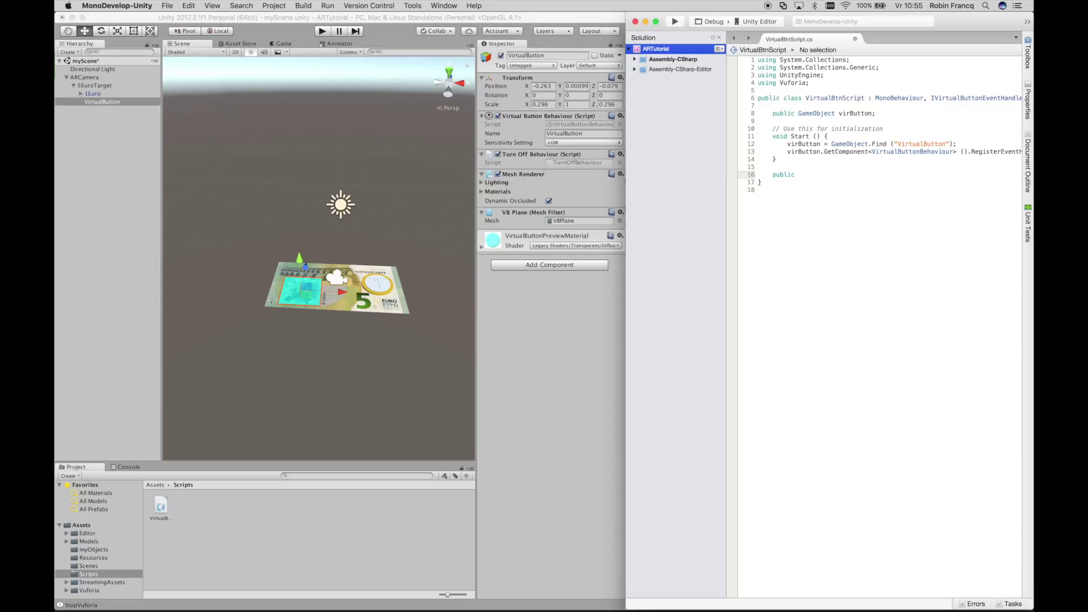
pyautogui.write('void O')
pyautogui.write('nButtonP')
pyautogui.write('re')
pyautogui.write('ssed')
pyautogui.write('(')
pyautogui.write(')')
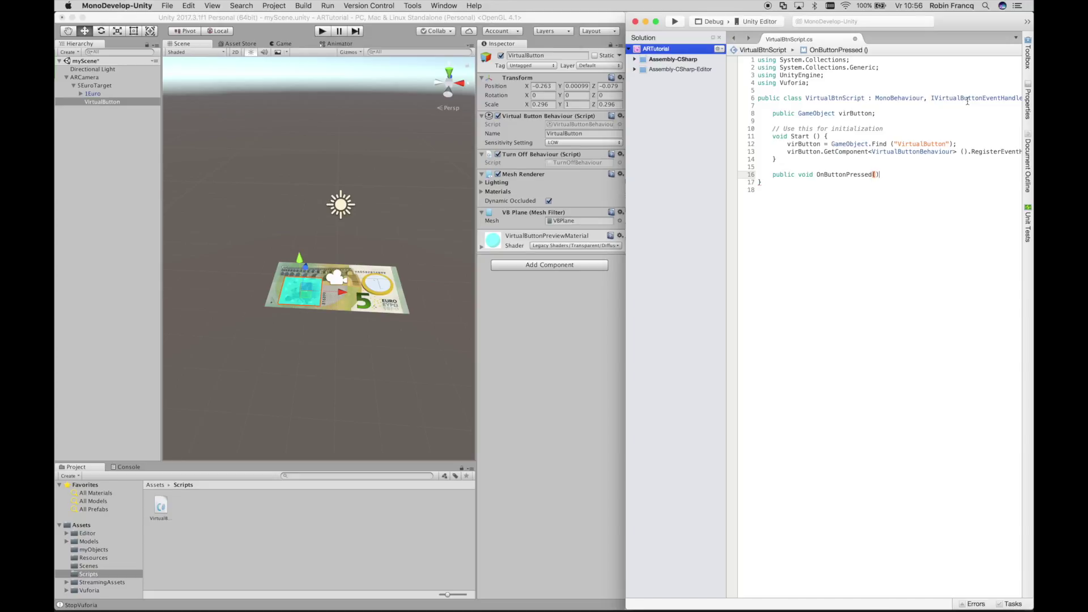
pyautogui.moveTo(816, 175); pyautogui.dragTo(872, 174)
pyautogui.doubleClick(957, 98)
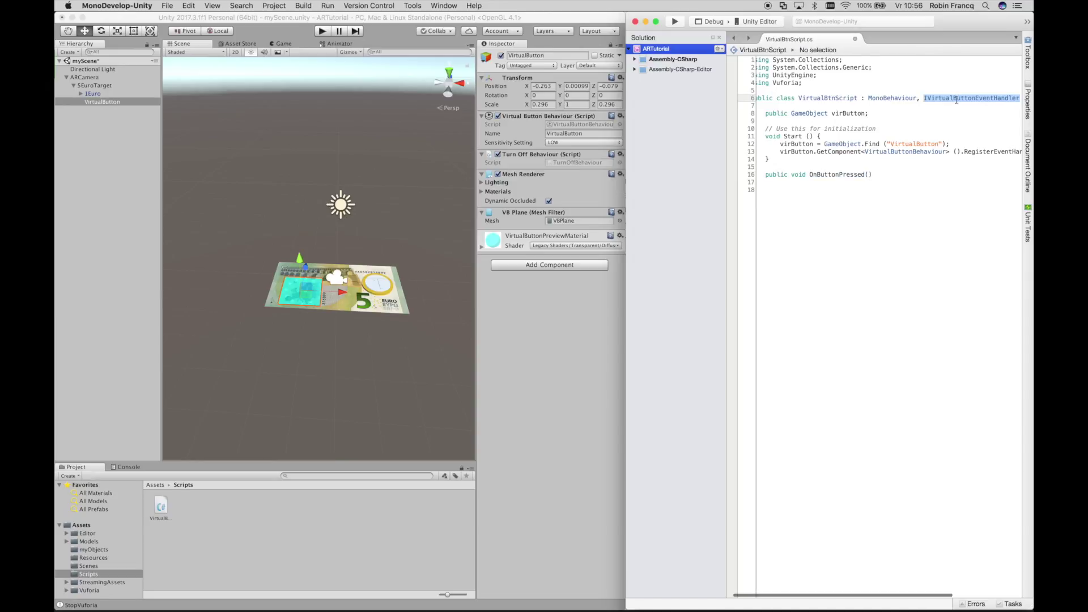
# Step: Give OnButtonPressed a VirtualButtonBehaviour vb parameter and an empty body in braces
pyautogui.click(869, 177)
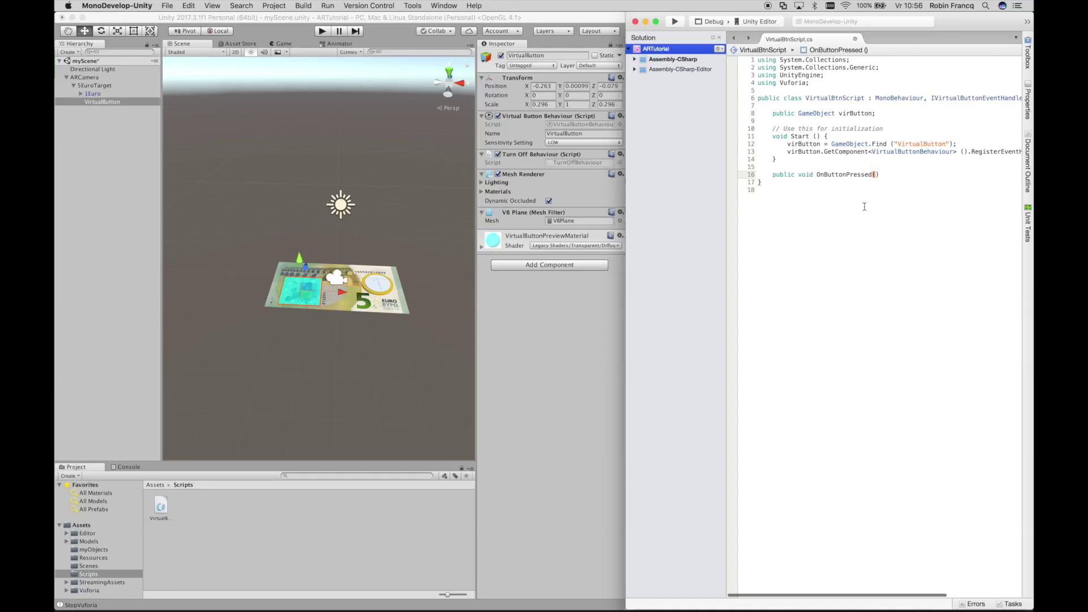
pyautogui.write('Virt')
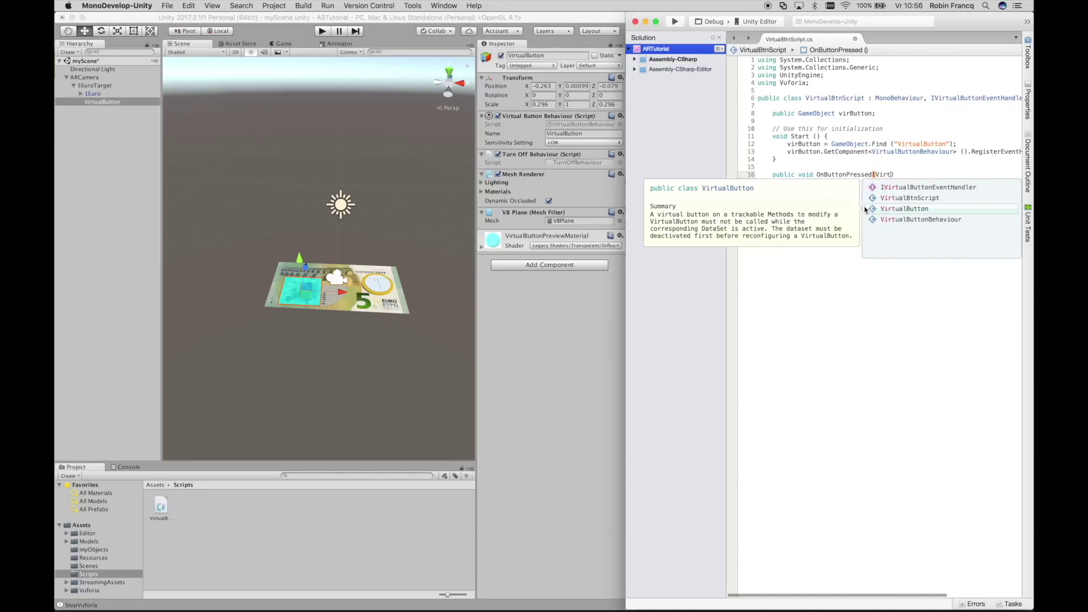
pyautogui.press('Down')
pyautogui.press('Return')
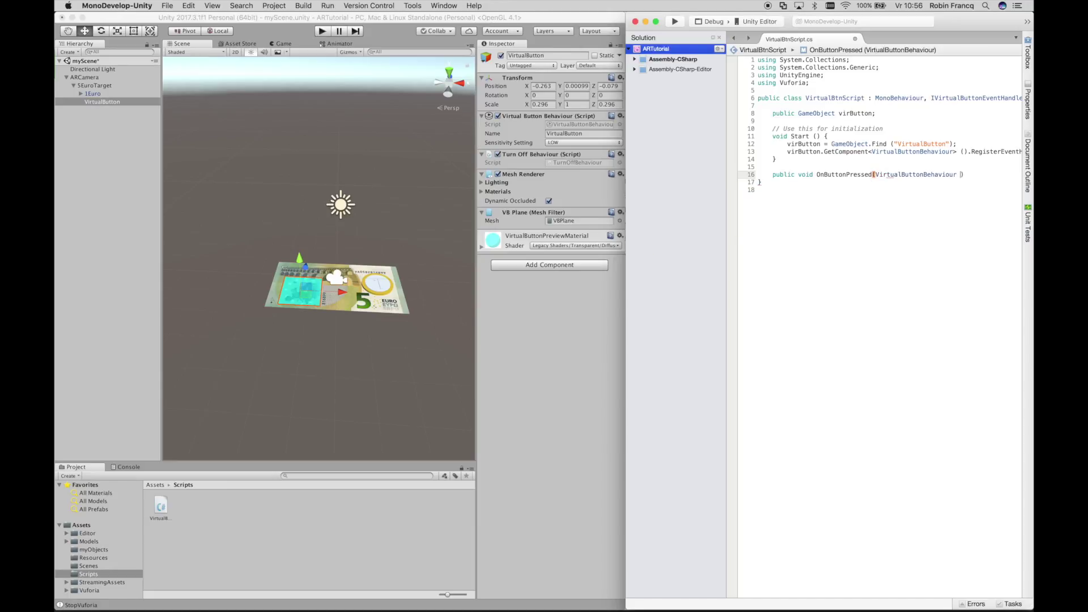
pyautogui.write('vb)')
pyautogui.press('Return')
pyautogui.press('Return')
pyautogui.write('}')
pyautogui.press('Up')
pyautogui.click(776, 190)
pyautogui.press('Return')
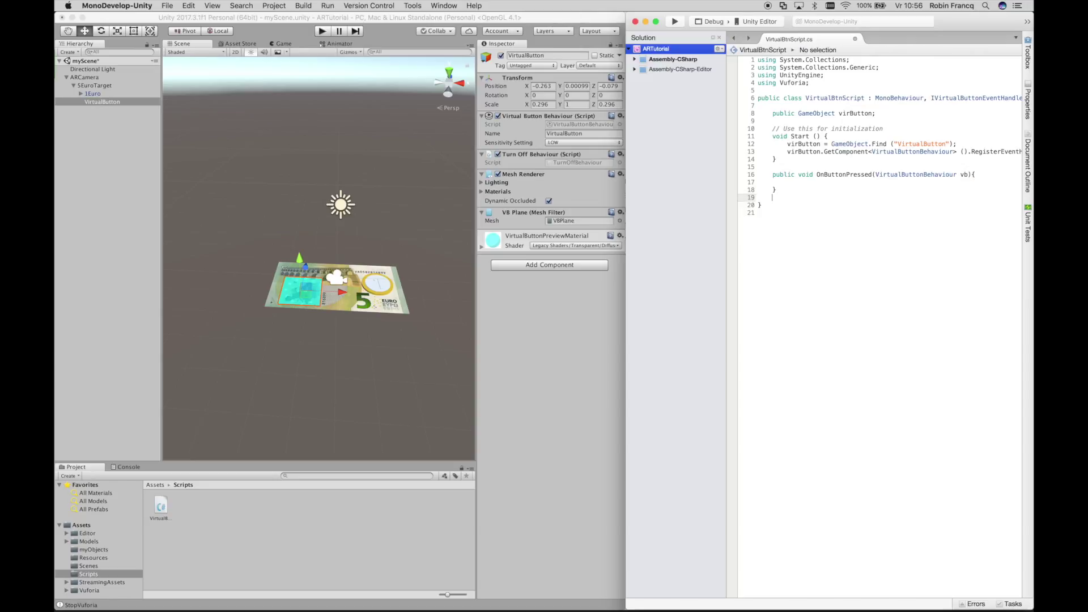
pyautogui.press('Return')
# Step: Duplicate the OnButtonPressed method below itself and rename the copy OnButtonReleased
pyautogui.moveTo(772, 176); pyautogui.dragTo(779, 192)
pyautogui.press('super+c')
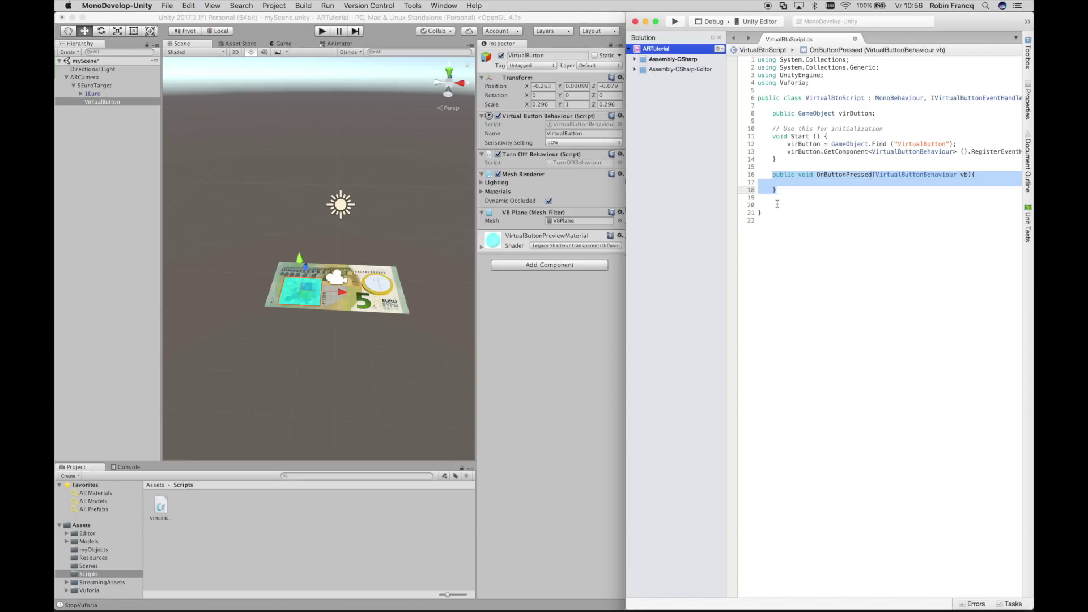
pyautogui.click(778, 204)
pyautogui.press('super+v')
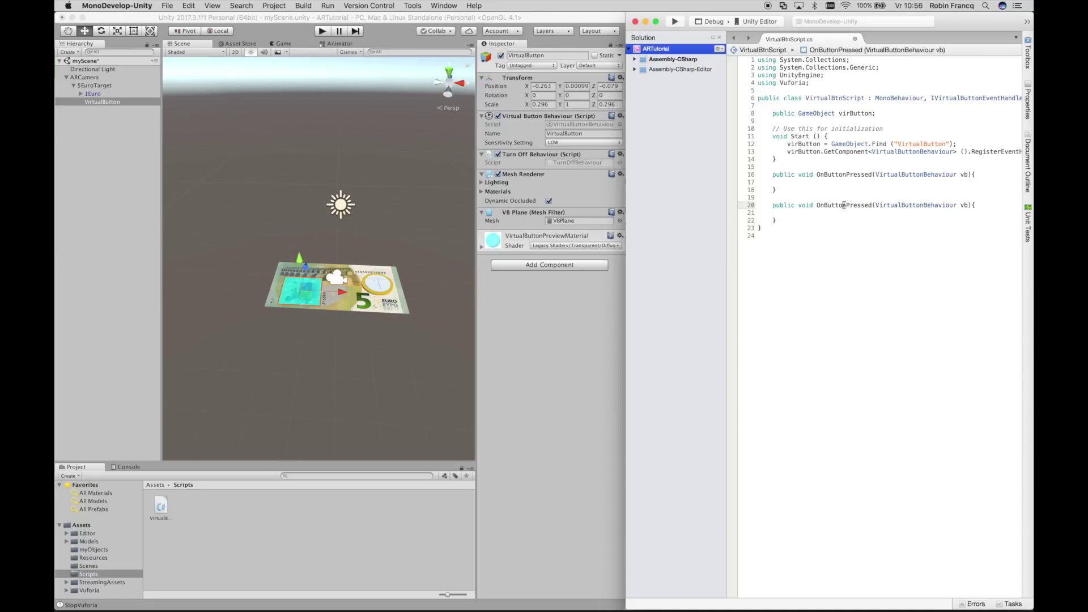
pyautogui.doubleClick(844, 205)
pyautogui.write('OnB')
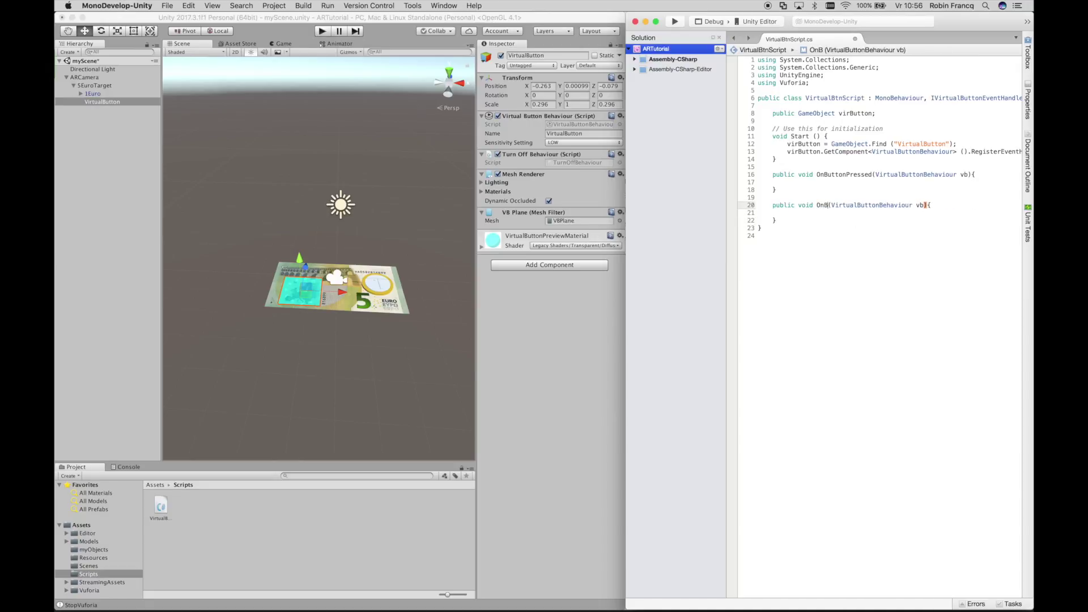
pyautogui.write('uttonR')
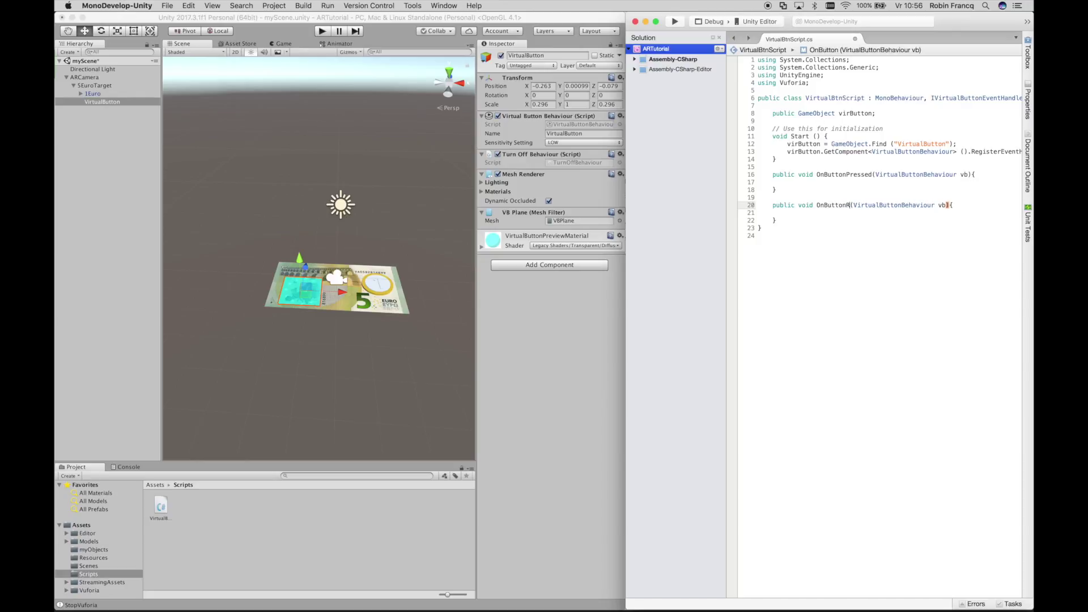
pyautogui.write('eleased')
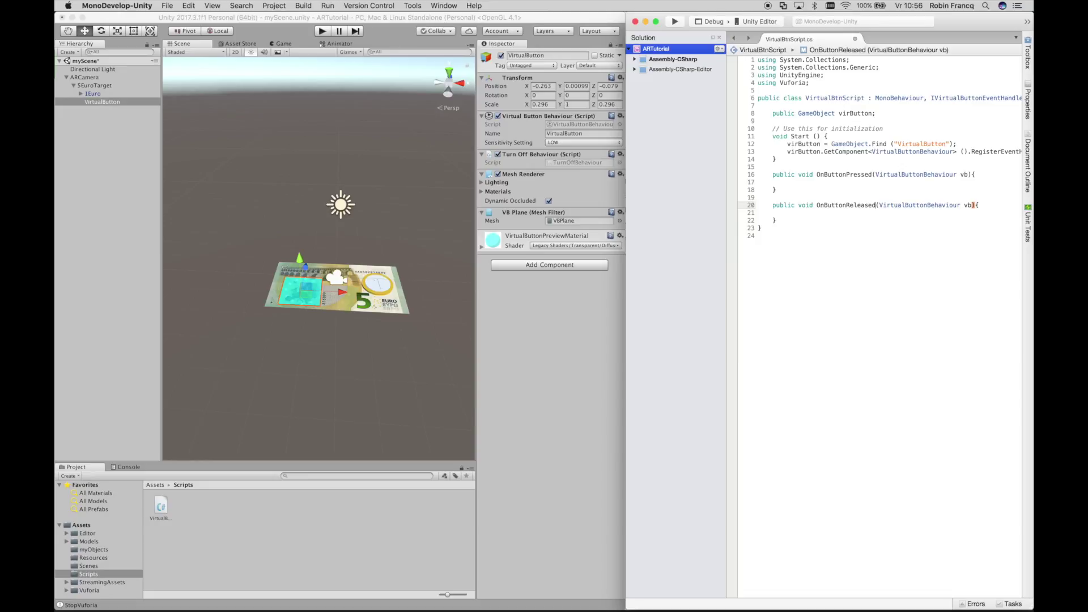
# Step: Compare the OnButtonPressed and OnButtonReleased methods, ending in OnButtonPressed's empty body
pyautogui.doubleClick(917, 208)
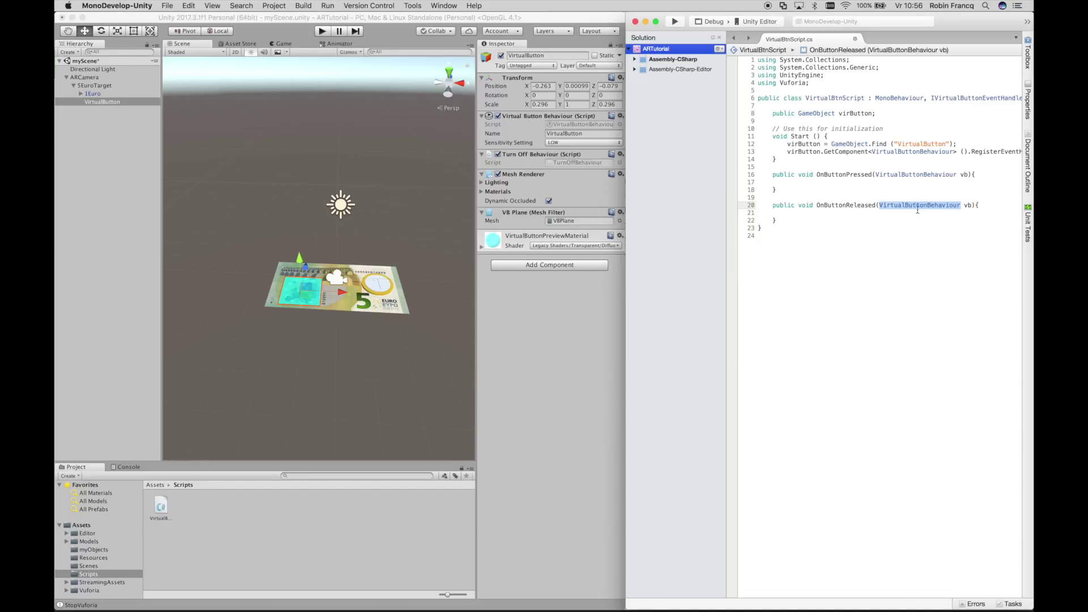
pyautogui.click(871, 216)
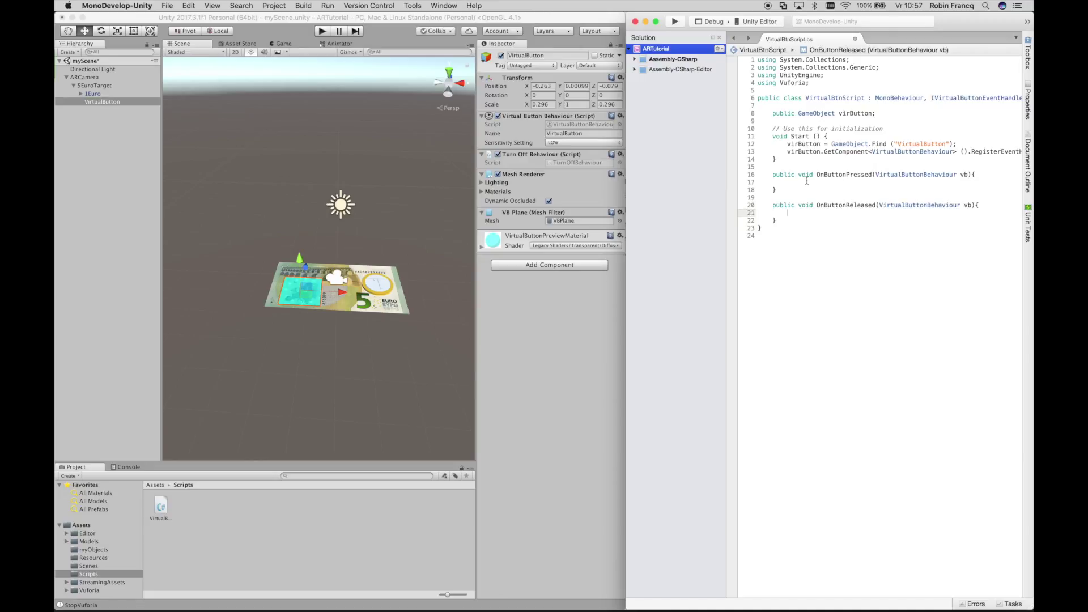
pyautogui.moveTo(816, 174); pyautogui.dragTo(872, 175)
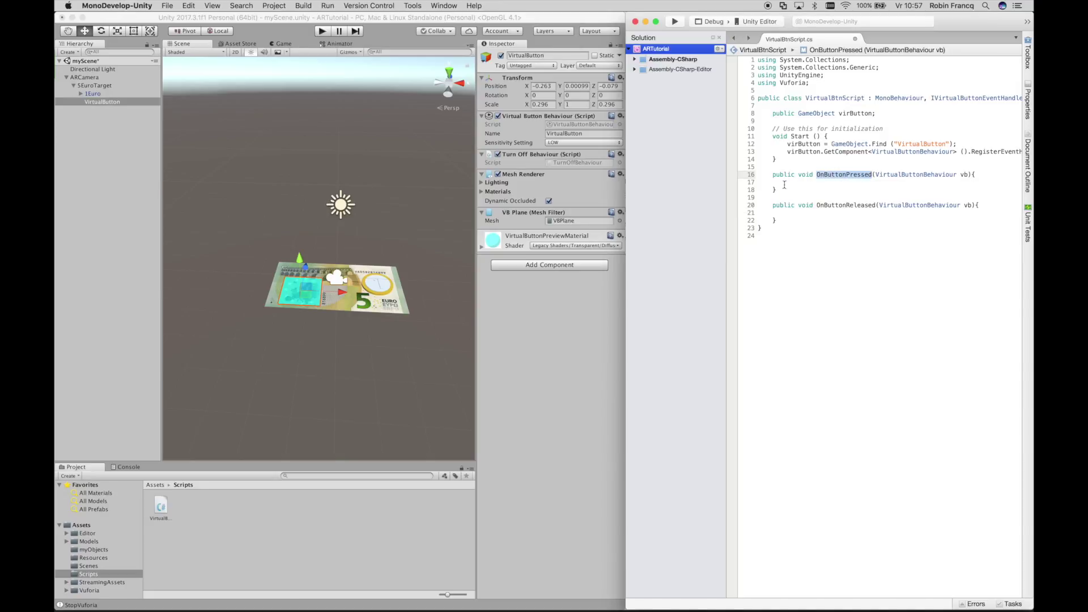
pyautogui.click(830, 182)
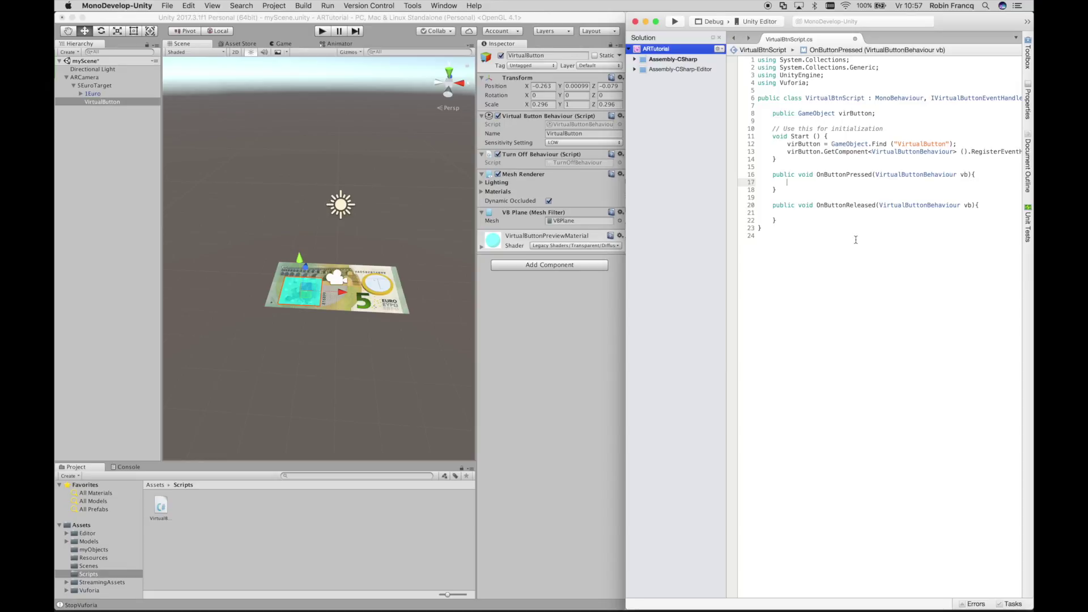
pyautogui.moveTo(817, 205); pyautogui.dragTo(877, 205)
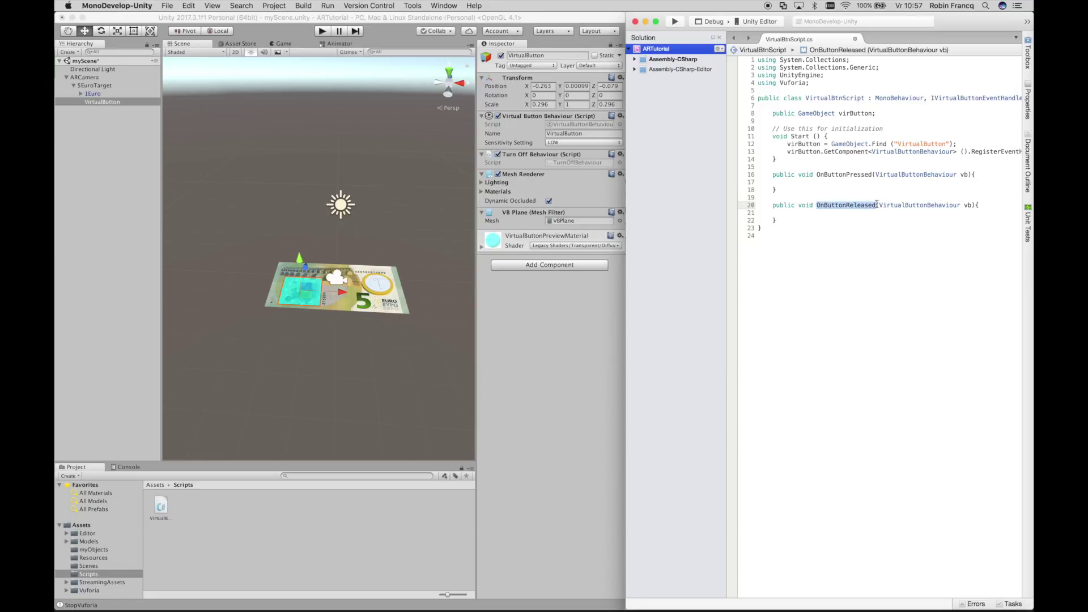
pyautogui.click(822, 216)
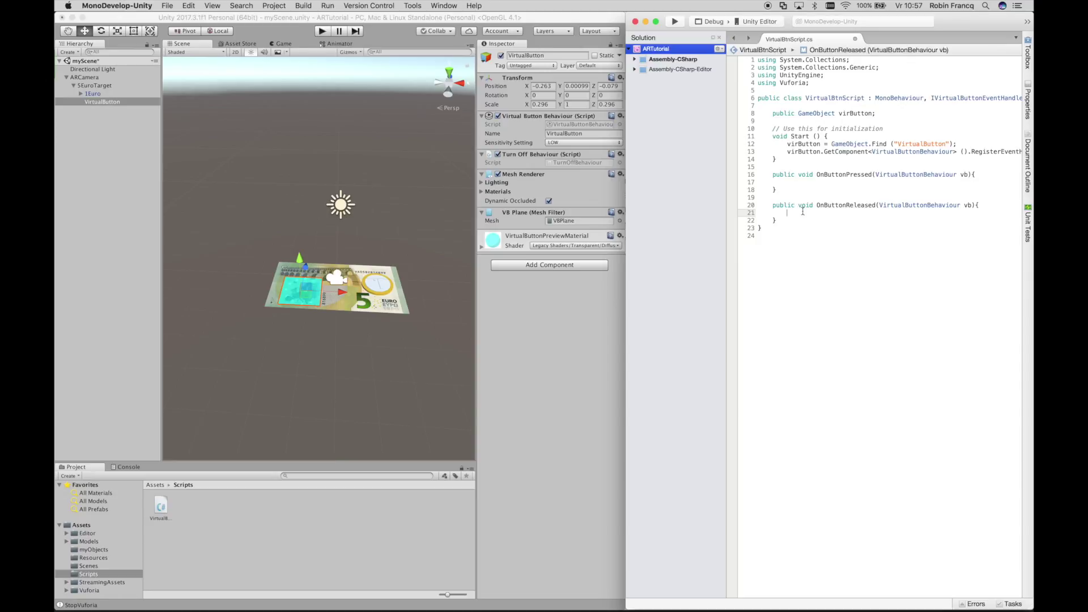
pyautogui.click(818, 183)
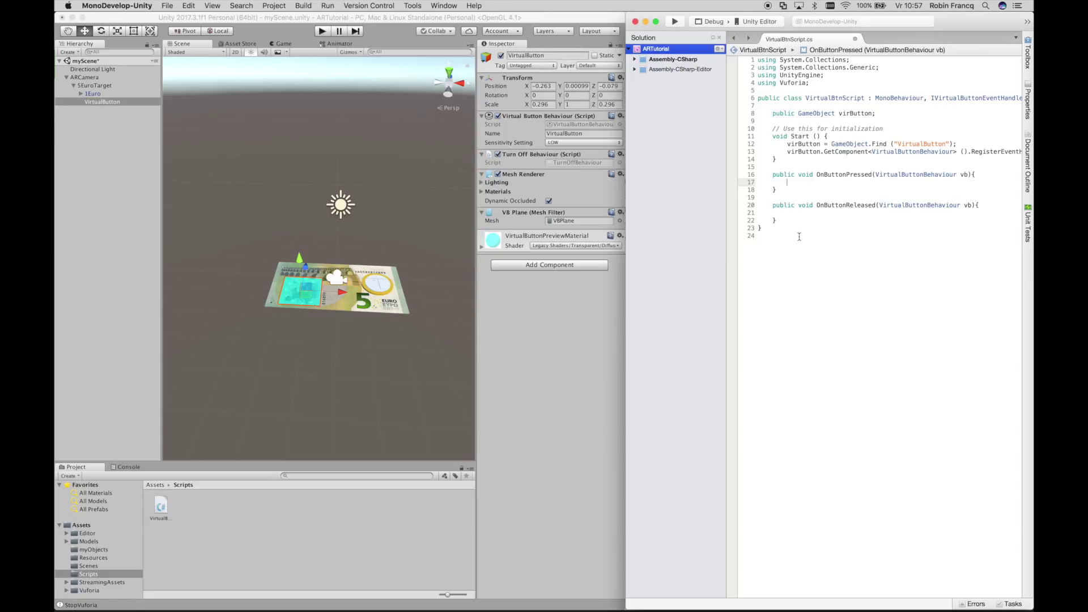
# Step: Add Debug.Log("Knop ingedrukt"); inside OnButtonPressed
pyautogui.write('Debug')
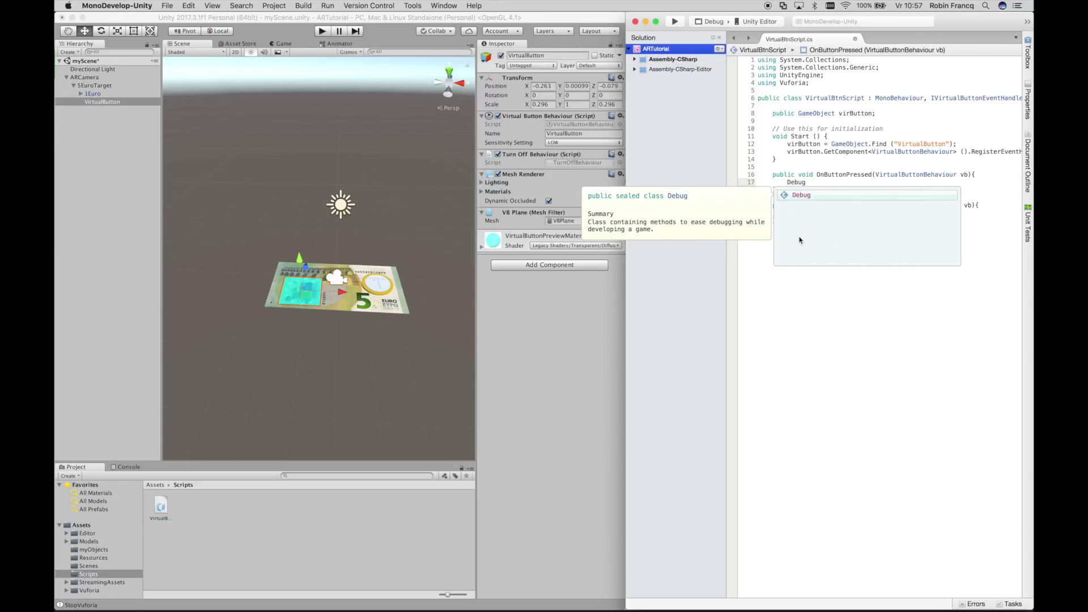
pyautogui.write('.Log(')
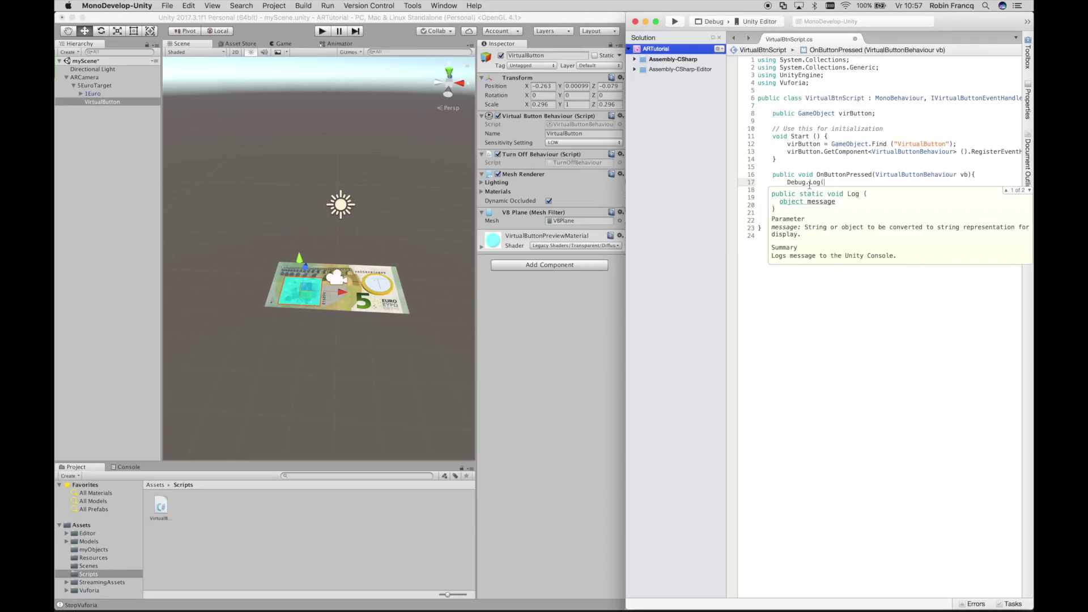
pyautogui.write(')')
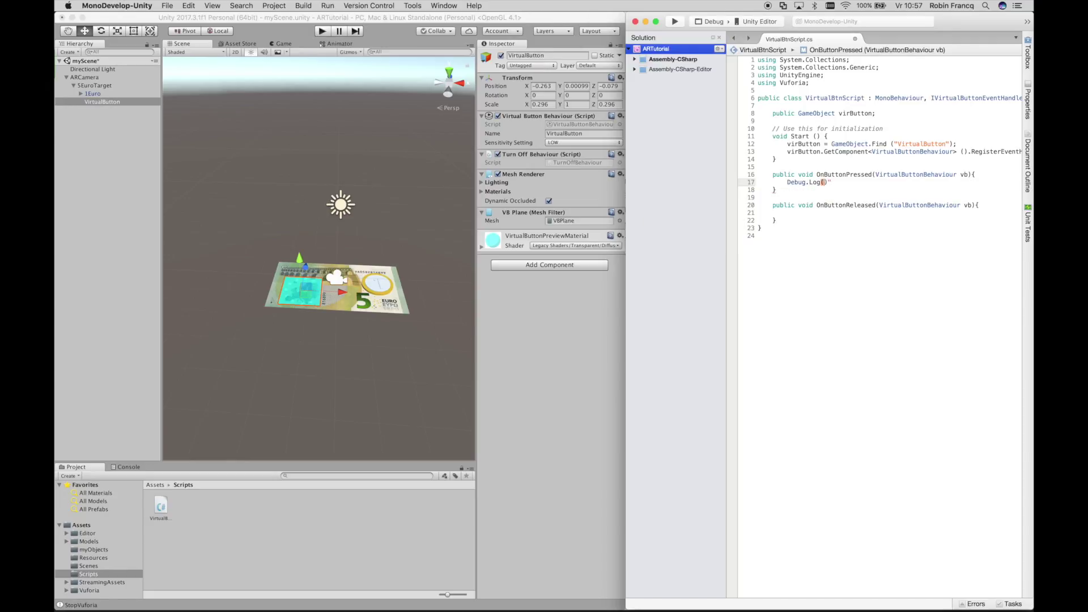
pyautogui.press('Left')
pyautogui.write('"')
pyautogui.write('Kno')
pyautogui.write('p ingedru')
pyautogui.write('kt')
pyautogui.press('End')
pyautogui.write(';')
# Step: Paste the log line into OnButtonReleased, change its message to "Knop los", and save
pyautogui.click(787, 213)
pyautogui.write('Debug.Log ("Knop ingedrukt");')
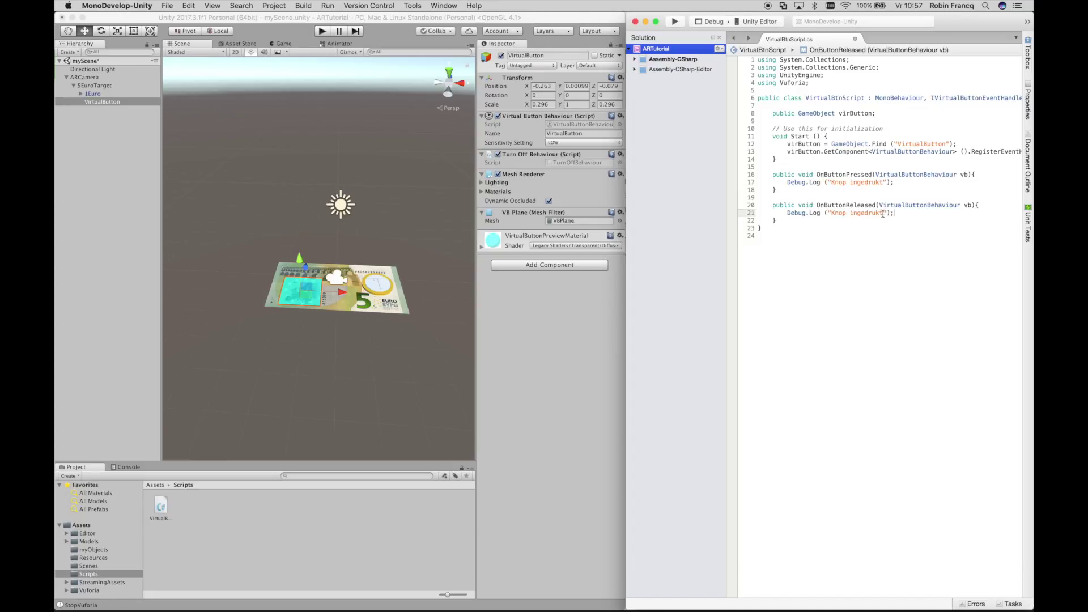
pyautogui.moveTo(884, 214); pyautogui.dragTo(851, 215)
pyautogui.doubleClick(850, 215)
pyautogui.write('Niet')
pyautogui.press('BackSpace')
pyautogui.press('BackSpace')
pyautogui.press('BackSpace')
pyautogui.write('los')
pyautogui.press('super+s')
# Step: Attach the VirtualBtnScript asset to the 5EuroTarget image target in the Hierarchy
pyautogui.click(598, 295)
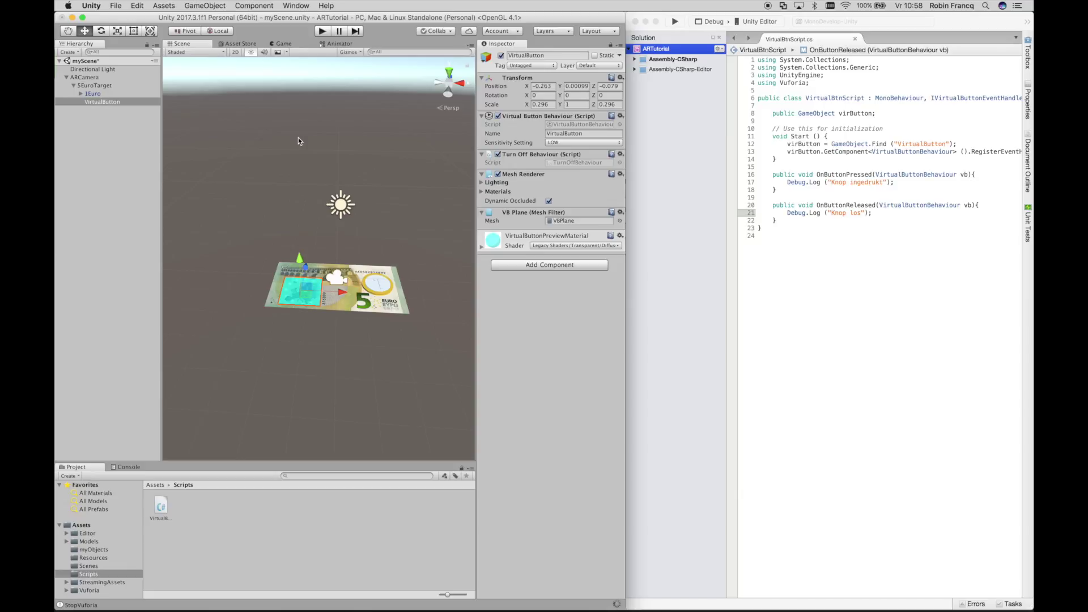
pyautogui.click(165, 507)
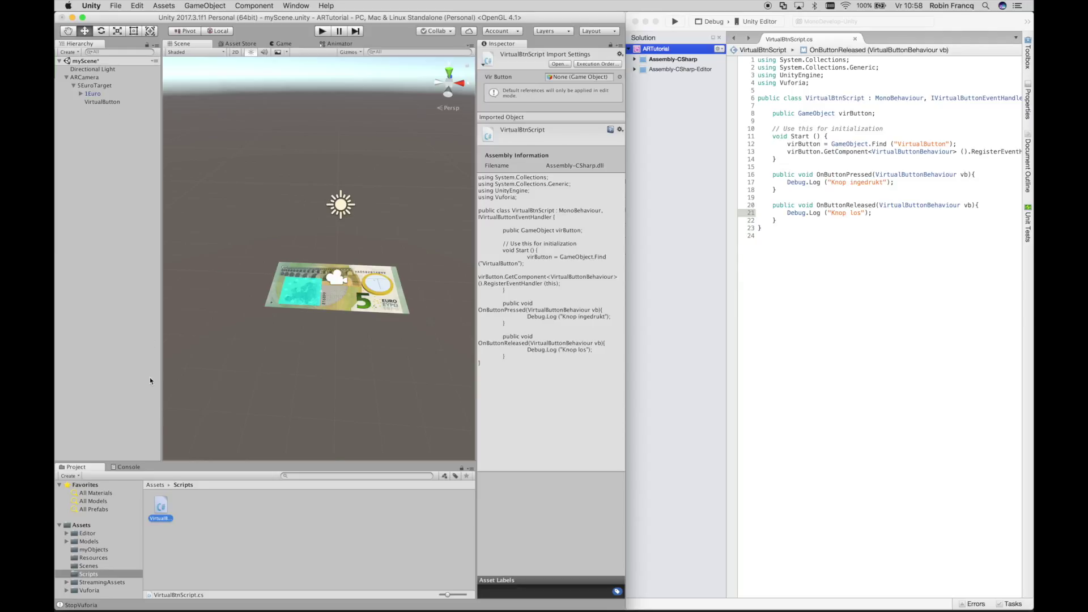
pyautogui.click(99, 86)
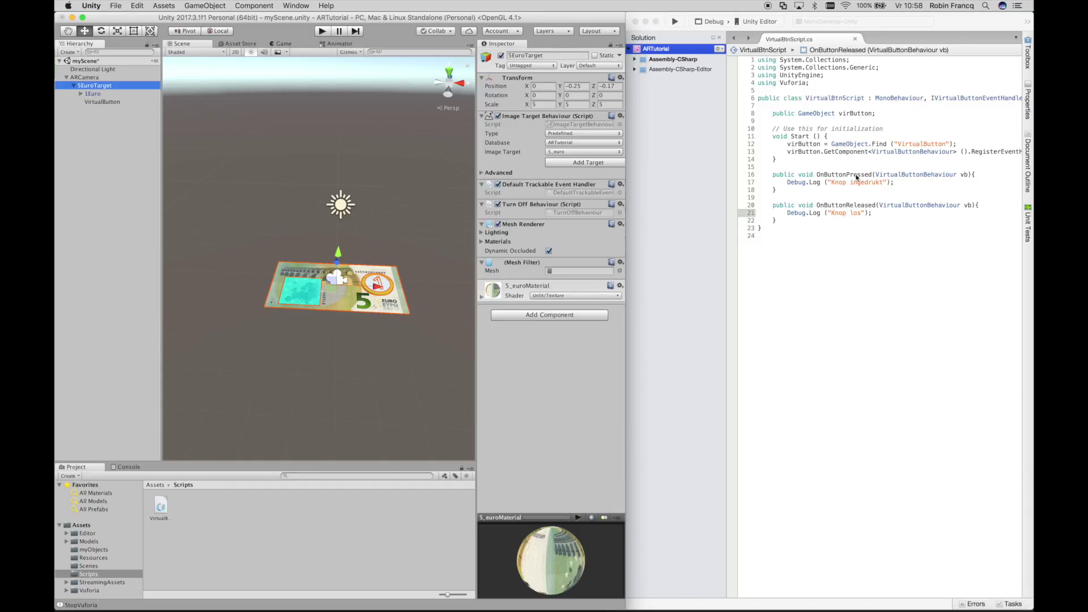
pyautogui.click(852, 111)
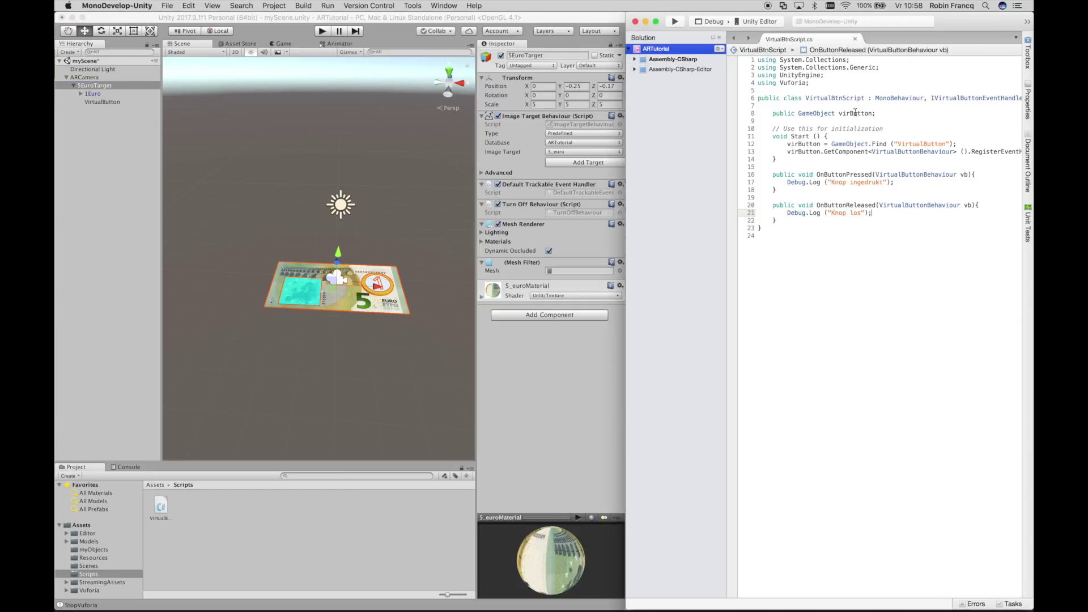
pyautogui.doubleClick(855, 112)
pyautogui.moveTo(858, 176)
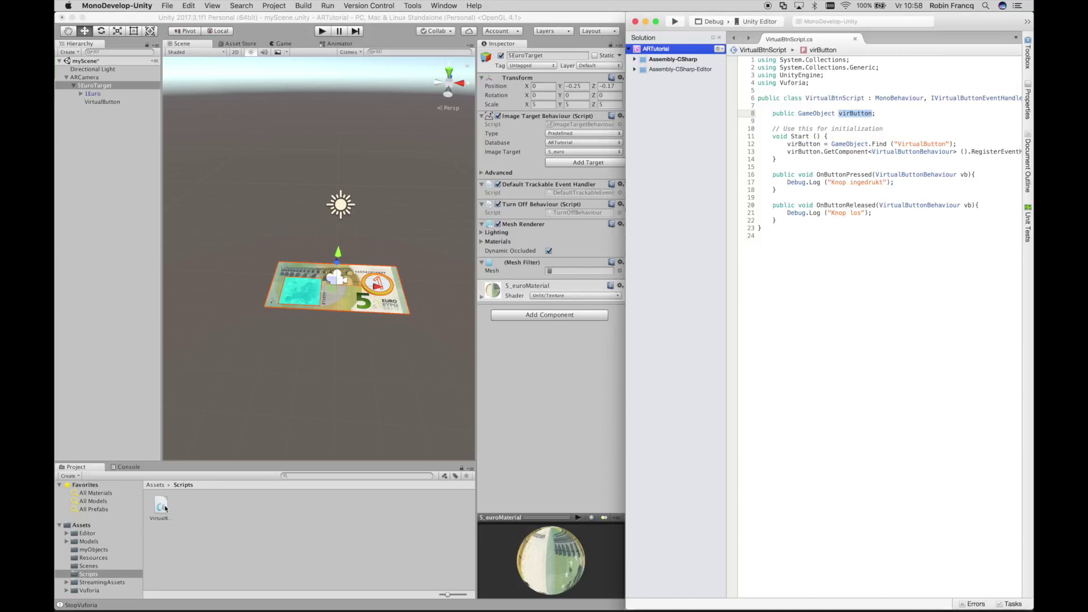
pyautogui.moveTo(165, 508); pyautogui.dragTo(100, 87)
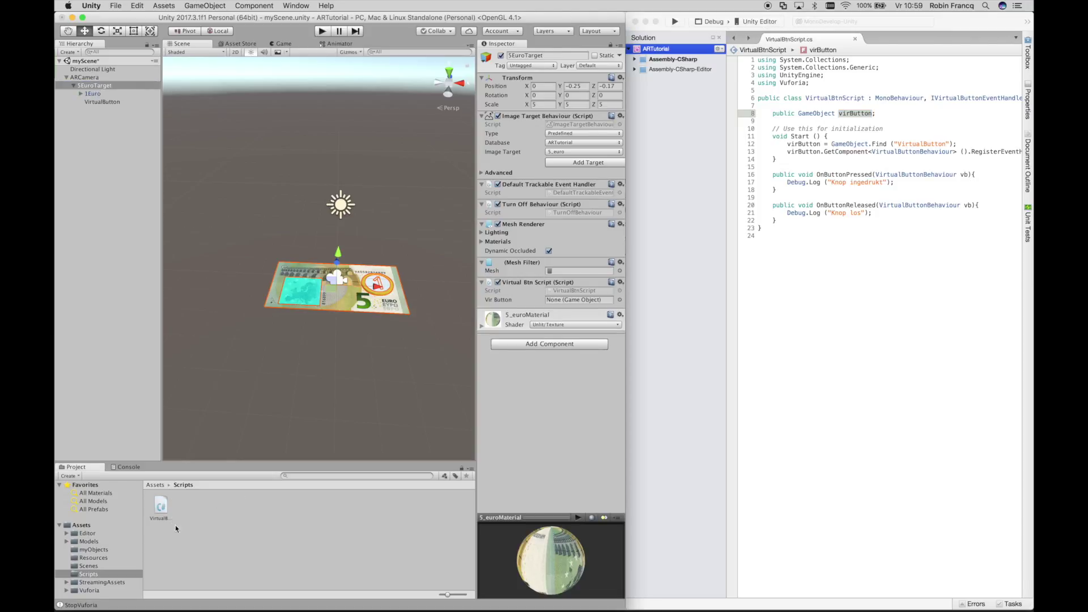
# Step: Drag the VirtualButton object into 5EuroTarget's Vir Button script field
pyautogui.click(86, 88)
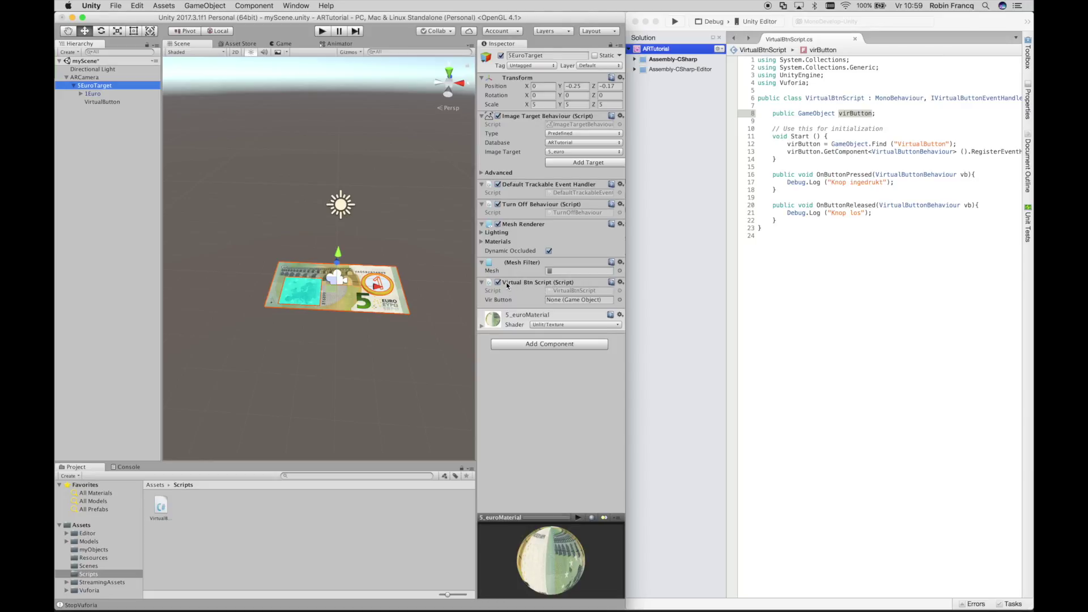
pyautogui.moveTo(770, 113); pyautogui.dragTo(892, 113)
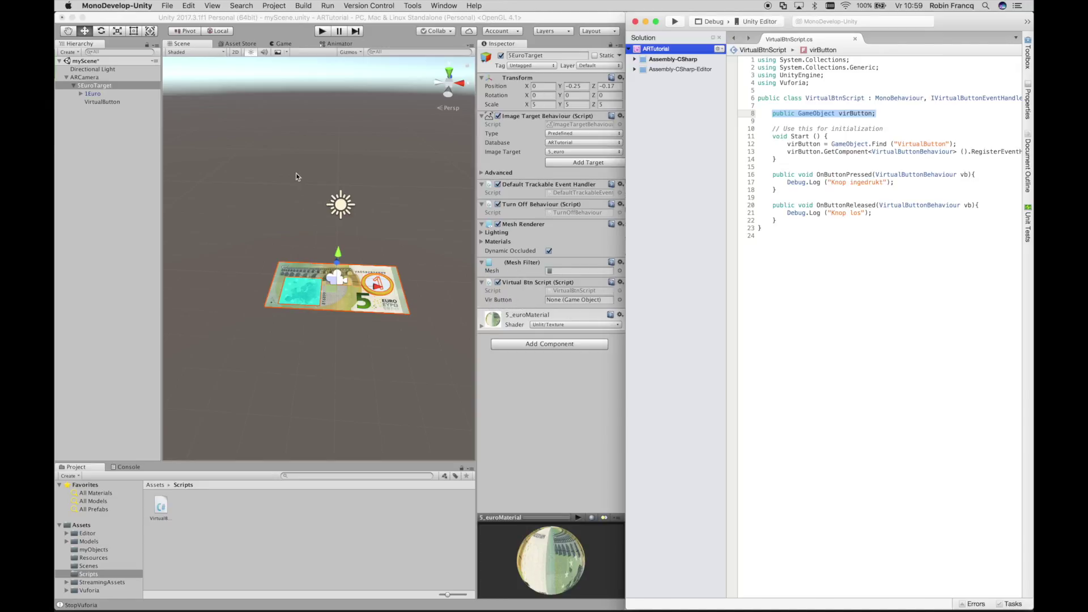
pyautogui.click(97, 102)
pyautogui.moveTo(96, 102); pyautogui.dragTo(552, 302)
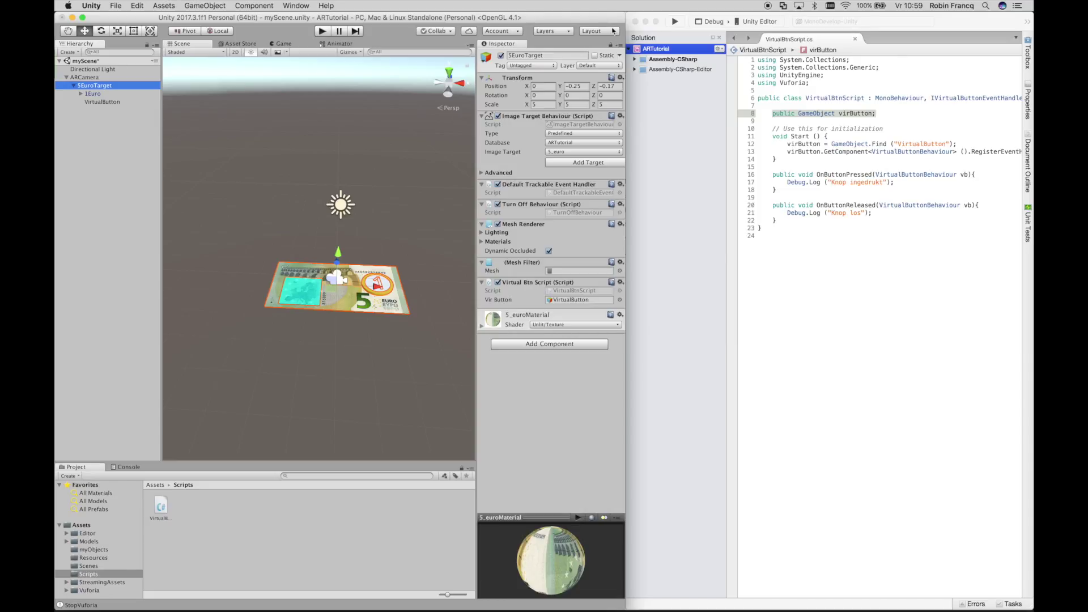
pyautogui.click(321, 33)
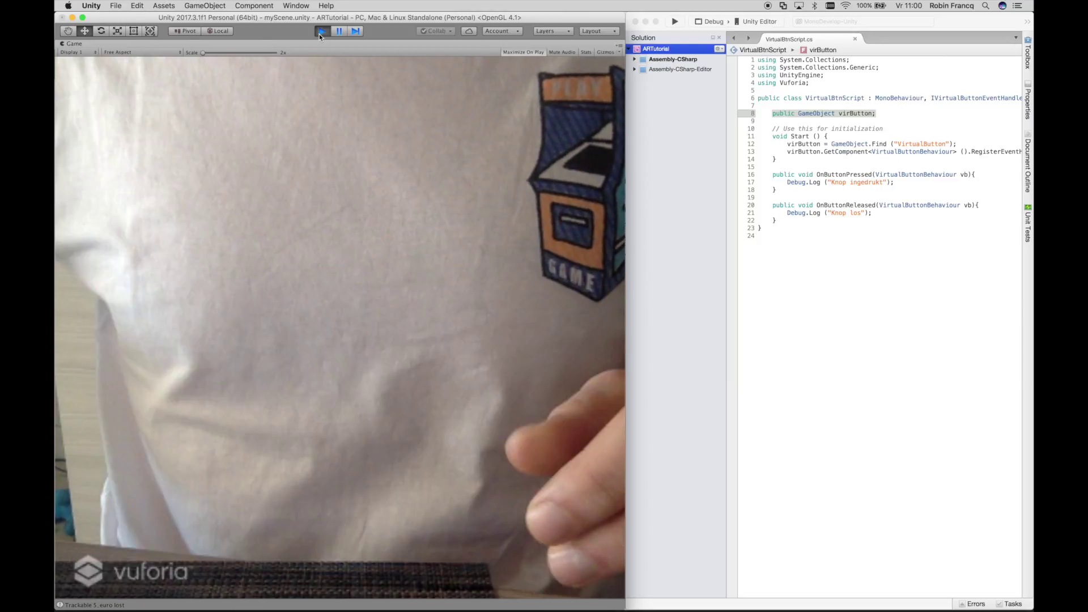
pyautogui.click(318, 34)
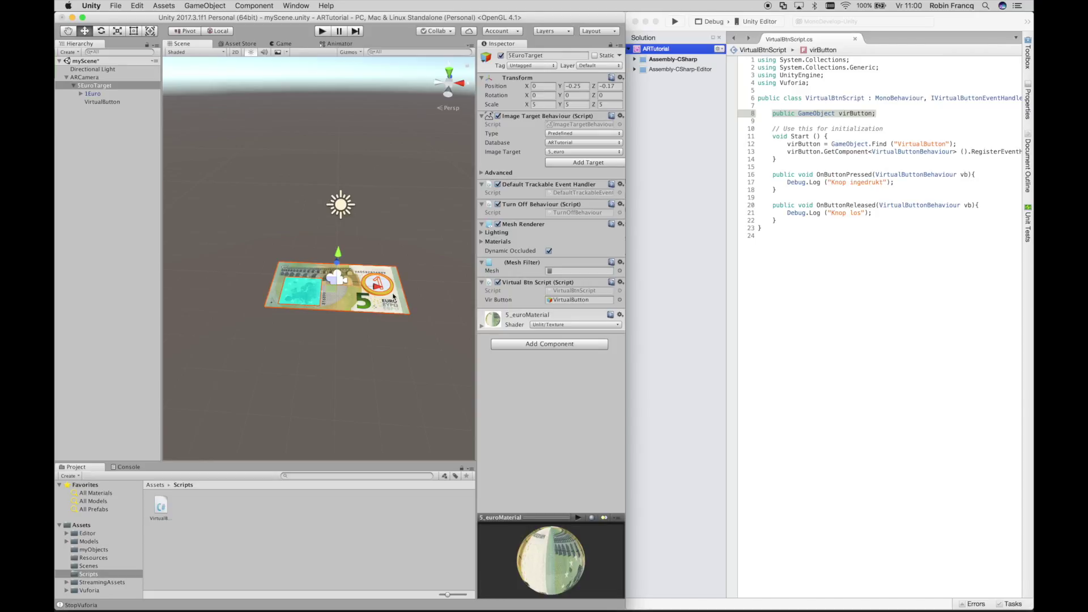
# Step: Select the 1Euro coin and open the Animation window from the Window menu
pyautogui.click(372, 338)
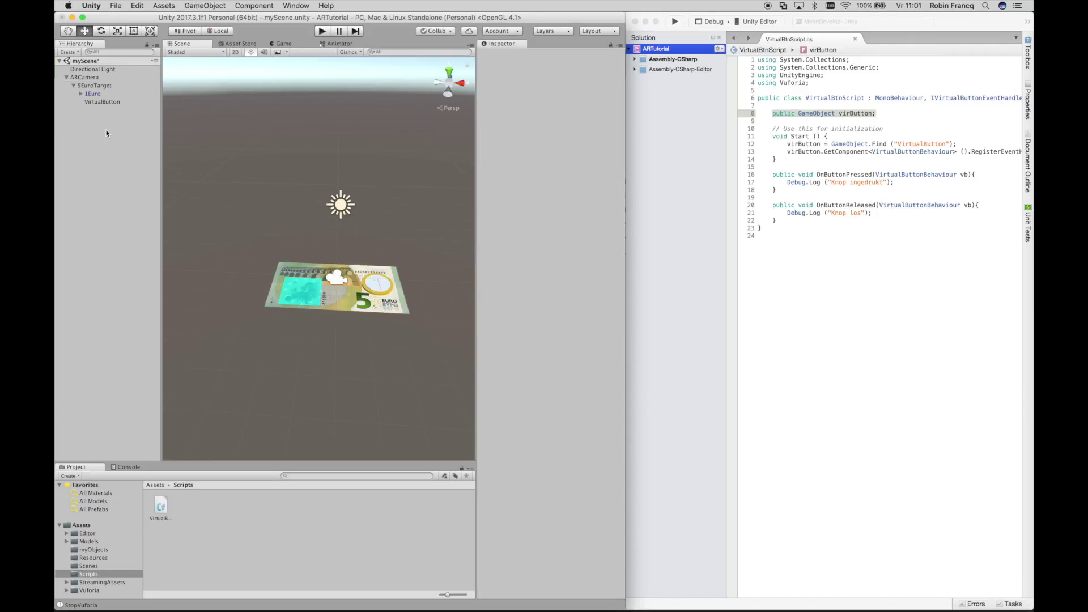
pyautogui.click(92, 95)
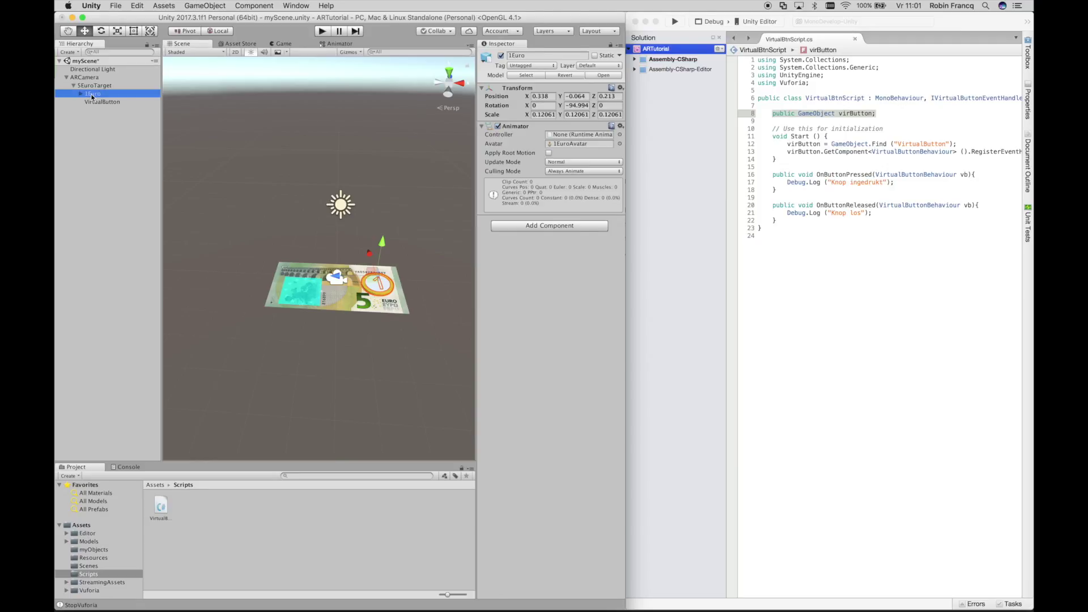
pyautogui.click(296, 6)
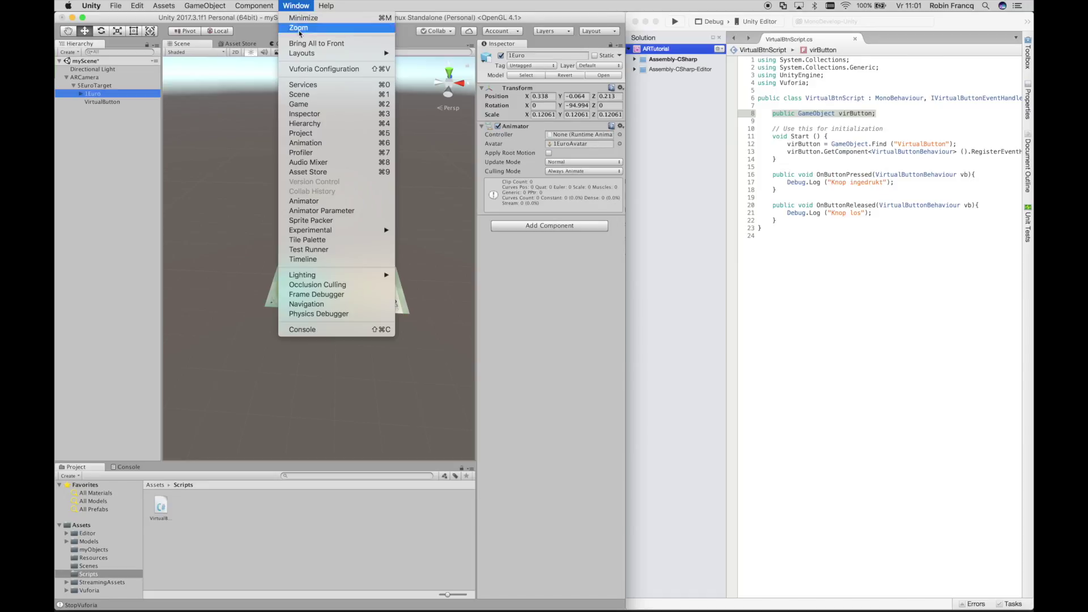
pyautogui.click(299, 144)
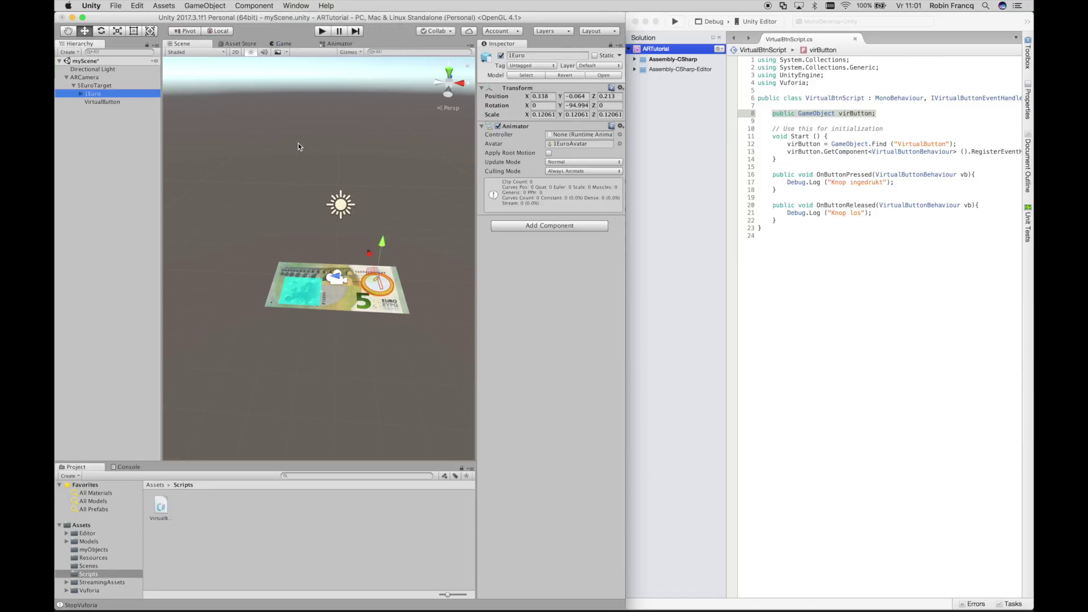
pyautogui.moveTo(379, 110); pyautogui.dragTo(380, 130)
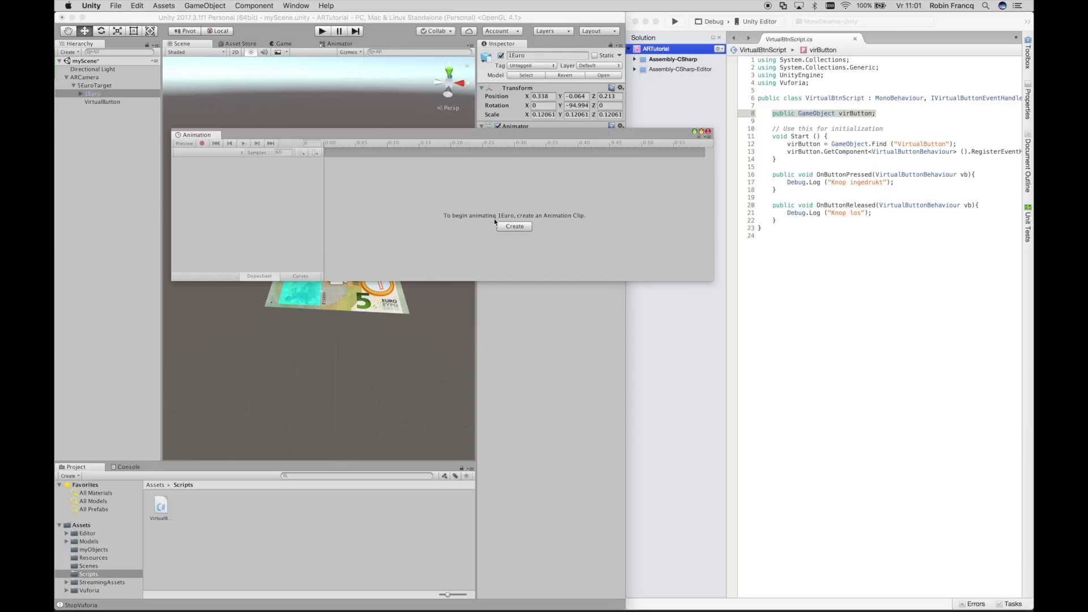
# Step: Create a new animation clip named MuntAnimatie saved in Assets, then show the Assets folder
pyautogui.click(522, 225)
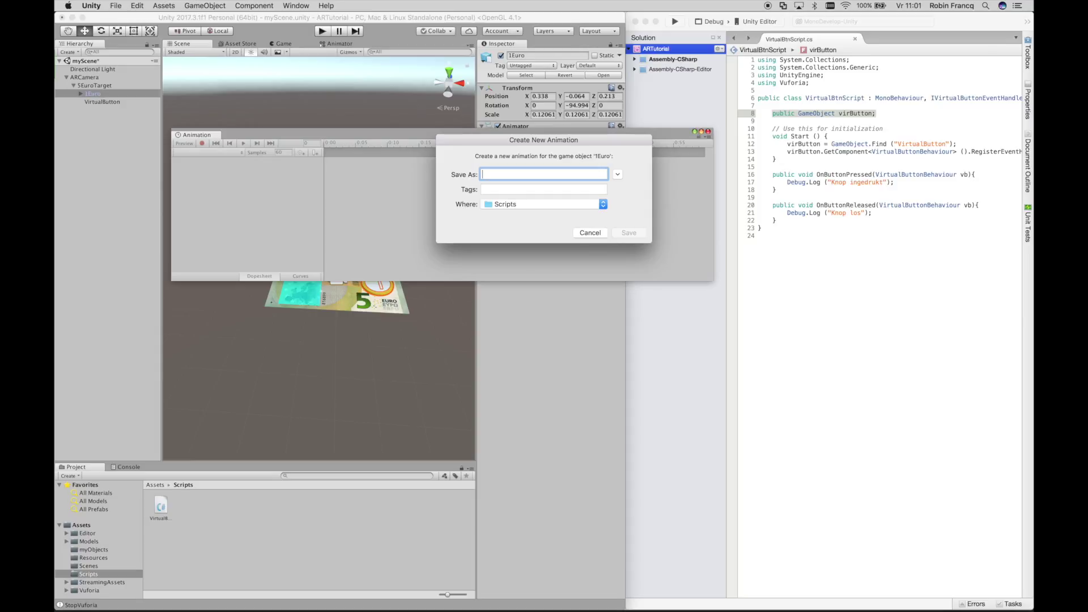
pyautogui.write('Munten')
pyautogui.press('BackSpace')
pyautogui.press('BackSpace')
pyautogui.write('Animat')
pyautogui.write('ie')
pyautogui.click(603, 205)
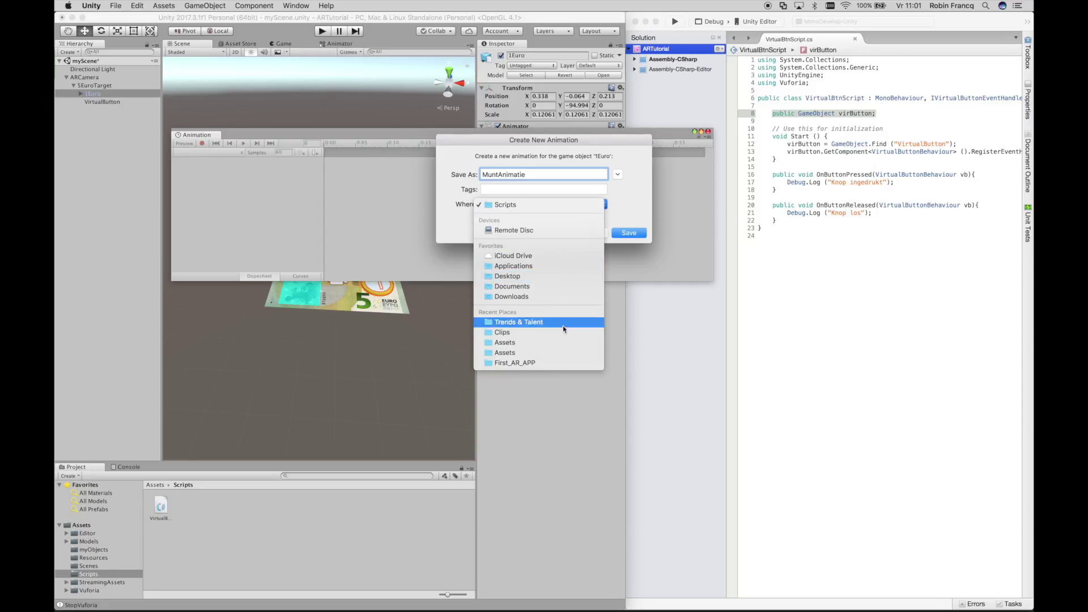
pyautogui.click(562, 342)
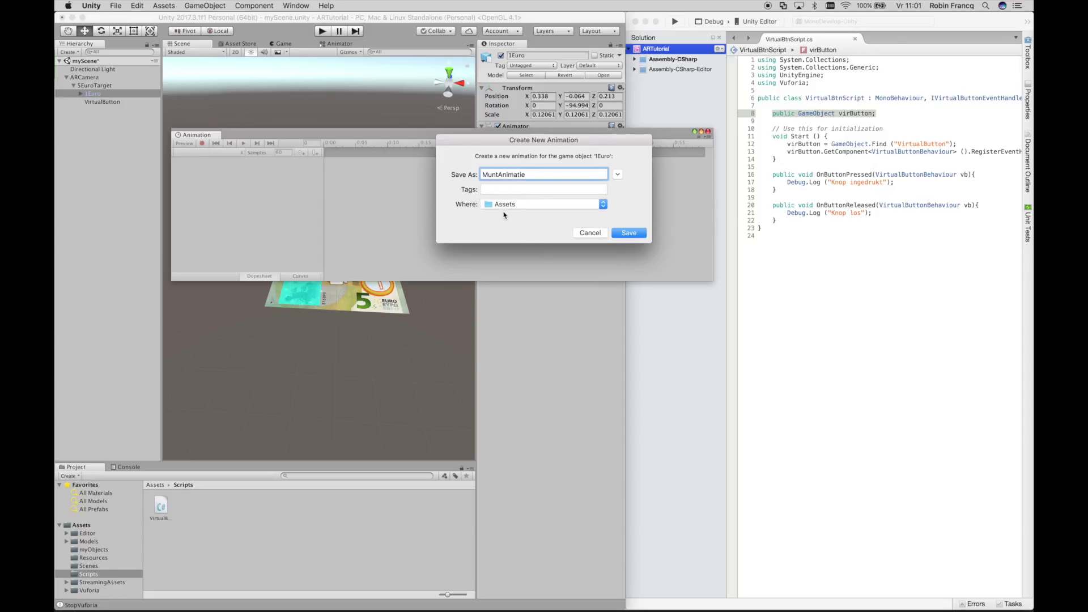
pyautogui.click(628, 233)
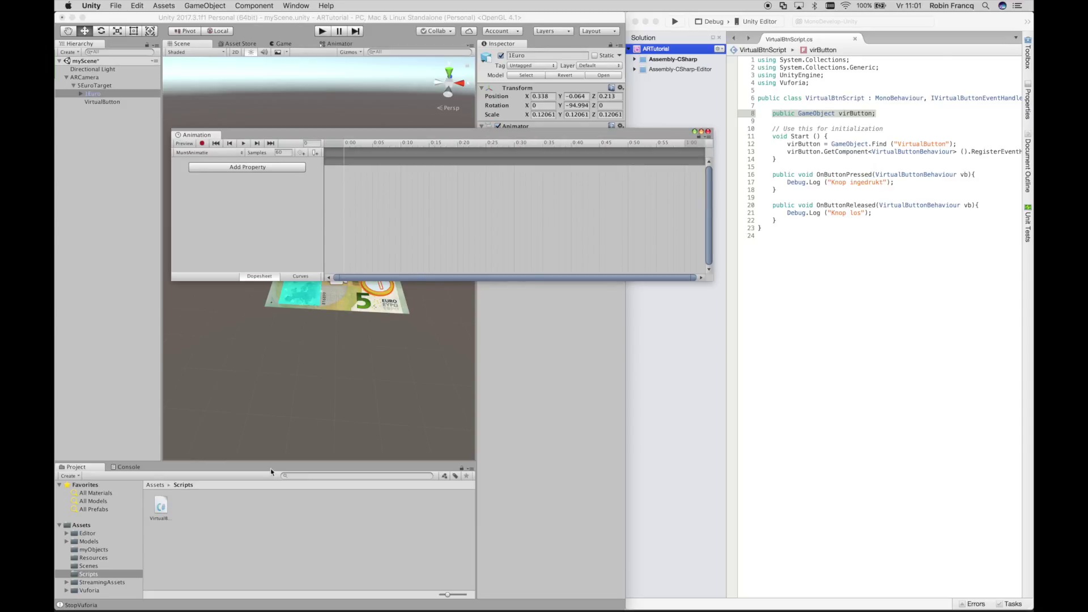
pyautogui.click(81, 525)
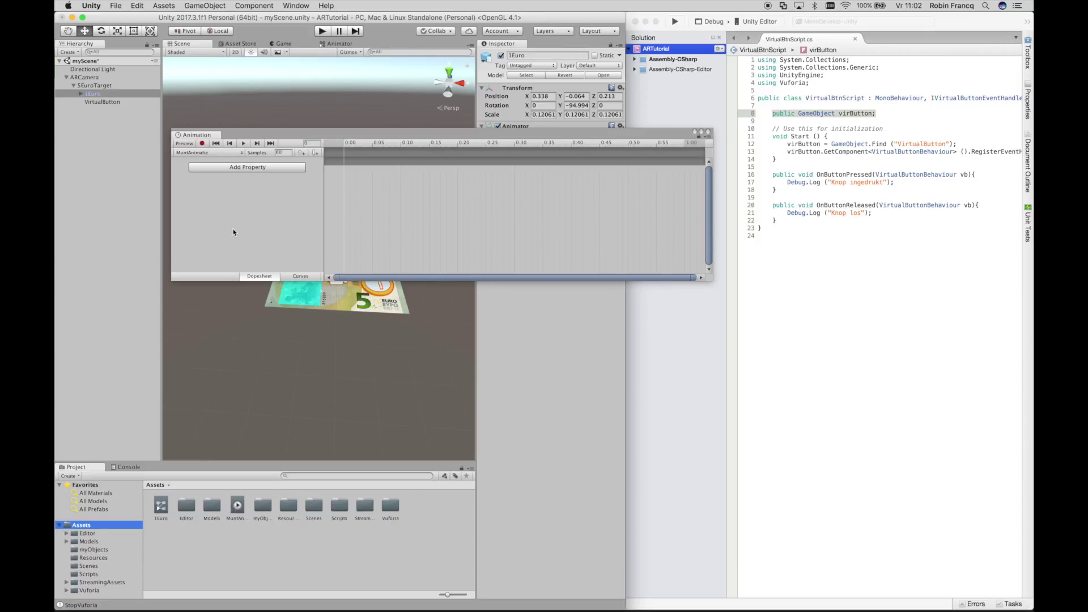
# Step: Inspect the MuntAnimatie clip and 1Euro controller, dock the Animation window bottom-left, and reselect 1Euro
pyautogui.moveTo(679, 135); pyautogui.dragTo(946, 109)
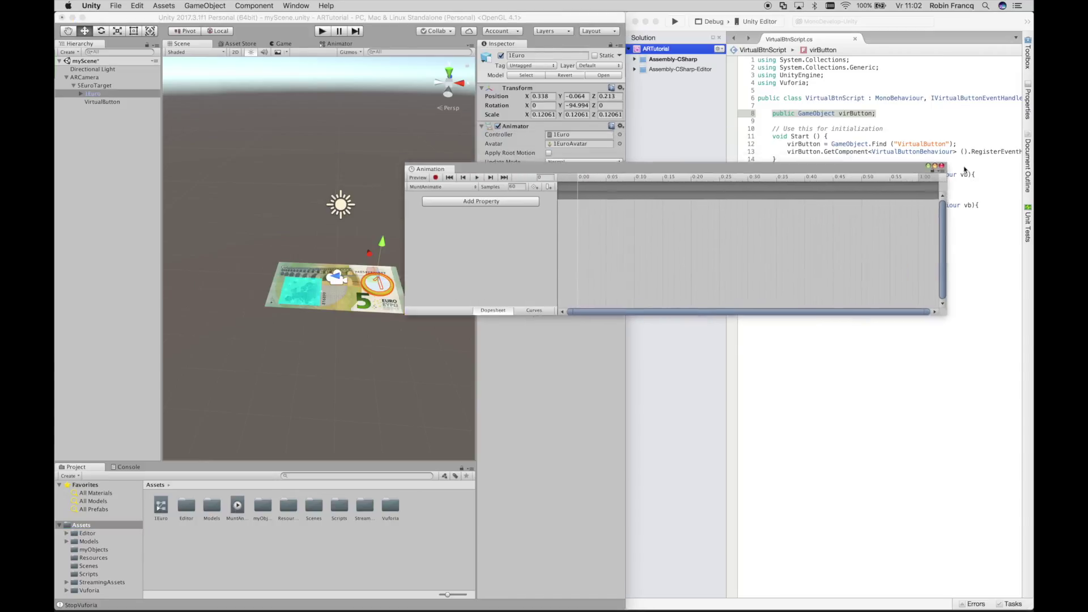
pyautogui.click(238, 511)
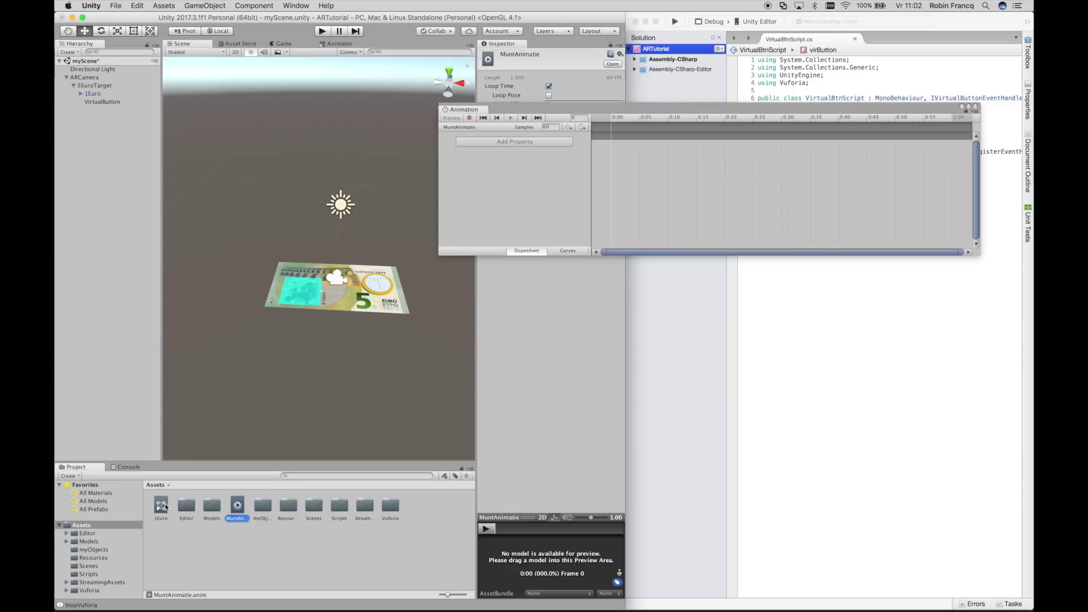
pyautogui.click(164, 506)
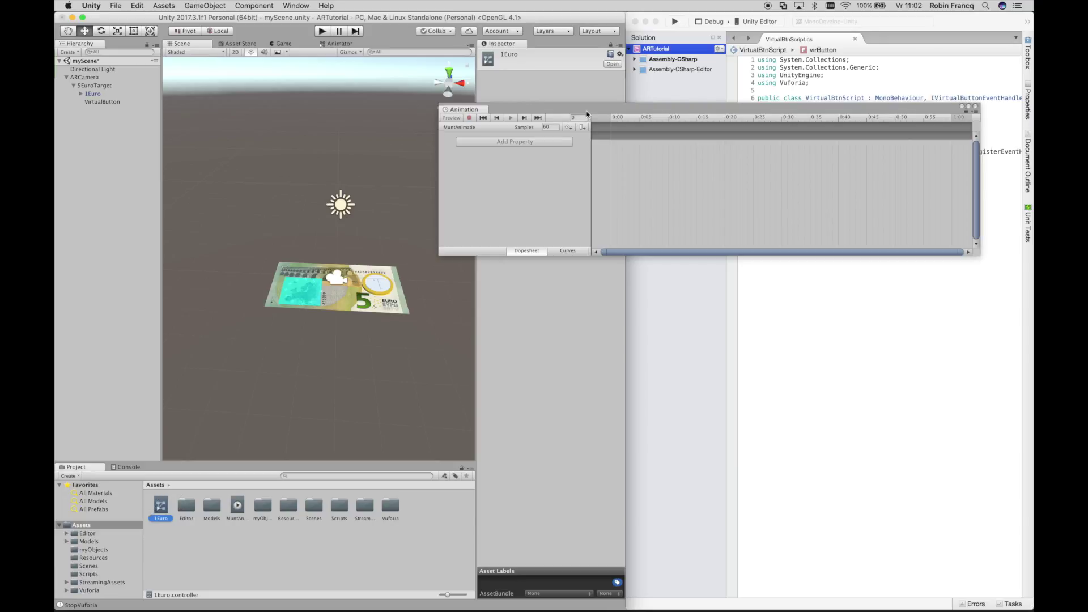
pyautogui.moveTo(587, 114); pyautogui.dragTo(252, 441)
pyautogui.click(375, 272)
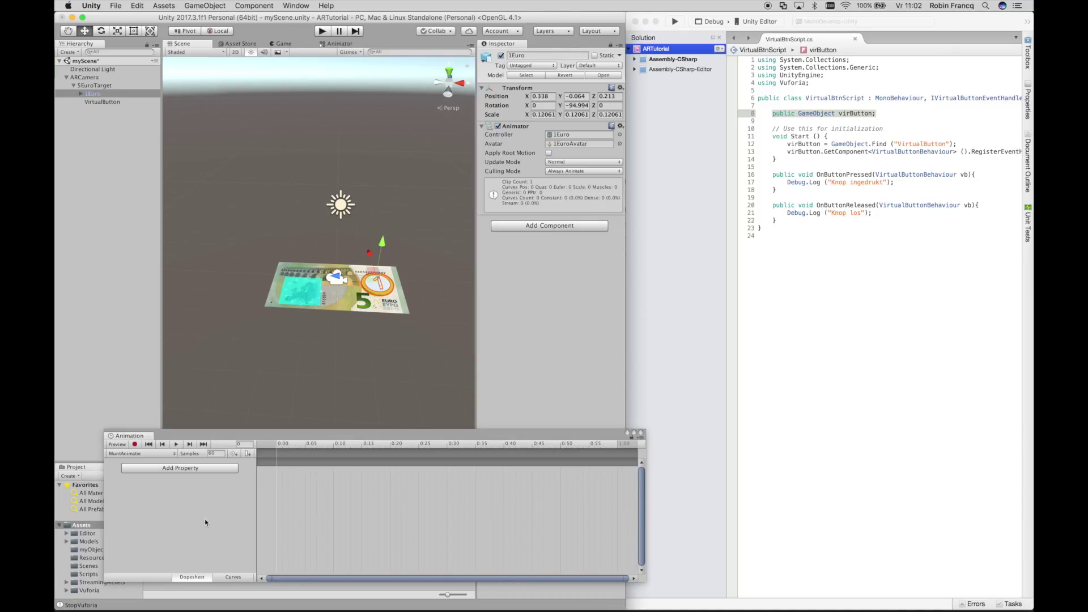
# Step: Add the 1Euro Transform Scale property to MuntAnimatie and delete its final keyframe, keeping only 0:00
pyautogui.click(192, 469)
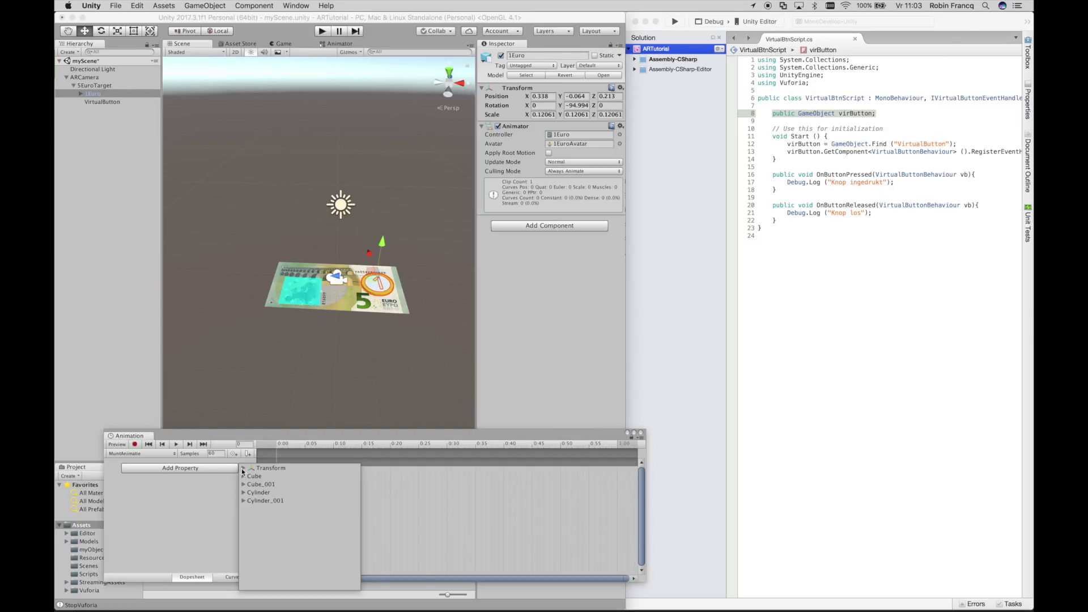
pyautogui.click(243, 469)
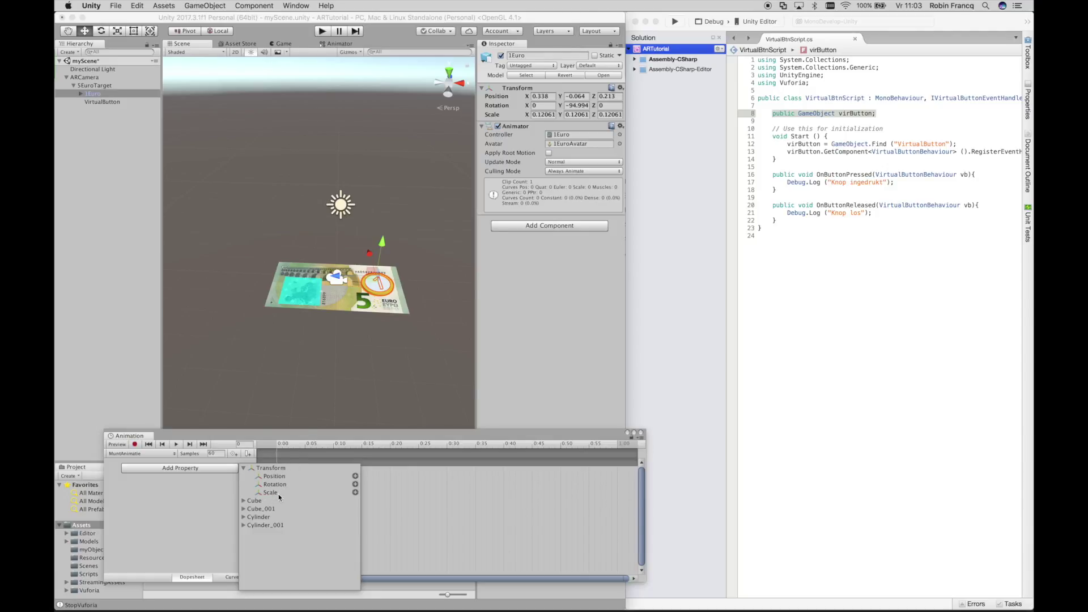
pyautogui.click(356, 493)
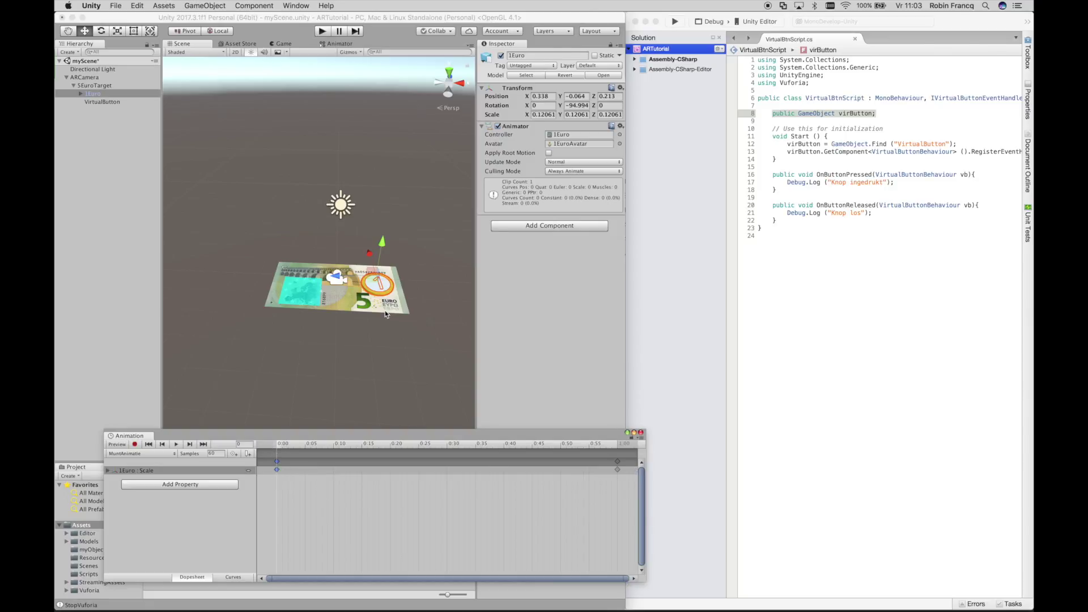
pyautogui.click(280, 443)
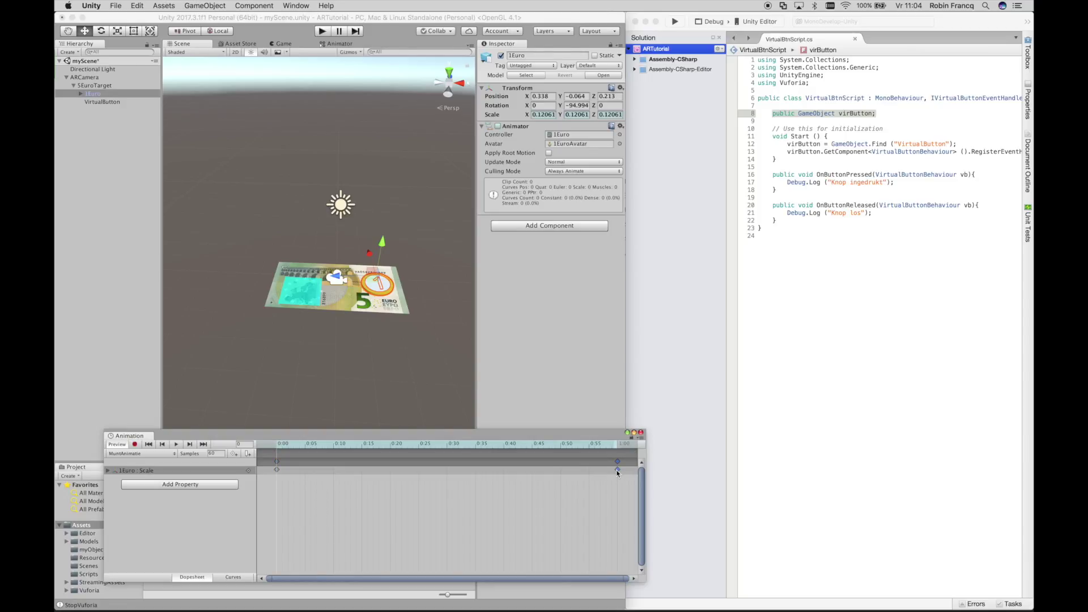
pyautogui.rightClick(617, 470)
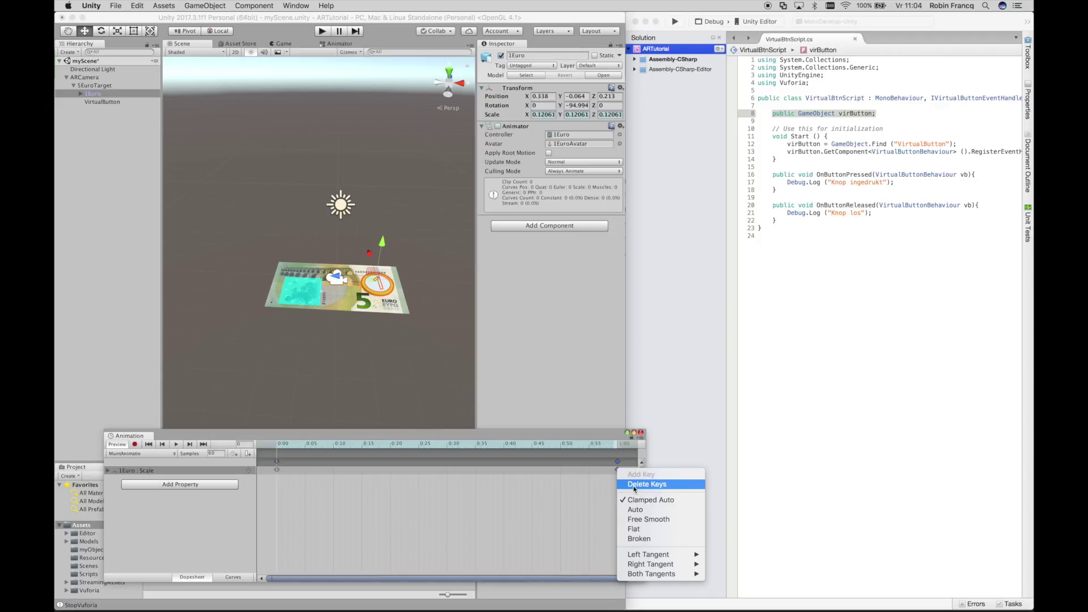
pyautogui.click(633, 485)
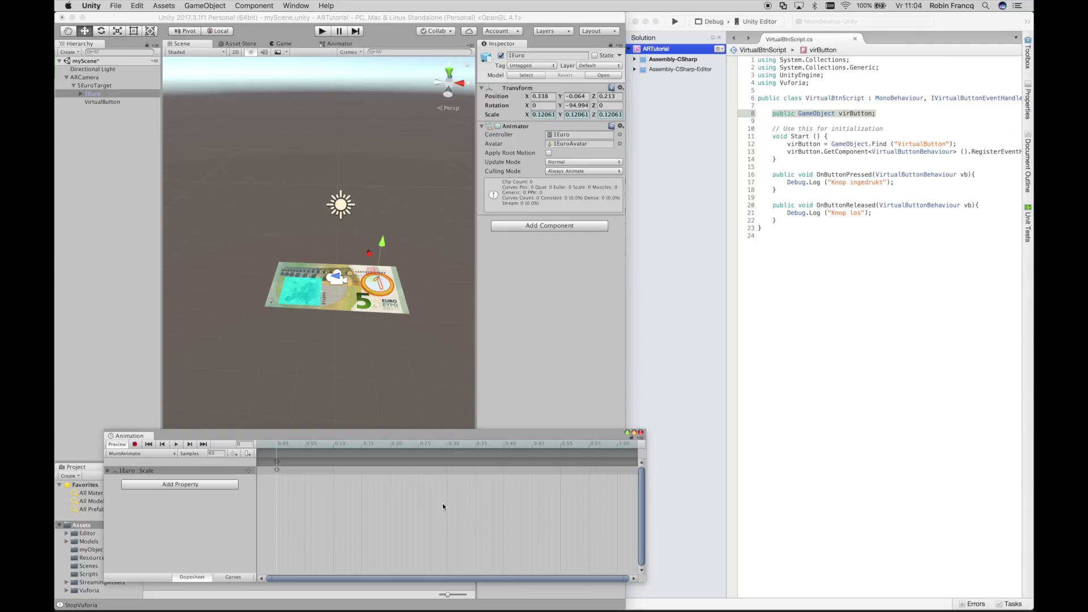
# Step: Zoom out the timeline, put the playhead at 1:30 and turn on keyframe recording
pyautogui.scroll(-1, 443, 506)
pyautogui.scroll(-1, 443, 507)
pyautogui.scroll(-1, 443, 506)
pyautogui.scroll(-1, 443, 506)
pyautogui.scroll(-1, 443, 506)
pyautogui.scroll(-1, 443, 507)
pyautogui.scroll(-1, 443, 506)
pyautogui.scroll(-1, 443, 507)
pyautogui.scroll(-2, 443, 507)
pyautogui.scroll(-2, 443, 506)
pyautogui.scroll(-2, 443, 506)
pyautogui.scroll(-2, 519, 460)
pyautogui.click(399, 448)
pyautogui.click(134, 446)
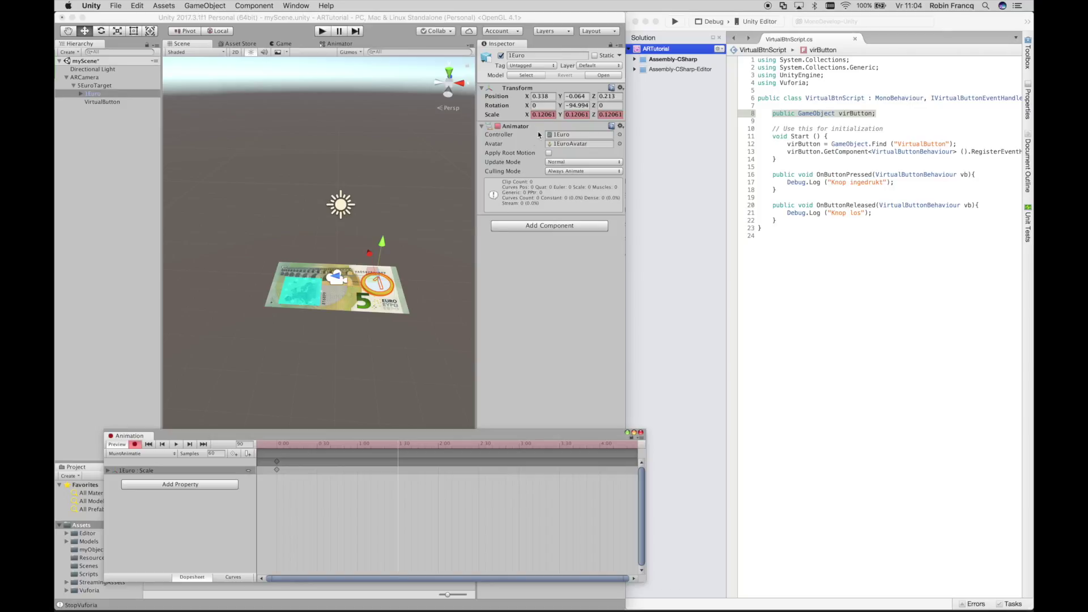
# Step: At 1:30, set the coin's X and Z scale to 0.3
pyautogui.click(527, 116)
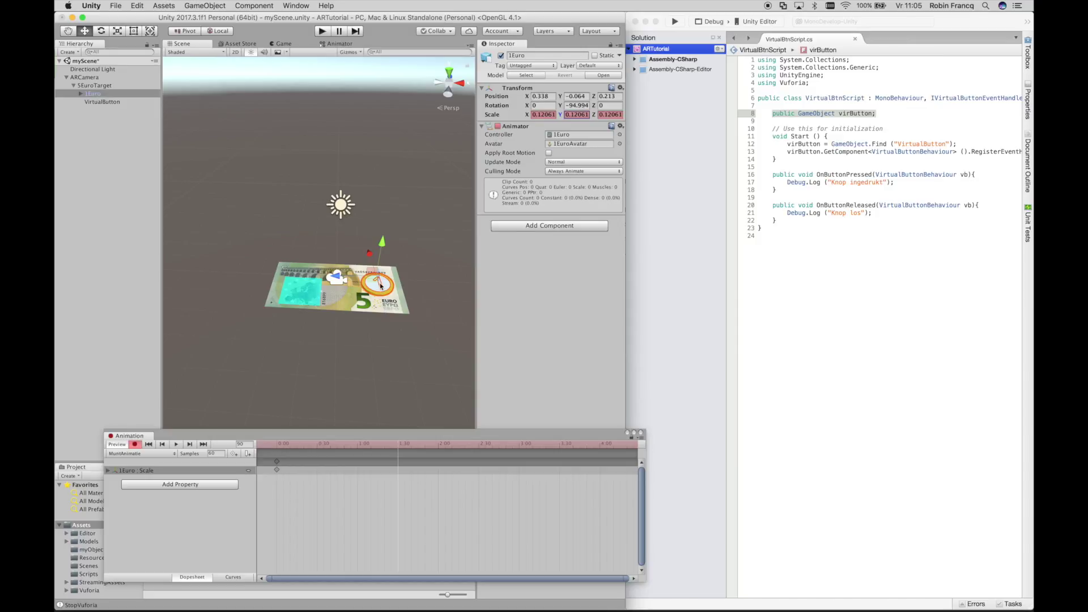
pyautogui.click(542, 114)
pyautogui.write('0.0.3')
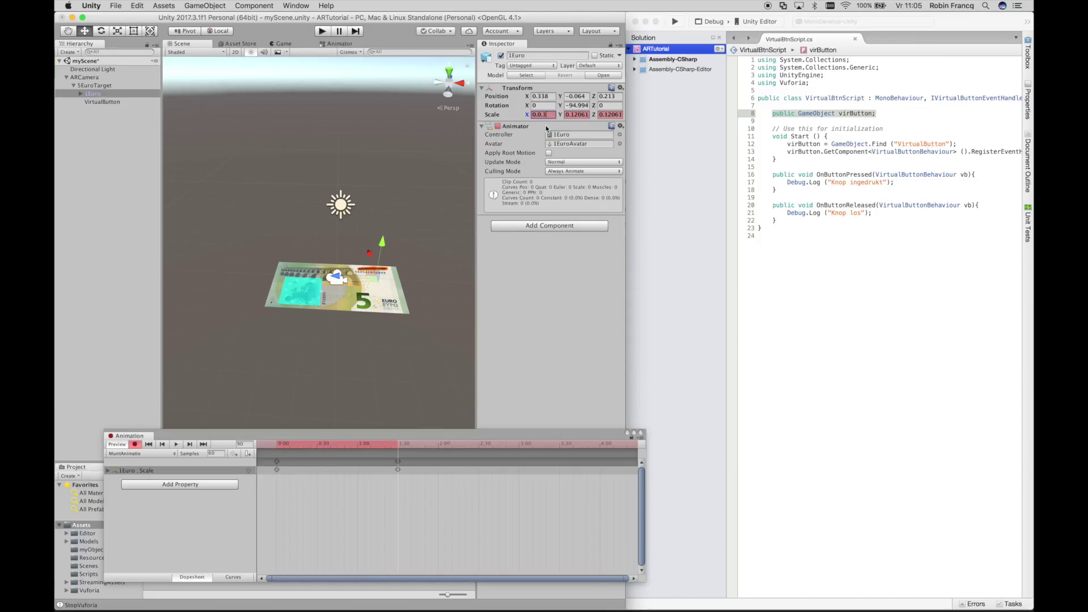
pyautogui.press('BackSpace')
pyautogui.write('3')
pyautogui.click(611, 115)
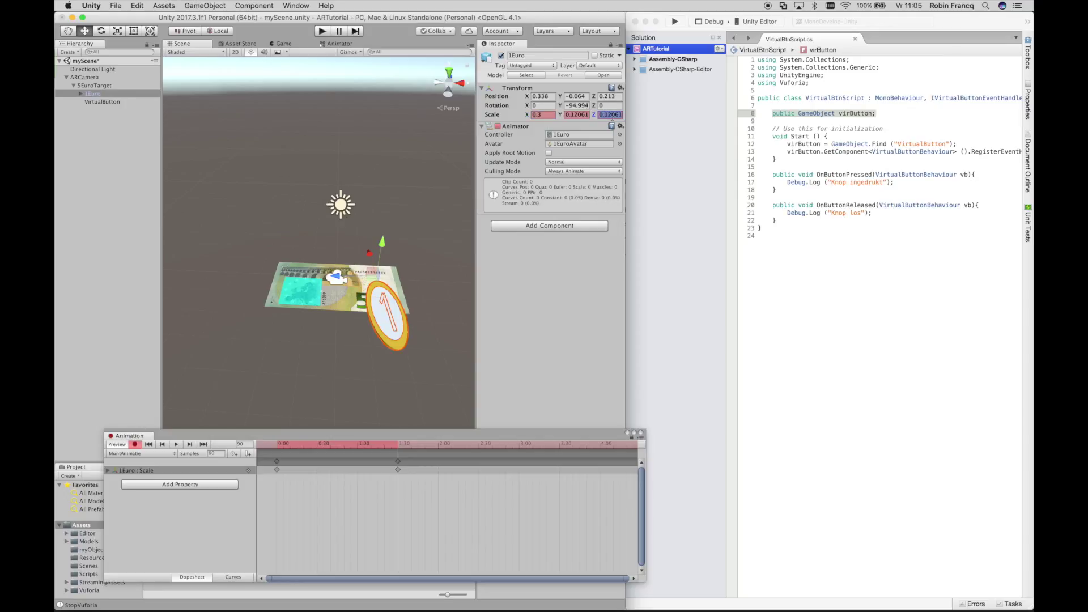
pyautogui.write('0.3')
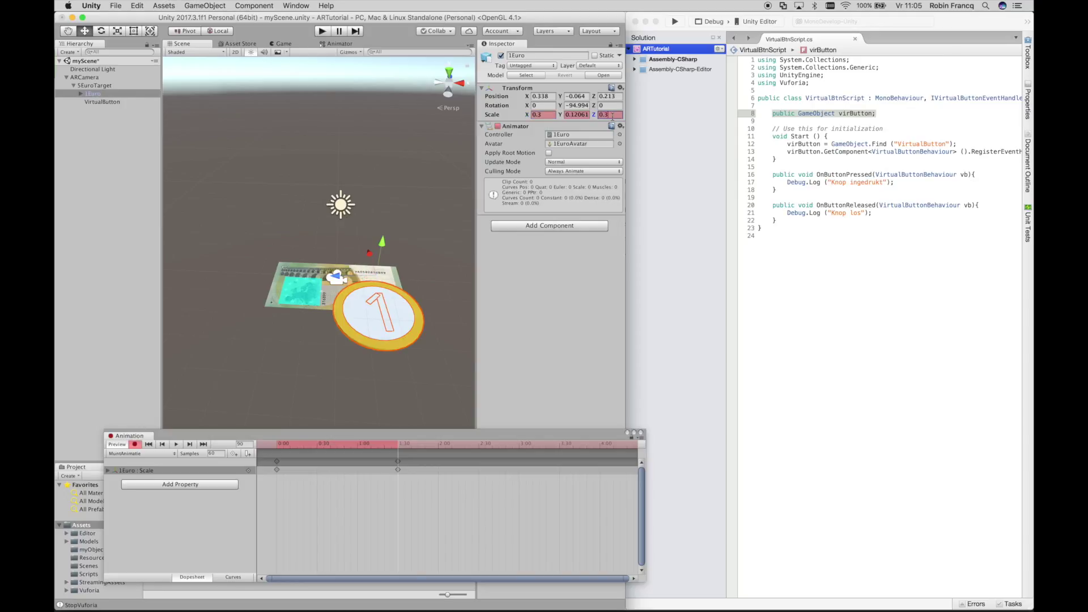
pyautogui.press('Return')
# Step: At 3:00, set the coin's X and Z scale back to 0.12
pyautogui.click(519, 447)
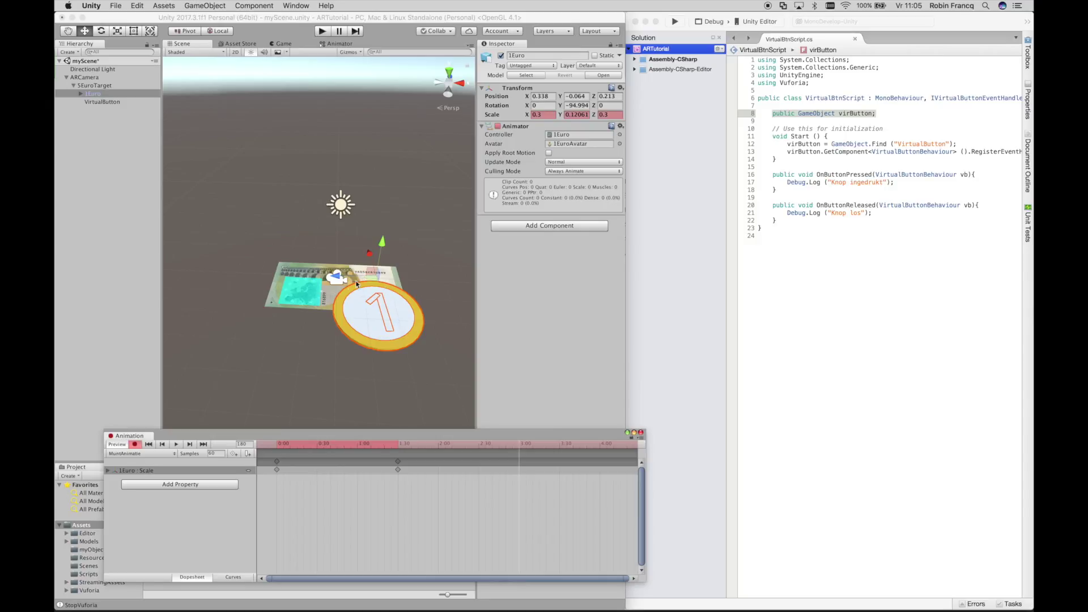
pyautogui.click(543, 116)
pyautogui.write('0.12')
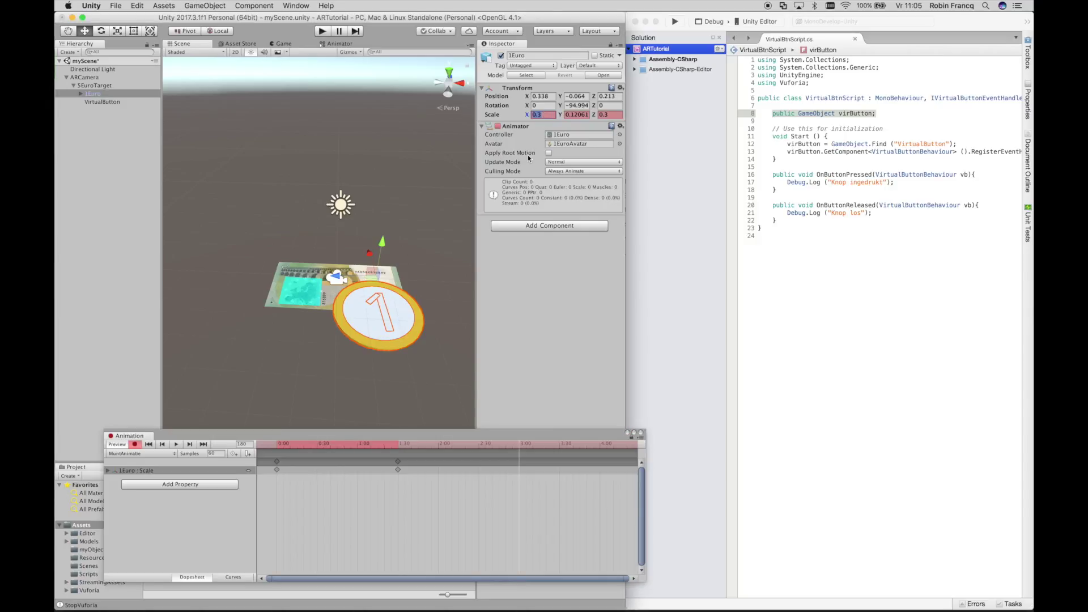
pyautogui.press('Return')
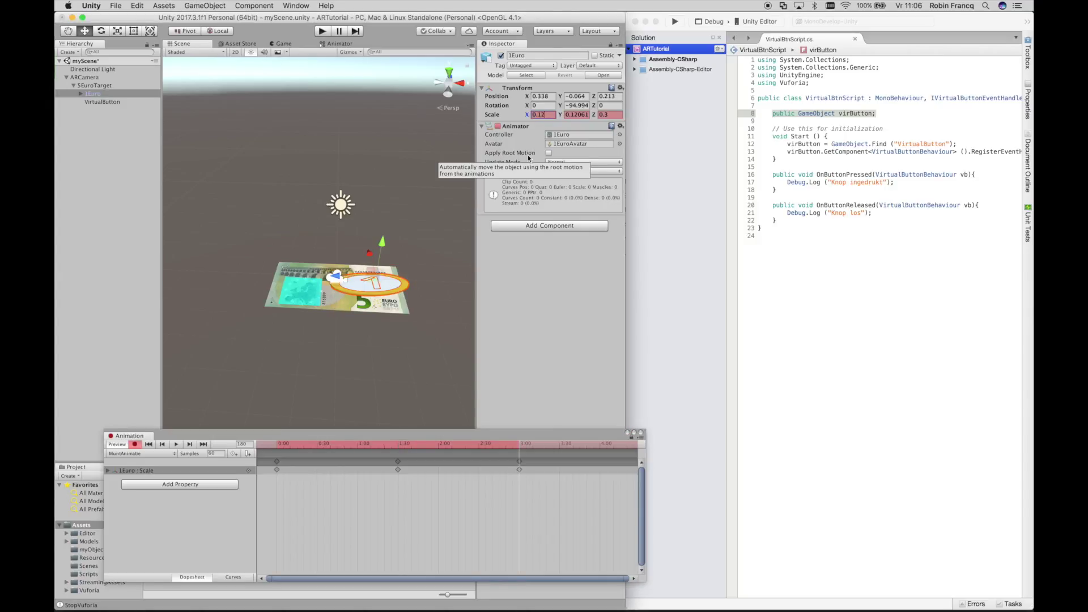
pyautogui.click(607, 114)
pyautogui.write('0.12')
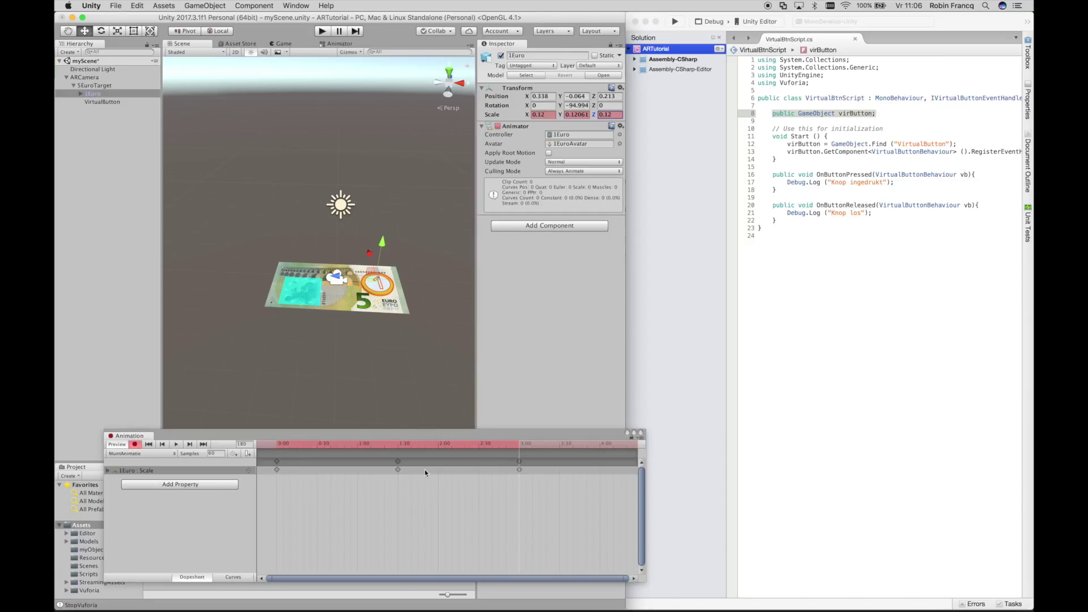
# Step: Stop recording, preview the MuntAnimatie grow-and-shrink animation, and close the Animation window
pyautogui.click(135, 445)
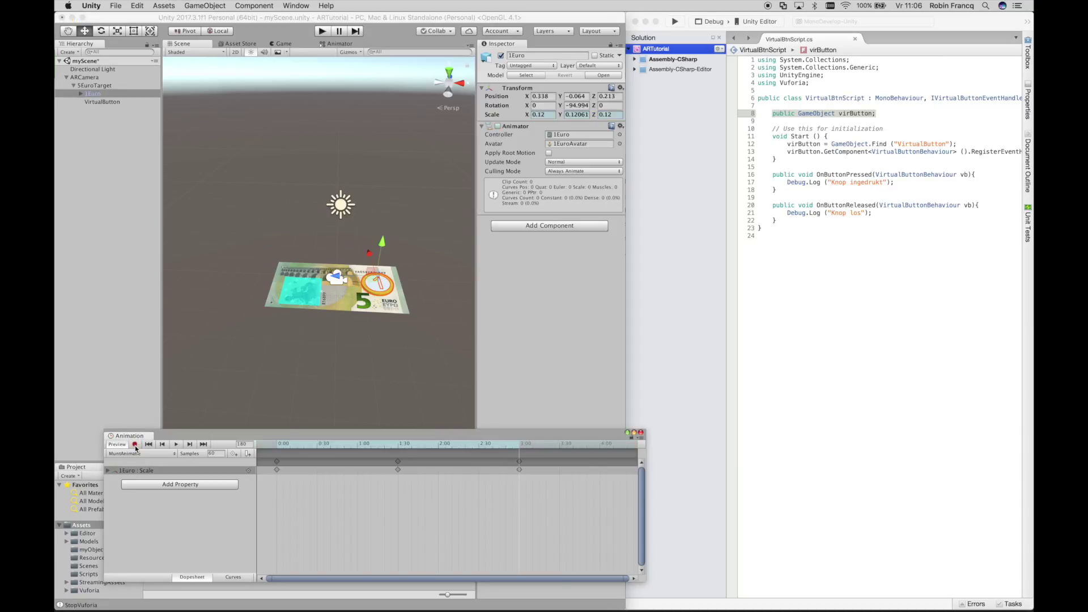
pyautogui.click(176, 445)
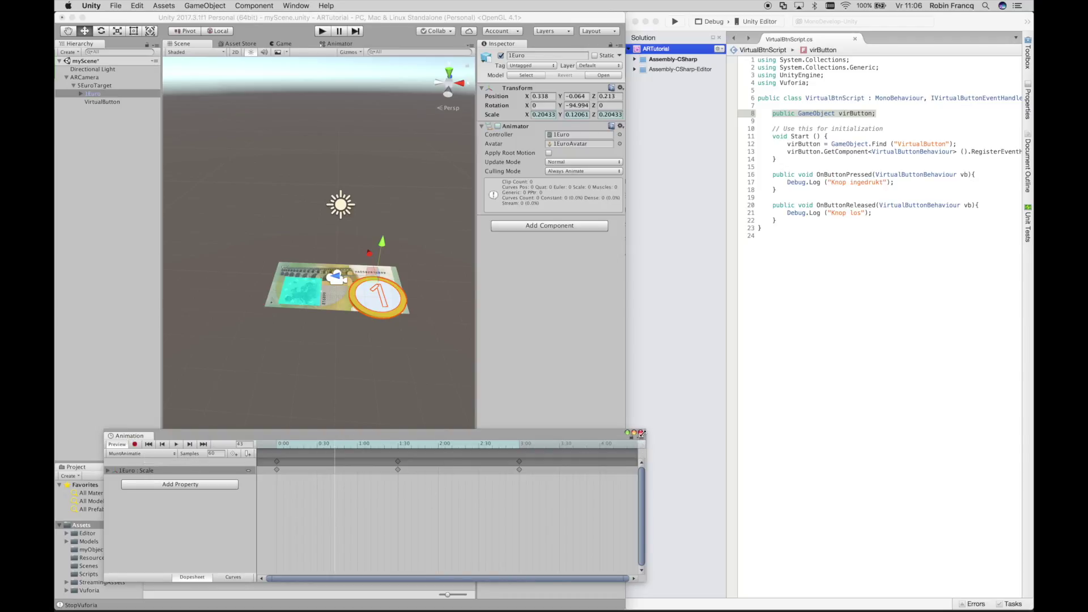
pyautogui.click(640, 433)
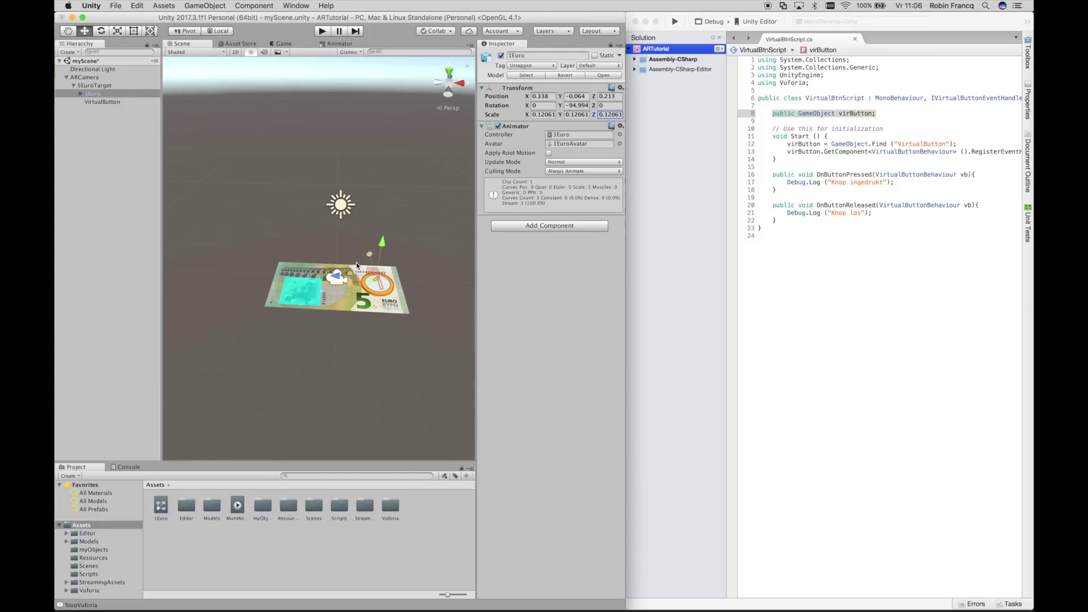
pyautogui.click(95, 94)
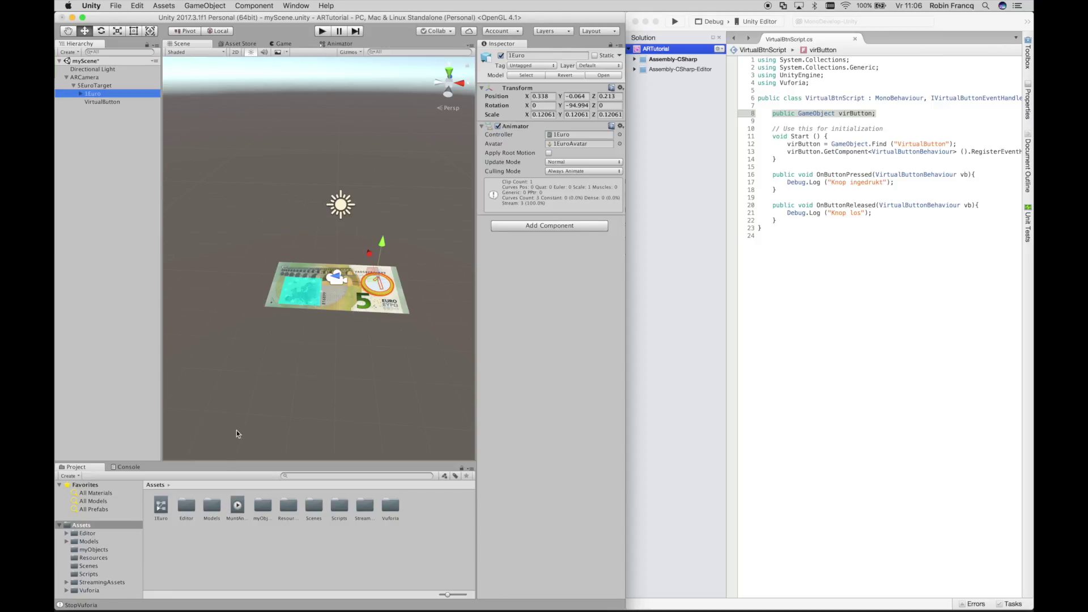
pyautogui.click(237, 509)
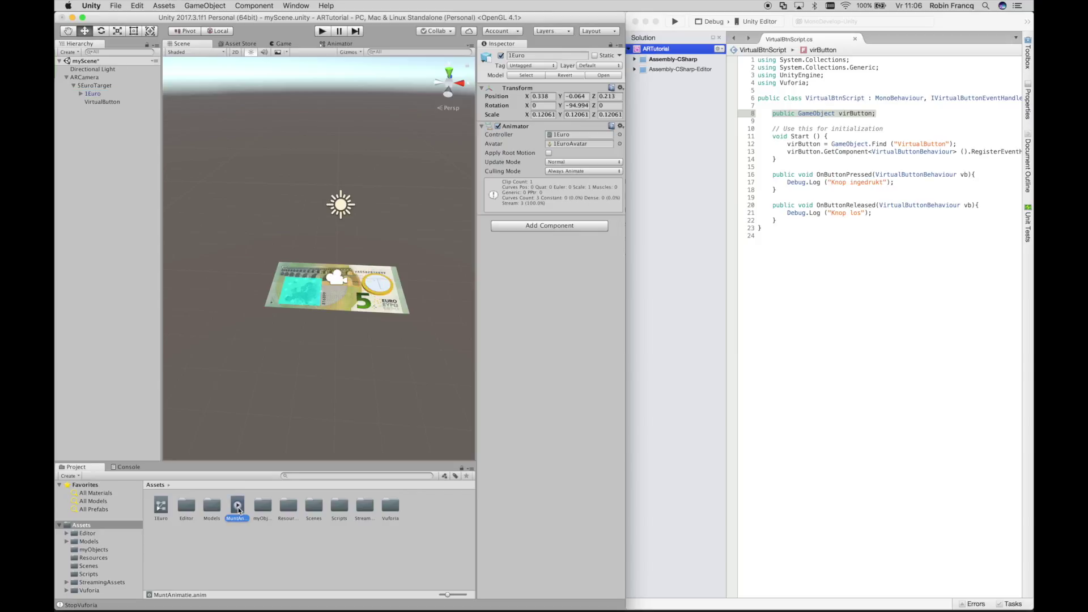
pyautogui.click(163, 508)
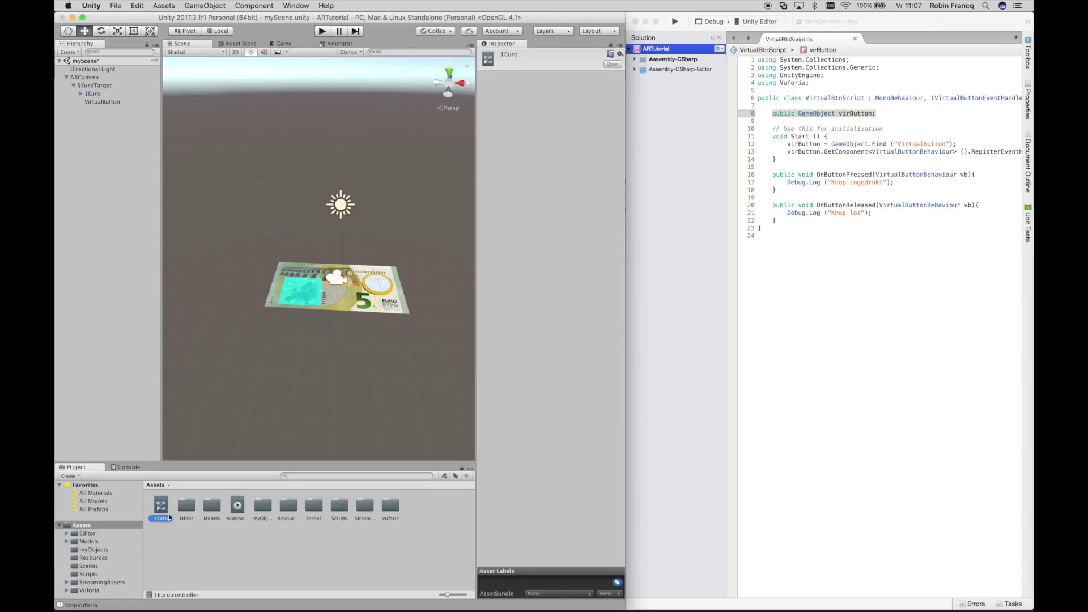
pyautogui.click(95, 95)
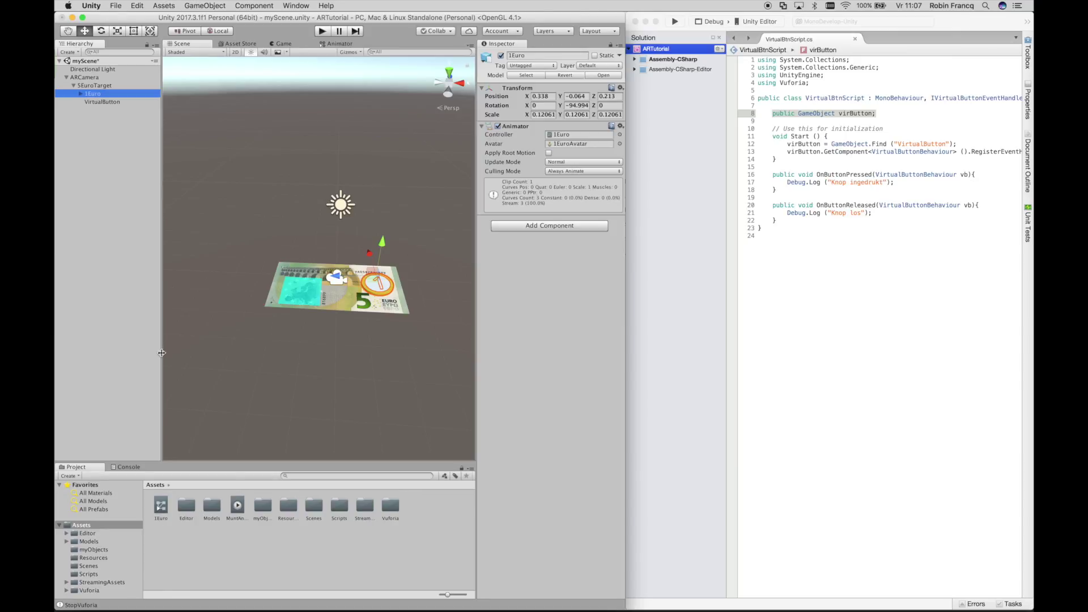
pyautogui.click(94, 94)
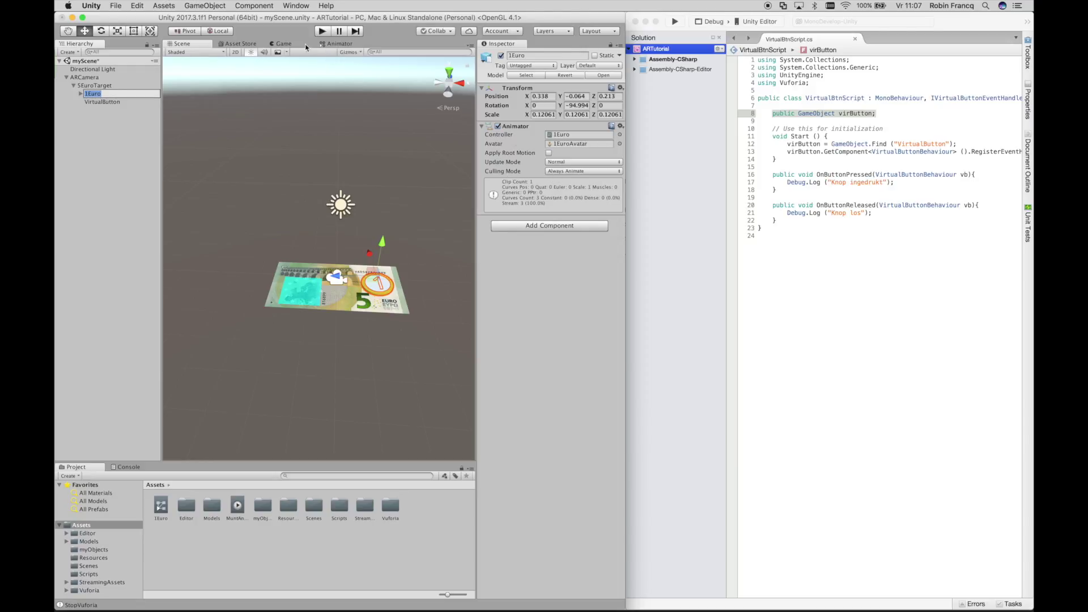
# Step: Open the 1Euro controller graph, check Entry's default transition, and place MuntAnimatie directly below Entry
pyautogui.click(336, 44)
pyautogui.scroll(-3, 403, 98)
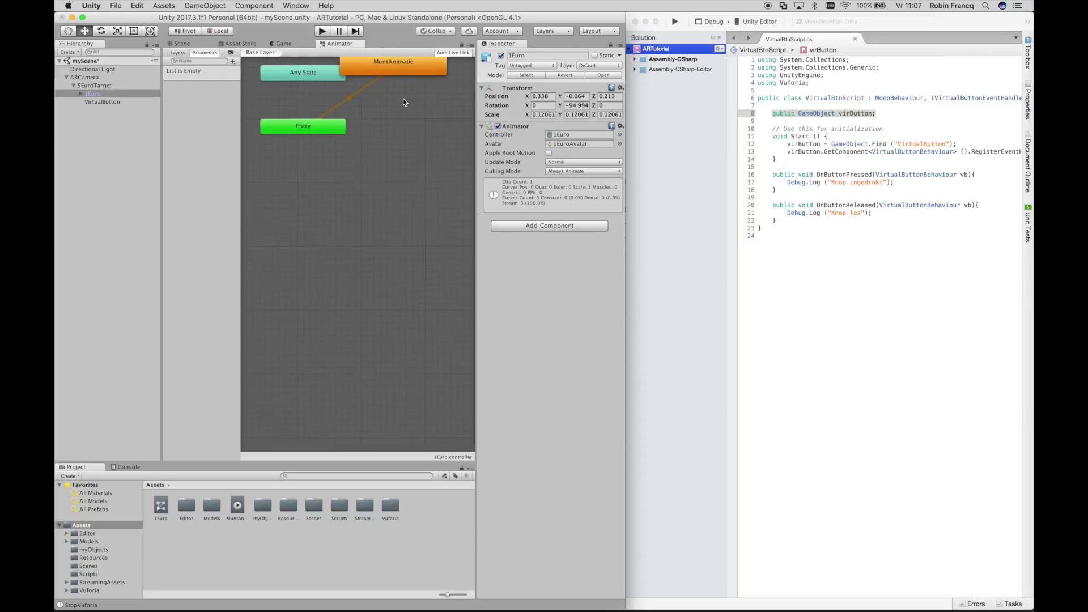
pyautogui.moveTo(410, 80); pyautogui.dragTo(434, 109)
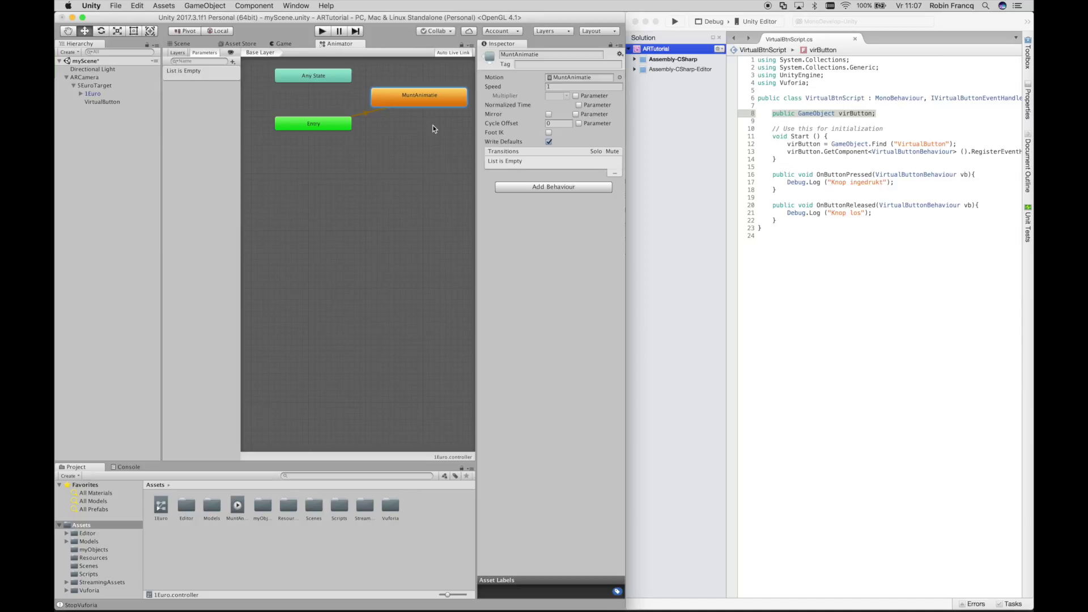
pyautogui.click(342, 128)
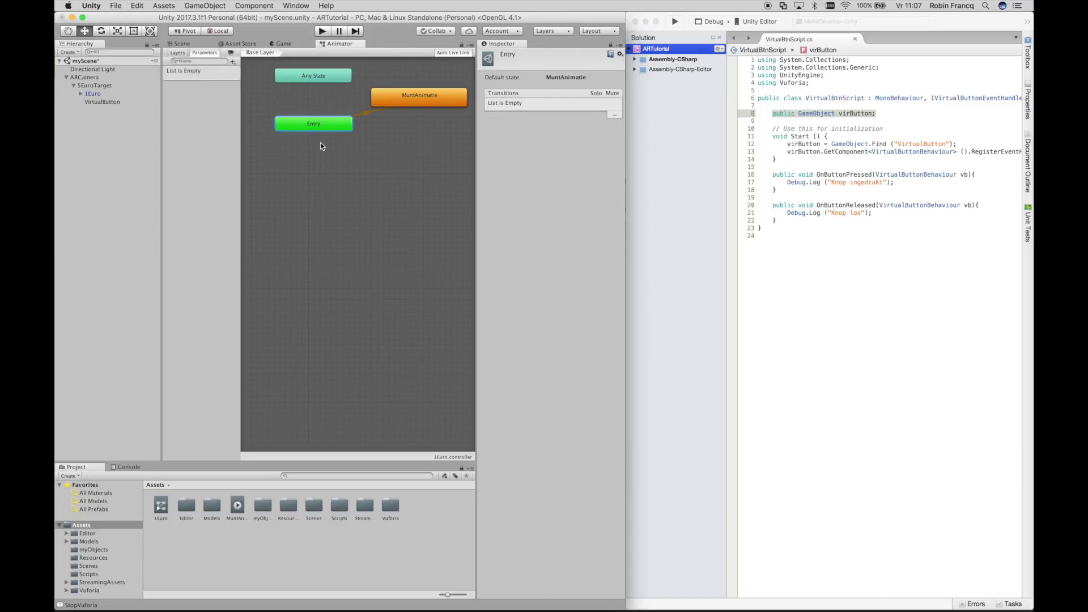
pyautogui.click(366, 113)
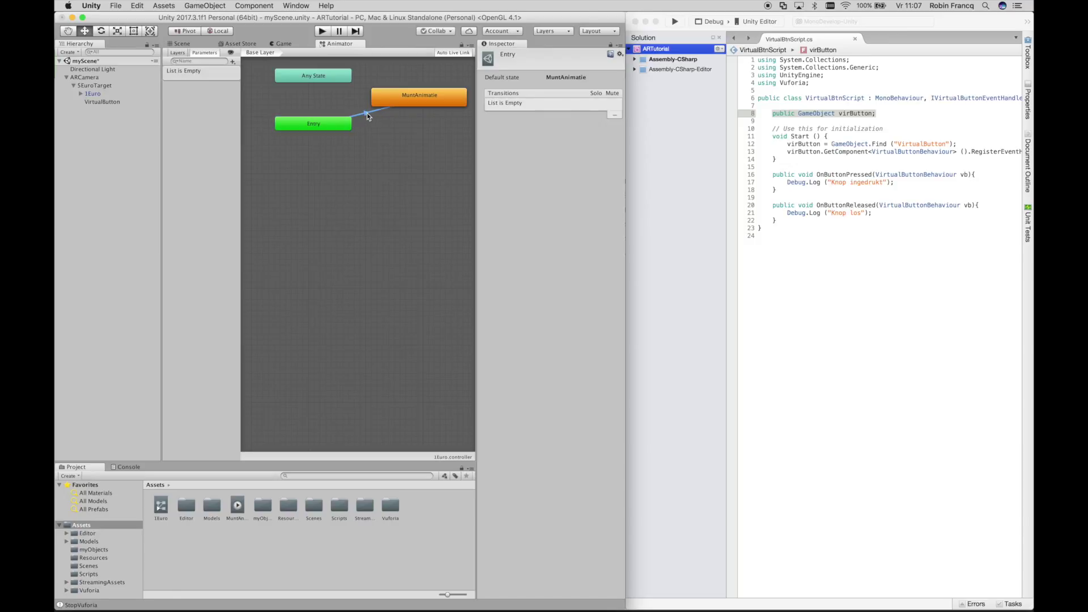
pyautogui.click(398, 104)
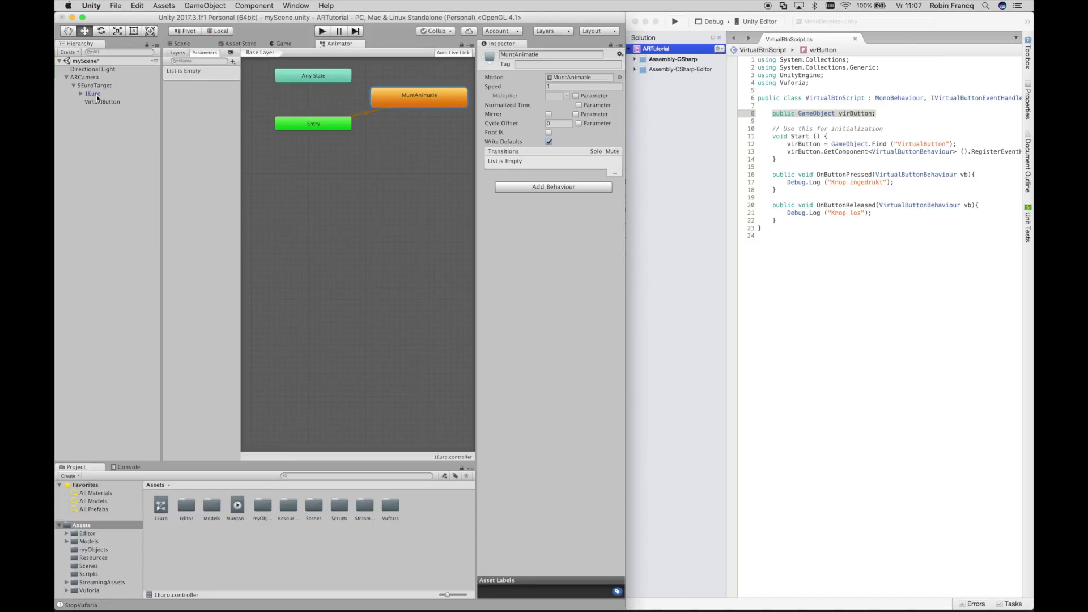
pyautogui.click(333, 128)
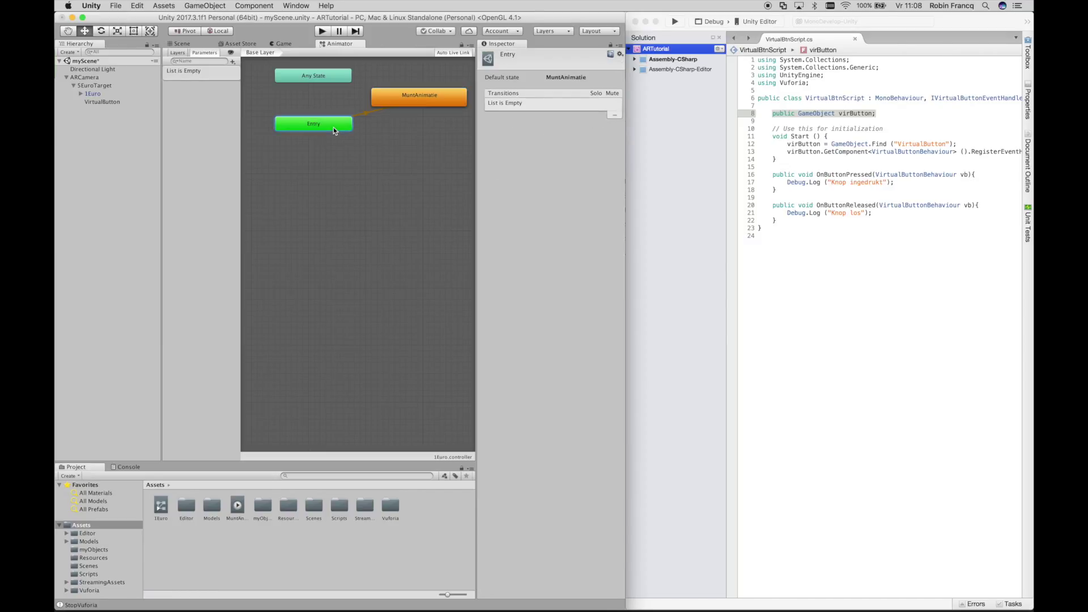
pyautogui.click(441, 106)
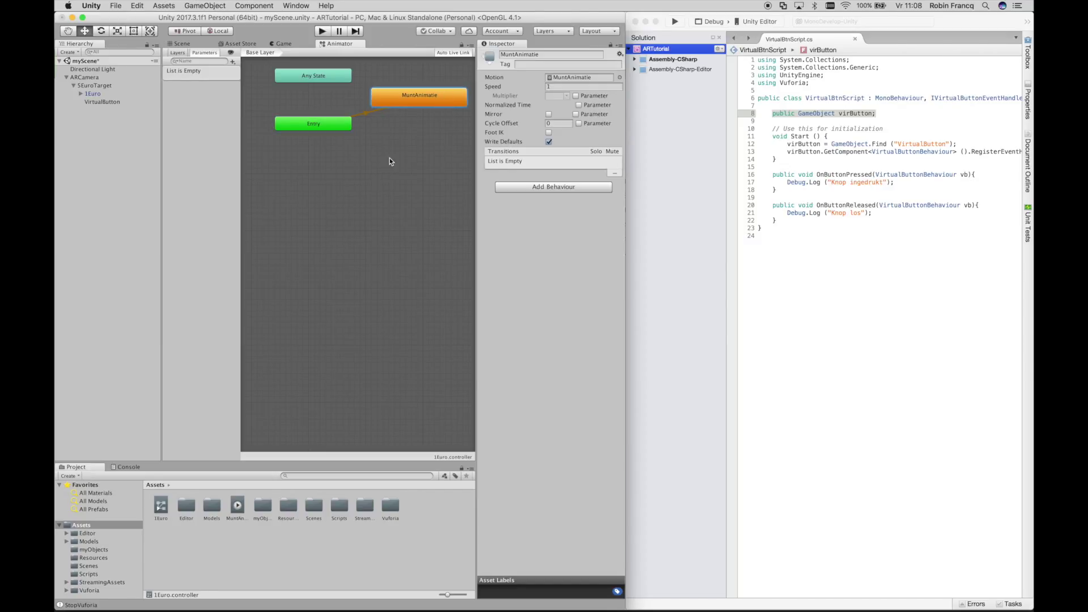
pyautogui.moveTo(428, 102)
pyautogui.mouseDown()
pyautogui.moveTo(319, 215)
pyautogui.moveTo(314, 192)
pyautogui.mouseUp()
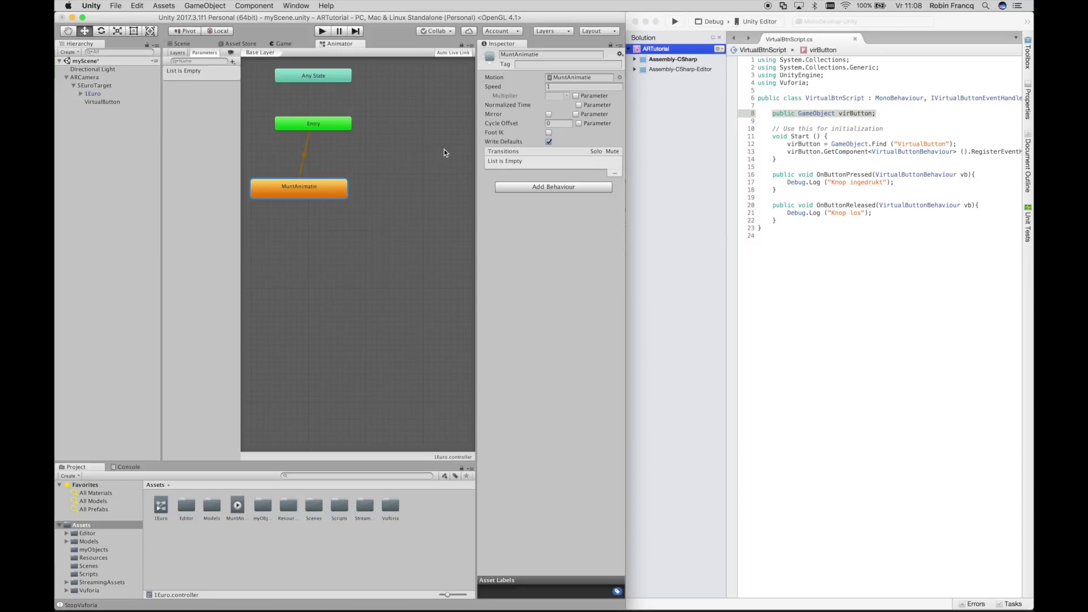
# Step: Create an empty Animator state beside Entry and name it 'none'
pyautogui.rightClick(379, 164)
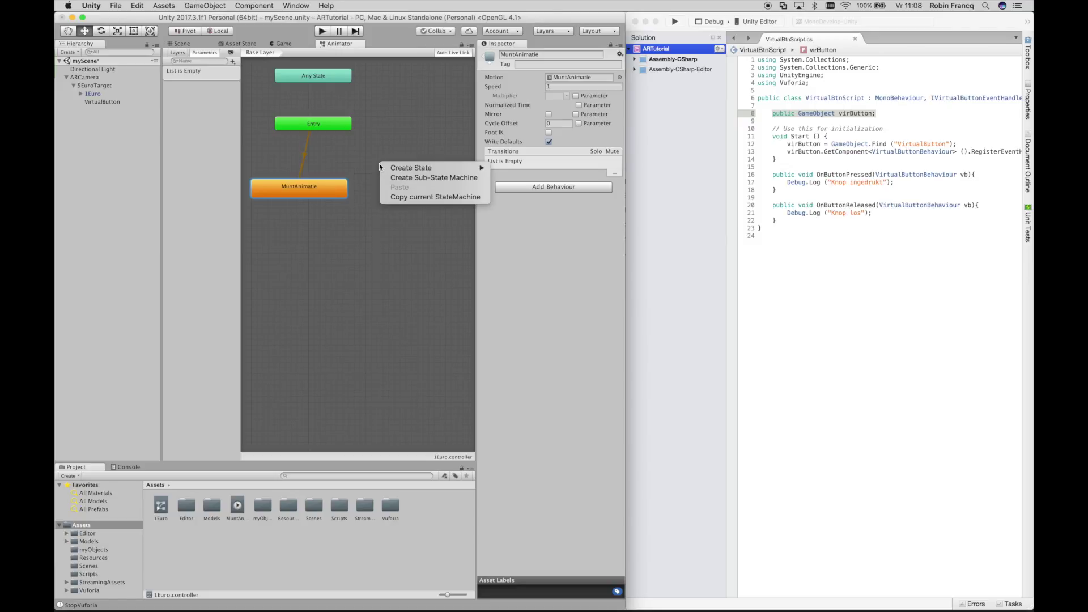
pyautogui.moveTo(406, 170)
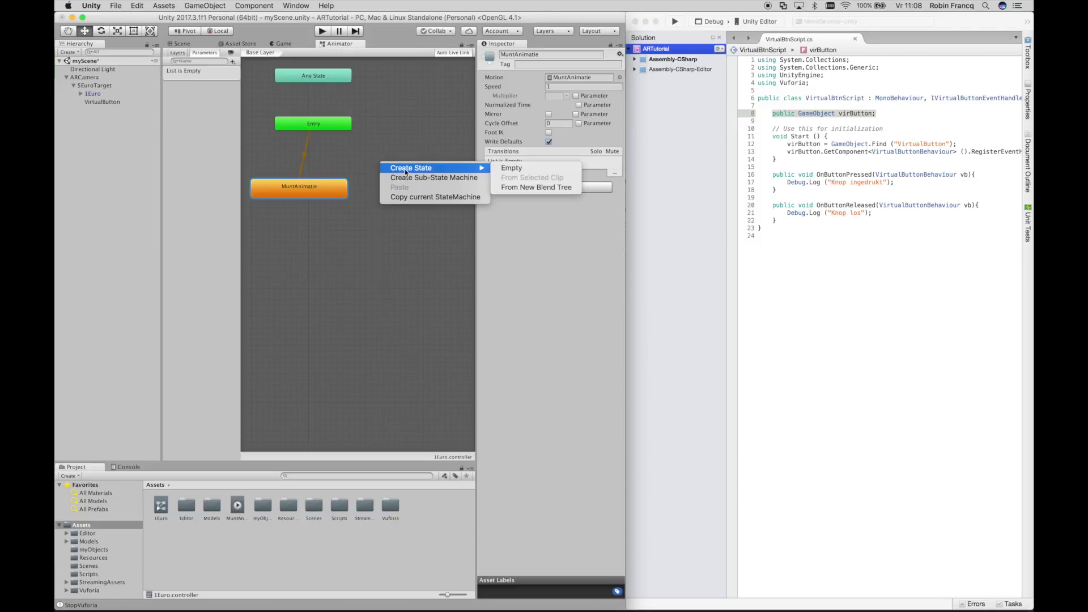
pyautogui.click(499, 168)
pyautogui.moveTo(455, 179); pyautogui.dragTo(434, 155)
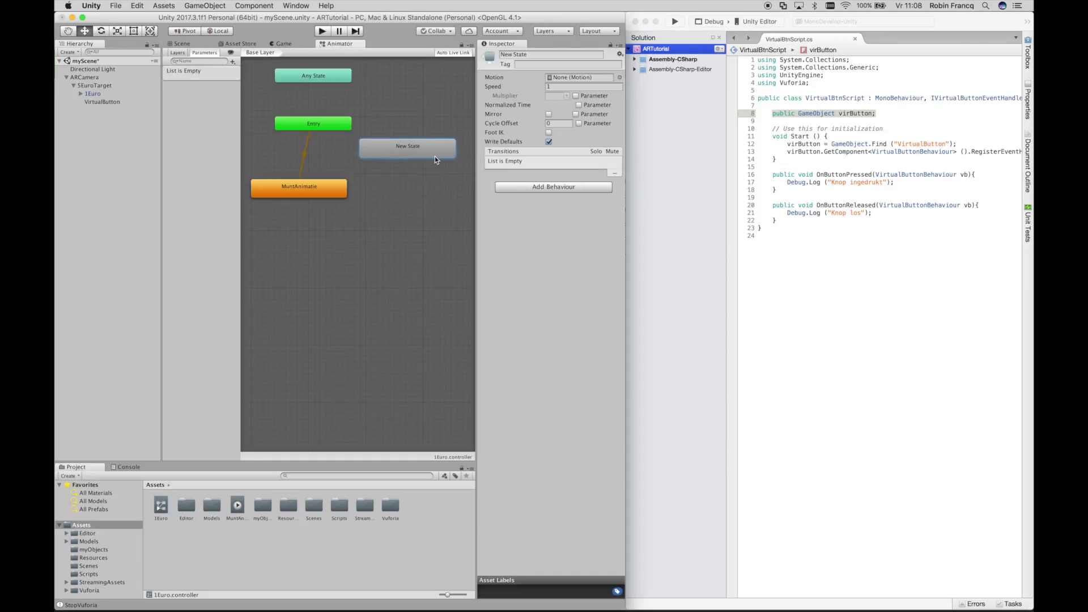
pyautogui.click(530, 55)
pyautogui.write('none')
pyautogui.press('Return')
pyautogui.moveTo(418, 150); pyautogui.dragTo(418, 167)
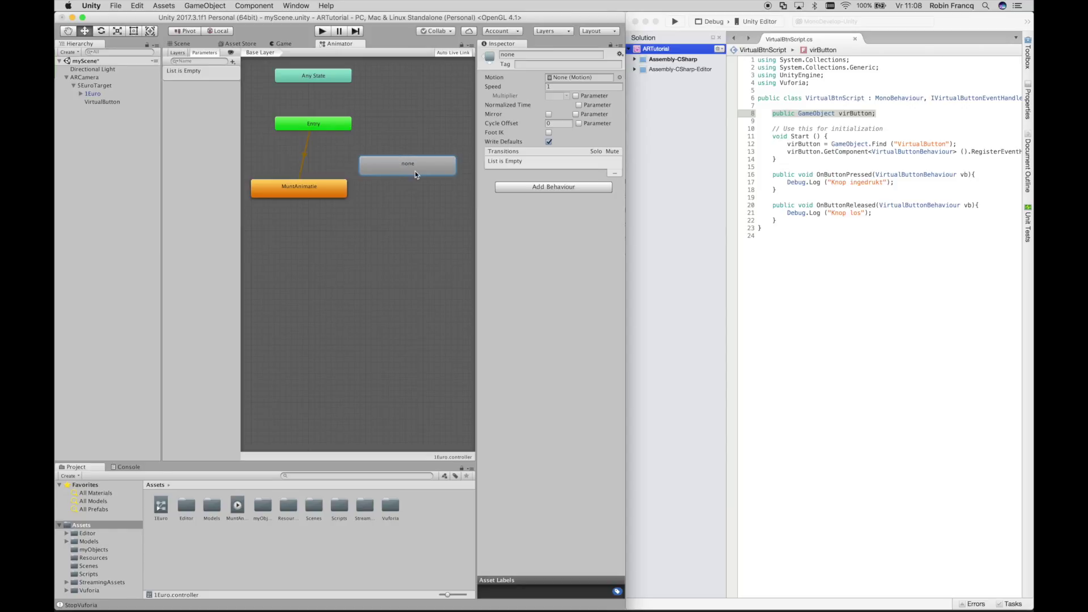
# Step: Set 'none' as the layer default state, then switch to the virtual button script in MonoDevelop
pyautogui.click(336, 130)
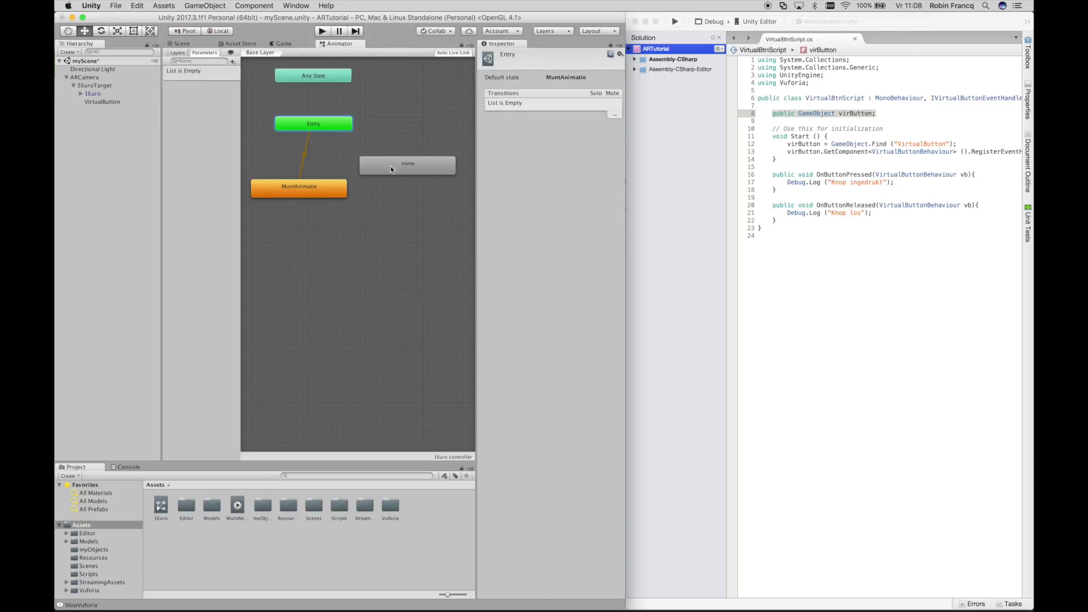
pyautogui.click(403, 173)
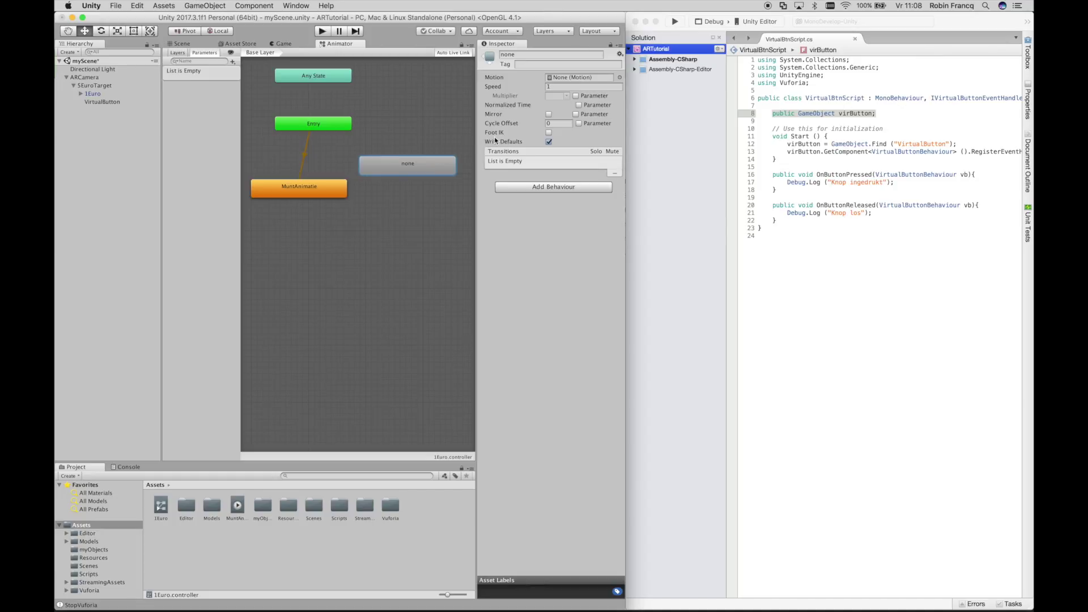
pyautogui.rightClick(414, 165)
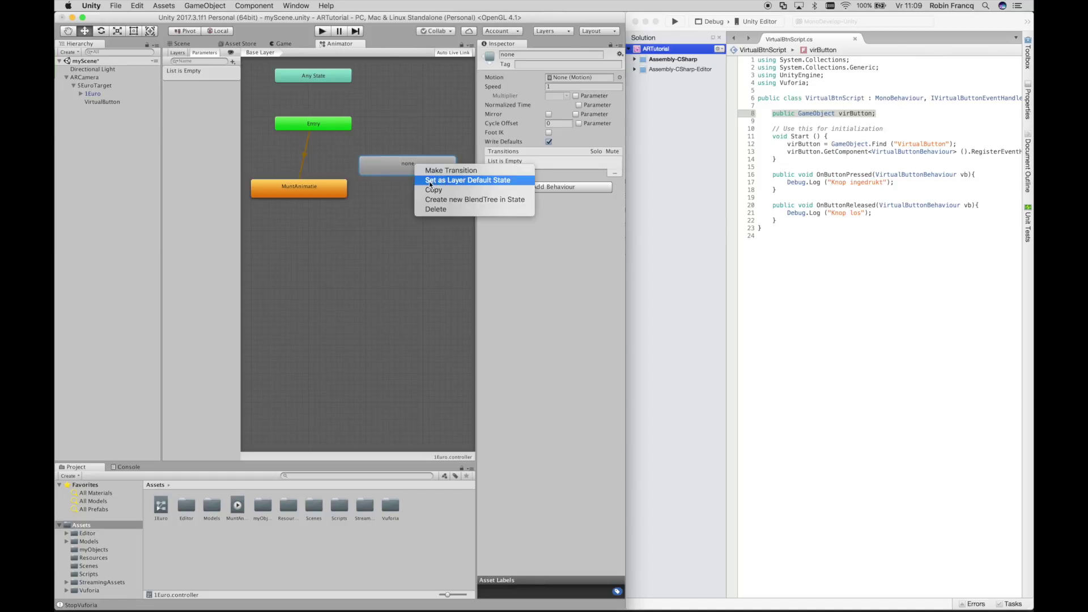
pyautogui.click(471, 181)
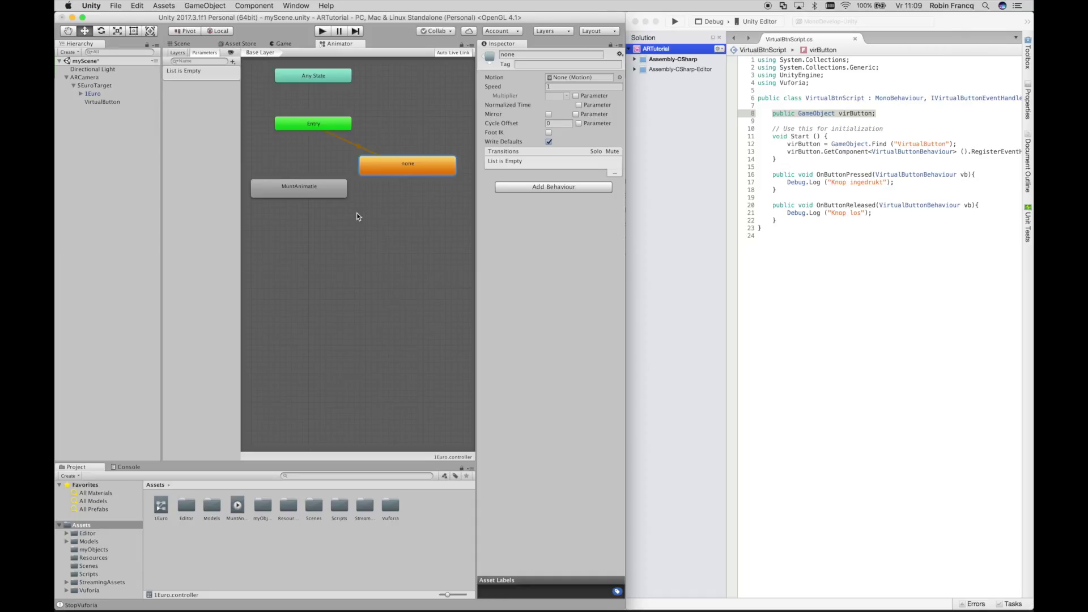
pyautogui.click(886, 298)
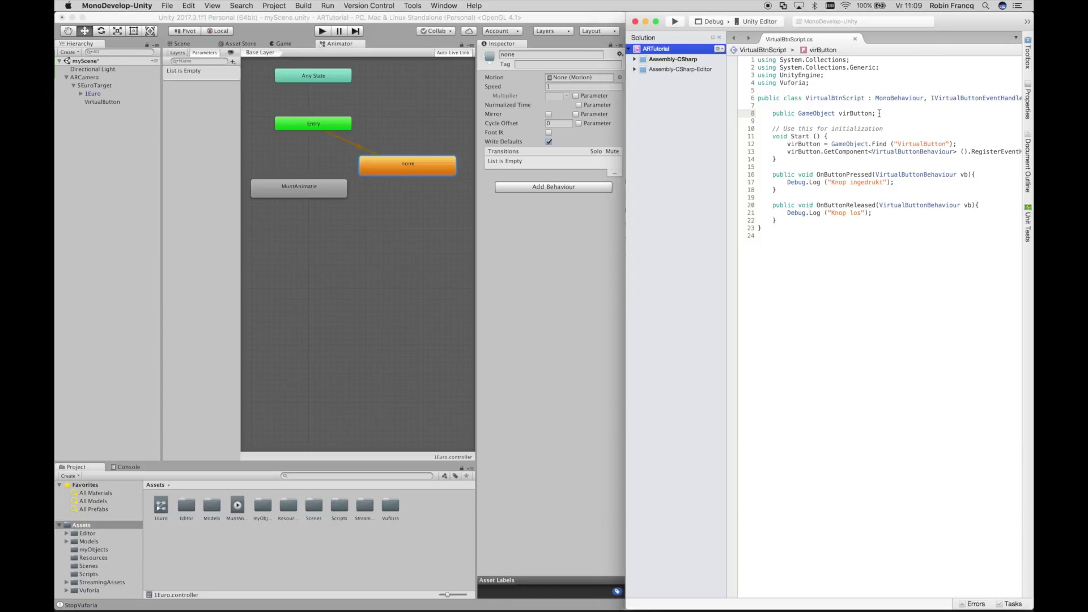
# Step: Declare a public Animator field named muntenAnimator below the virButton field
pyautogui.press('Return')
pyautogui.write('publ')
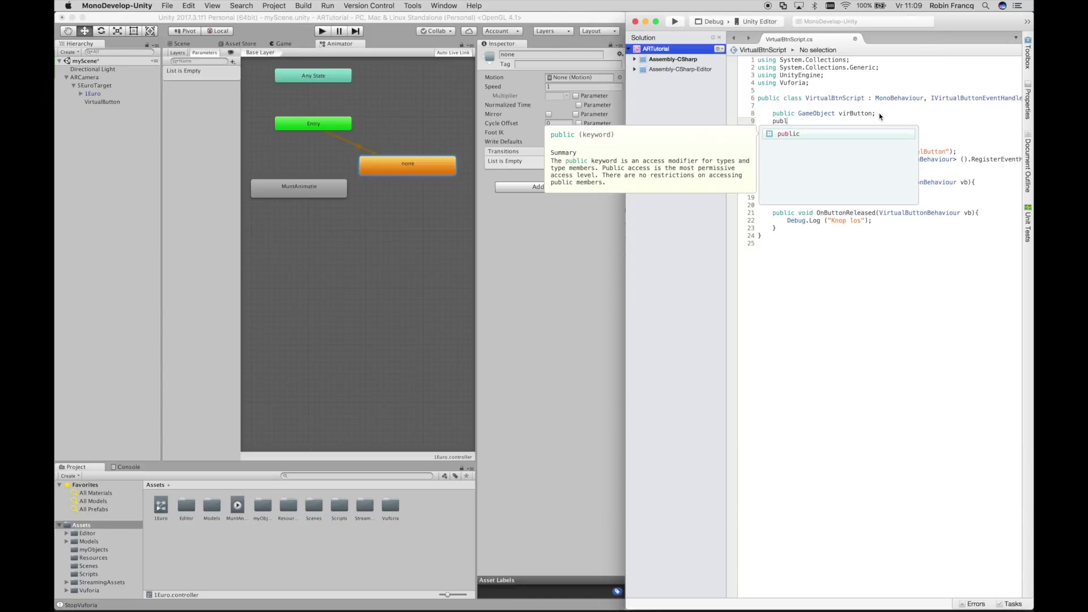
pyautogui.write('ic Animator ')
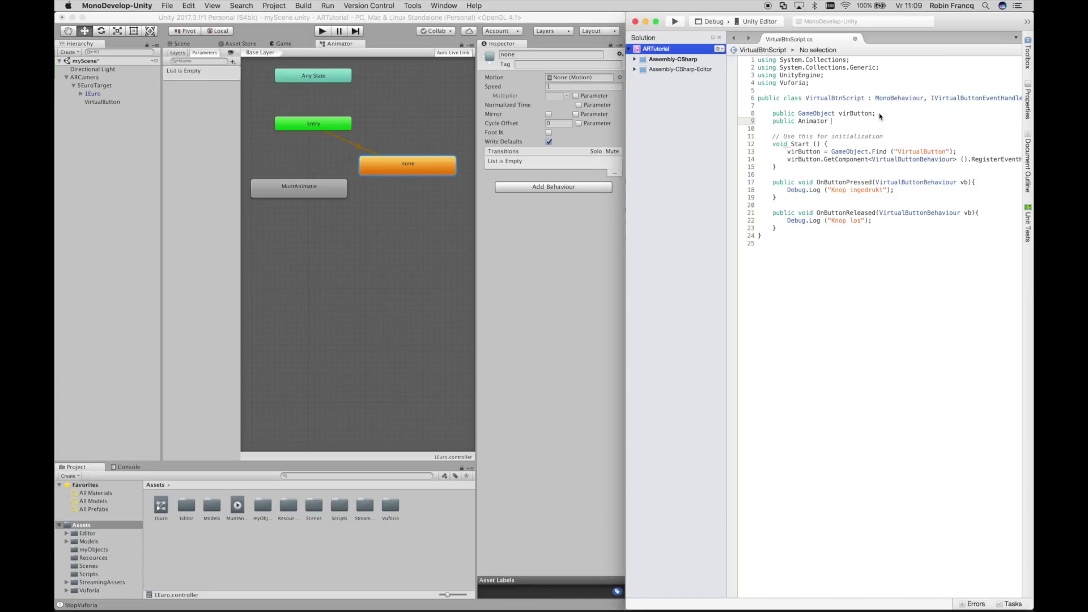
pyautogui.write('muntenAn')
pyautogui.write('imator;')
pyautogui.hscroll(5, 907, 170)
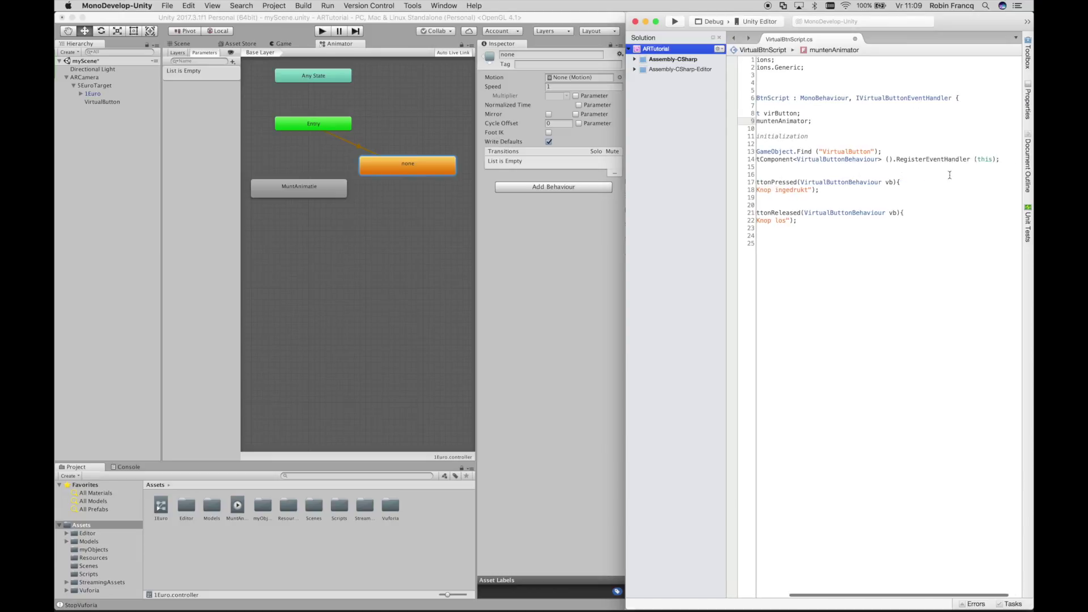
# Step: In Start, add muntenAnimator.GetComponent<Animator> (); after the RegisterEventHandler line
pyautogui.click(998, 161)
pyautogui.press('Return')
pyautogui.press('Return')
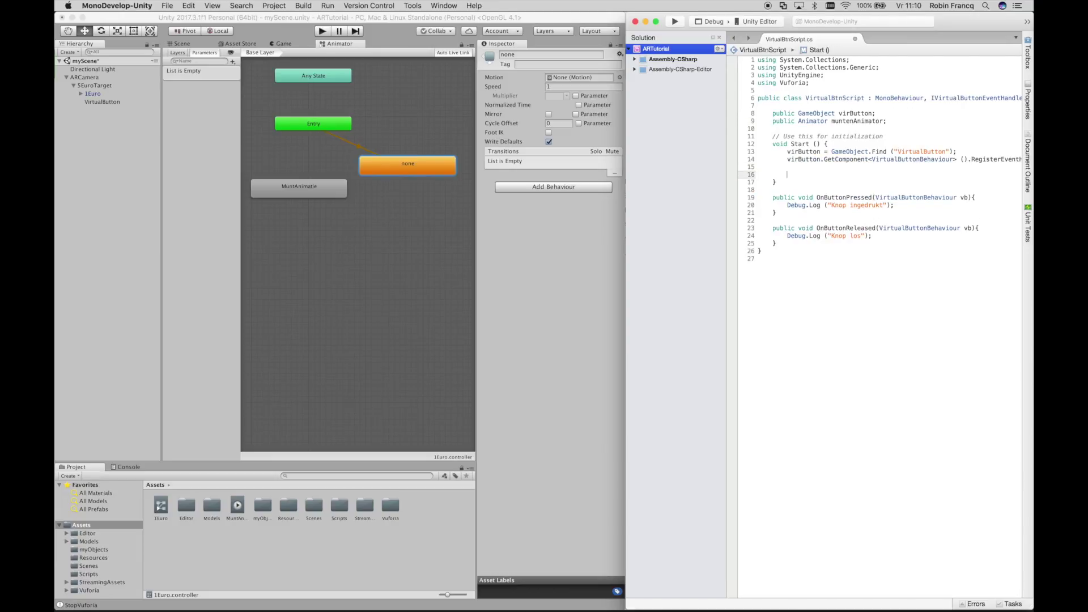
pyautogui.write('munten')
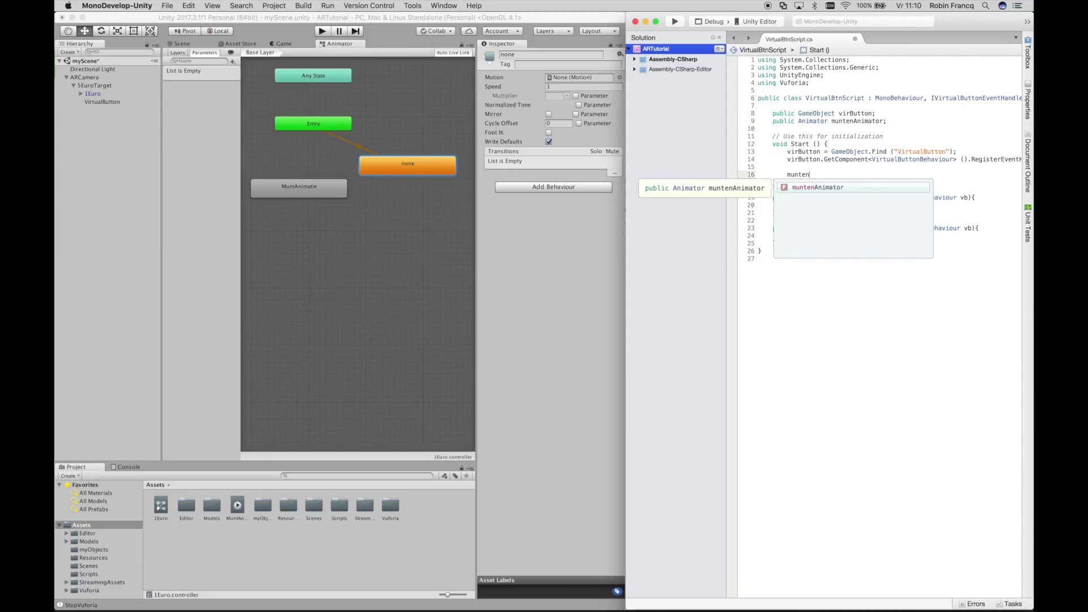
pyautogui.press('Return')
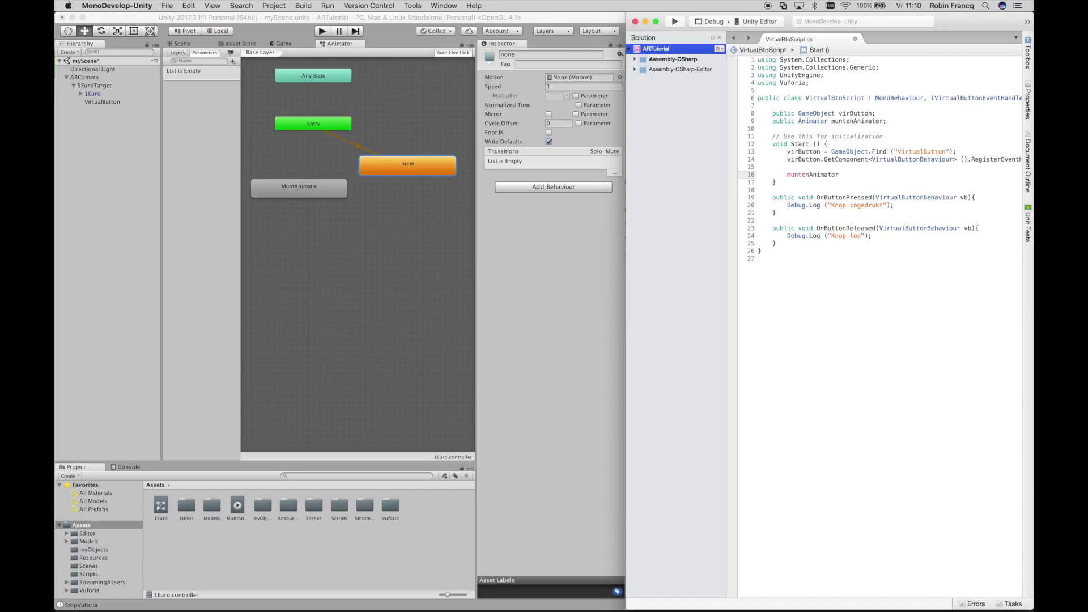
pyautogui.write('.GEt')
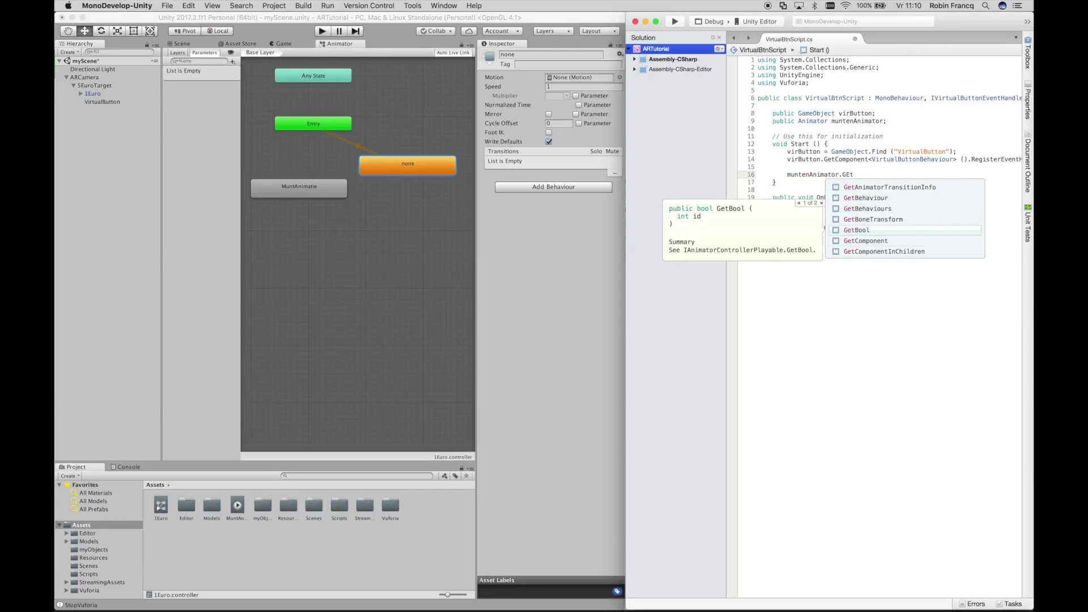
pyautogui.press('Down')
pyautogui.press('Return')
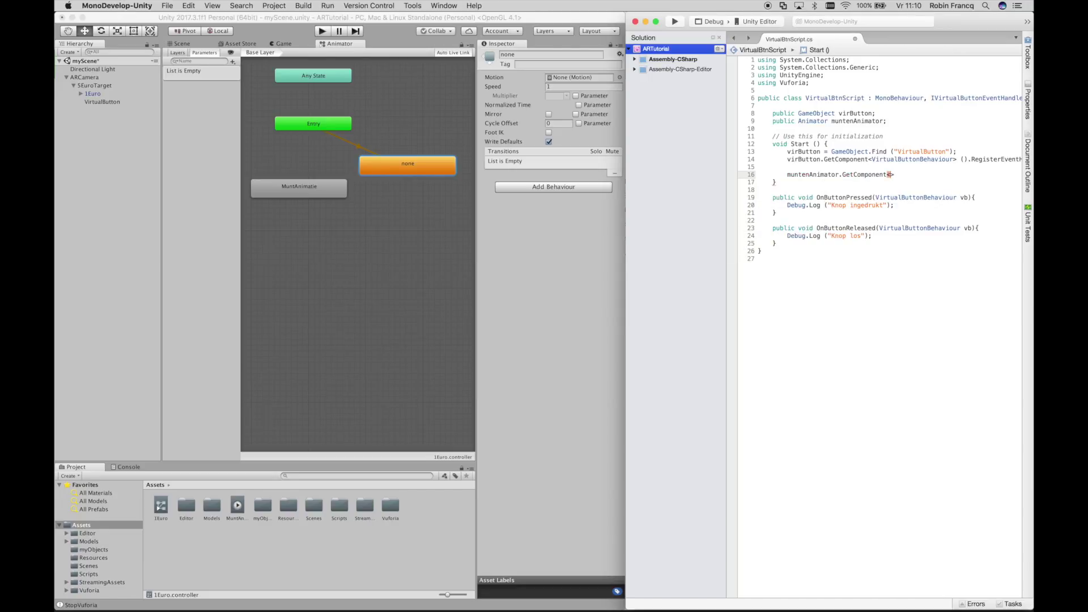
pyautogui.write('"')
pyautogui.press('BackSpace')
pyautogui.write('Ani')
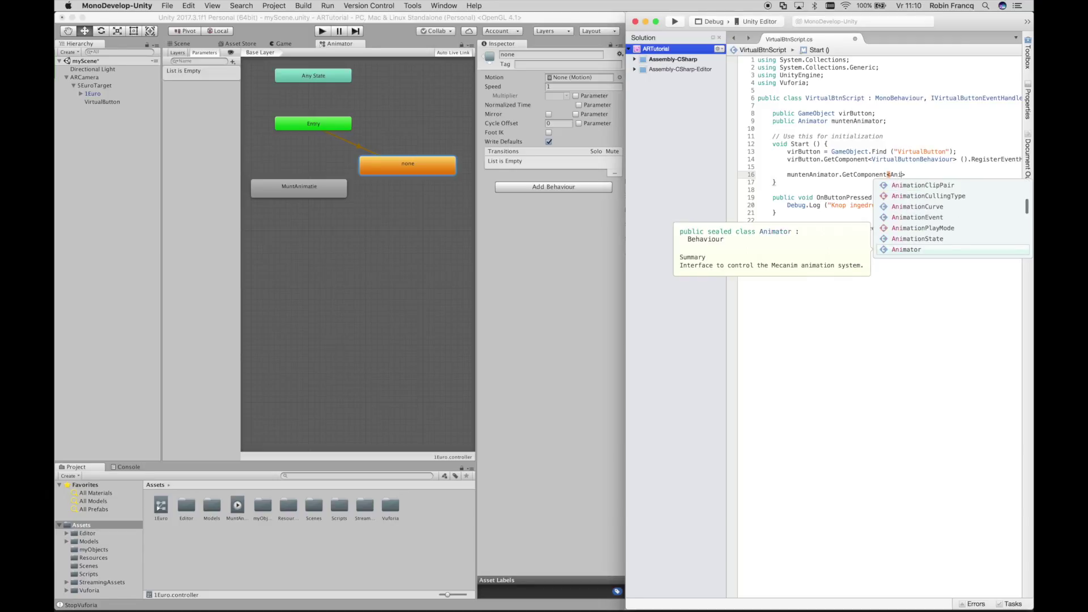
pyautogui.press('Return')
pyautogui.write('(')
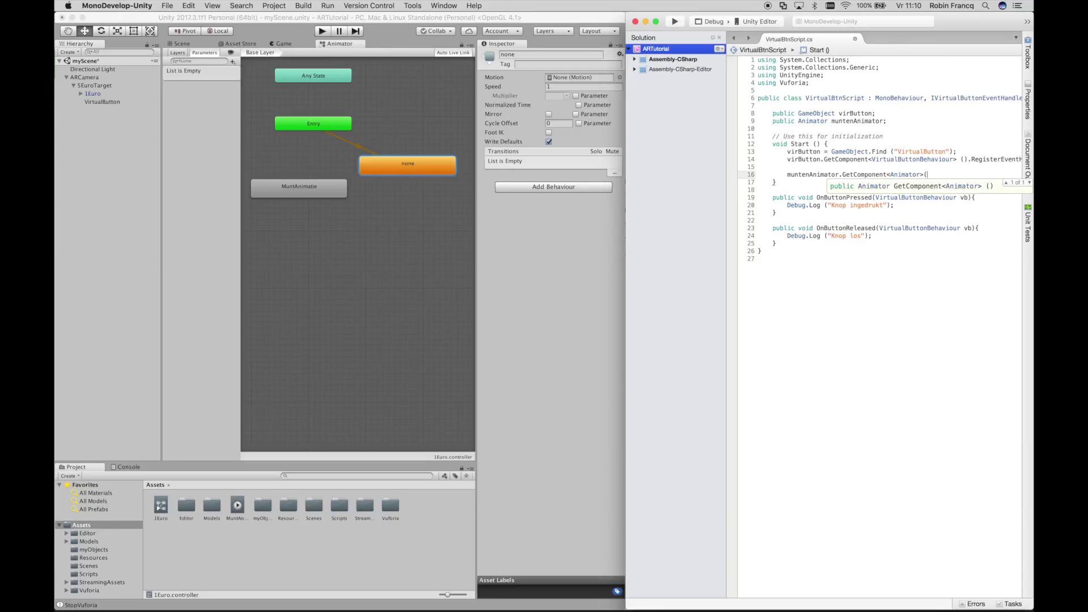
pyautogui.write(');')
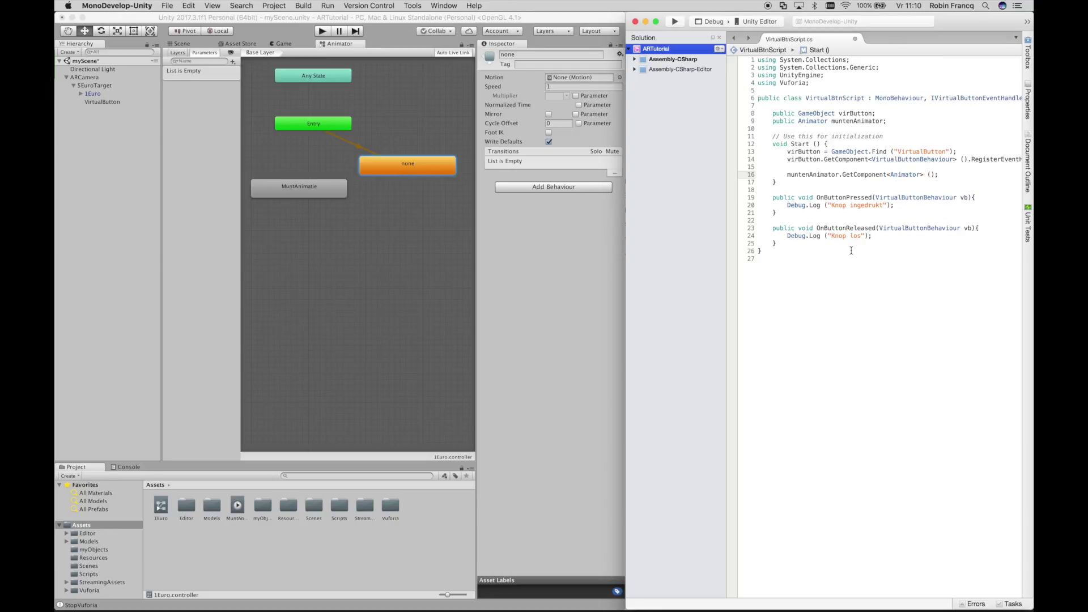
pyautogui.doubleClick(813, 175)
# Step: Insert muntenAnimator.Play ("muntenAnimatie"); on a new line above OnButtonPressed's Debug.Log
pyautogui.moveTo(816, 198); pyautogui.dragTo(872, 197)
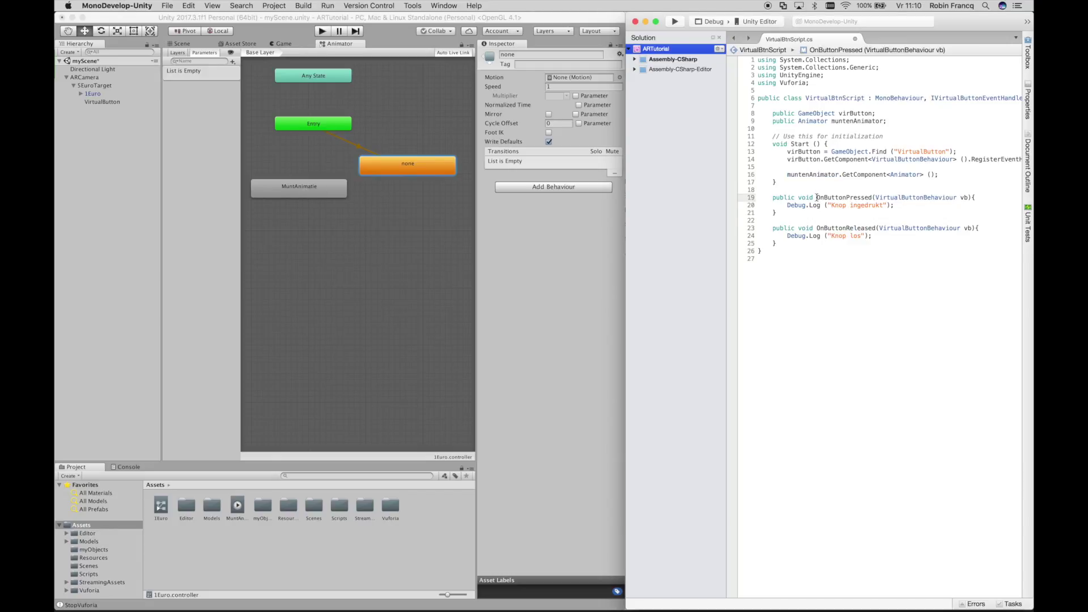
pyautogui.click(786, 210)
pyautogui.press('Return')
pyautogui.press('Up')
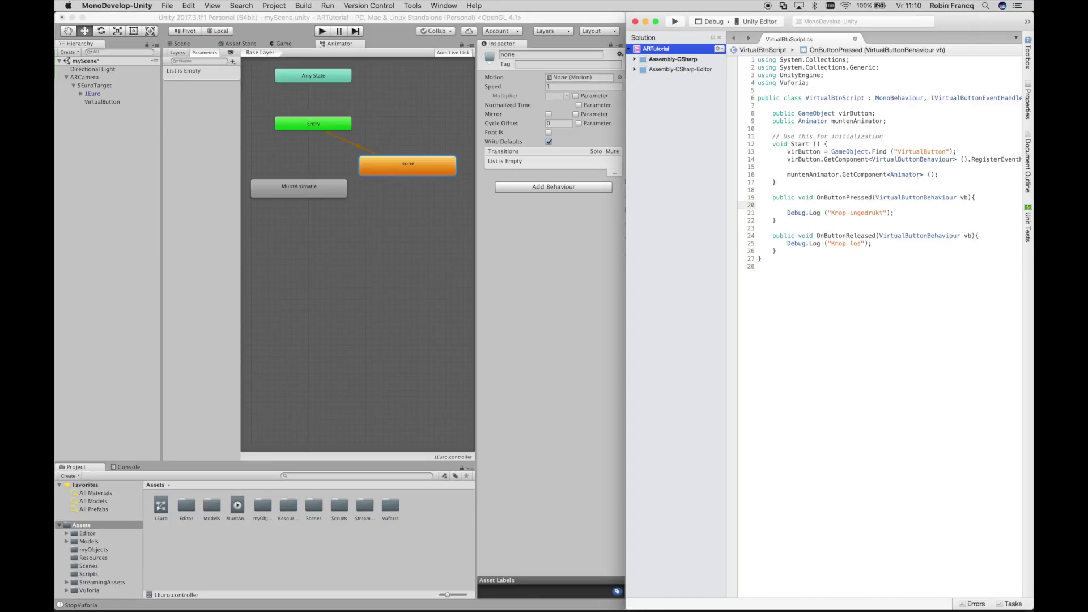
pyautogui.write('mun')
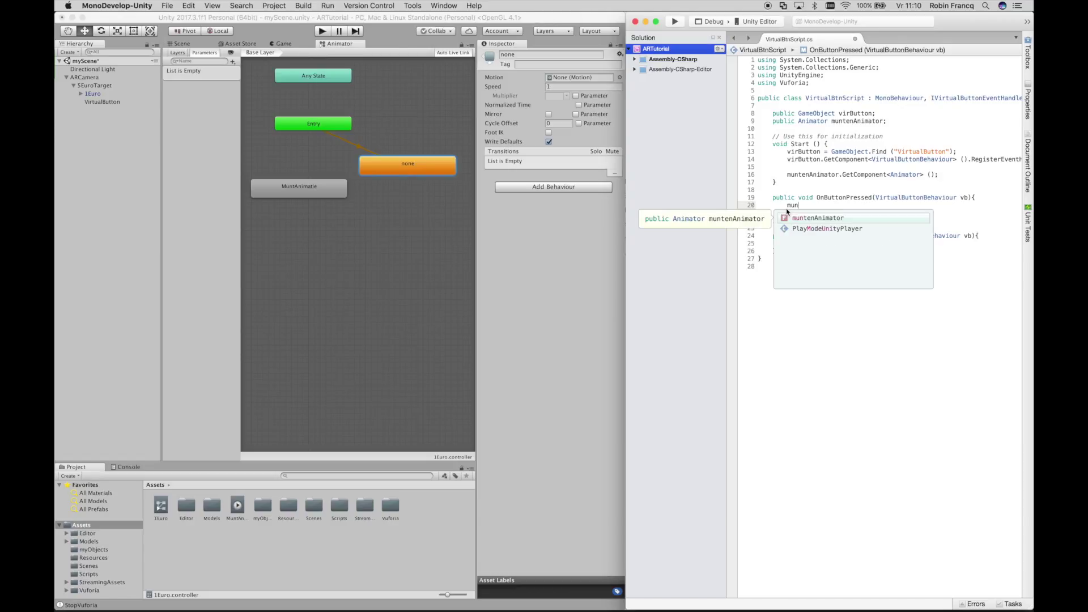
pyautogui.write('t')
pyautogui.press('Return')
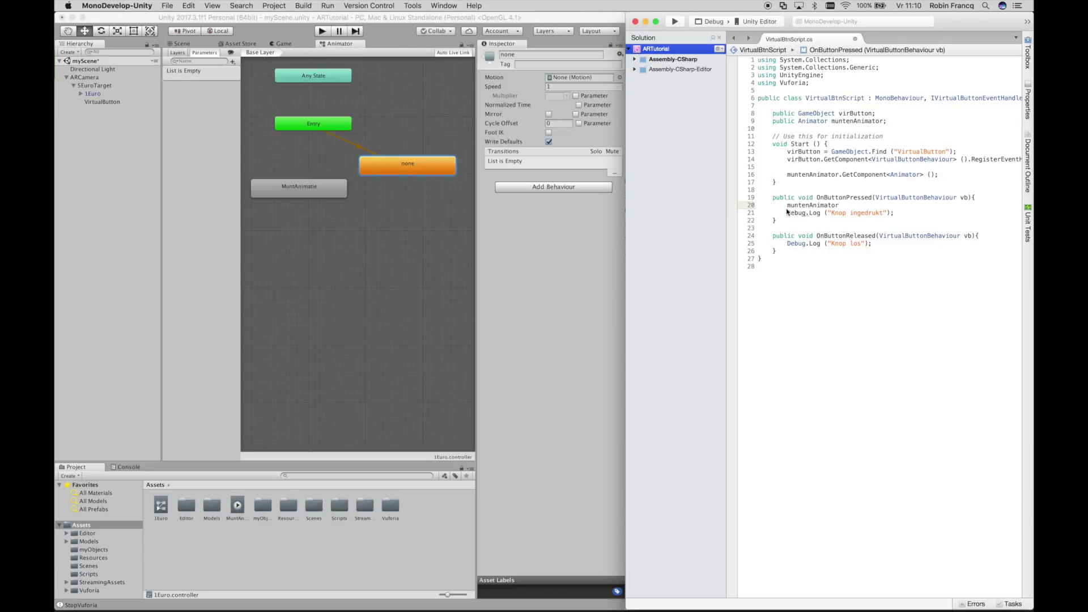
pyautogui.write('.Pl')
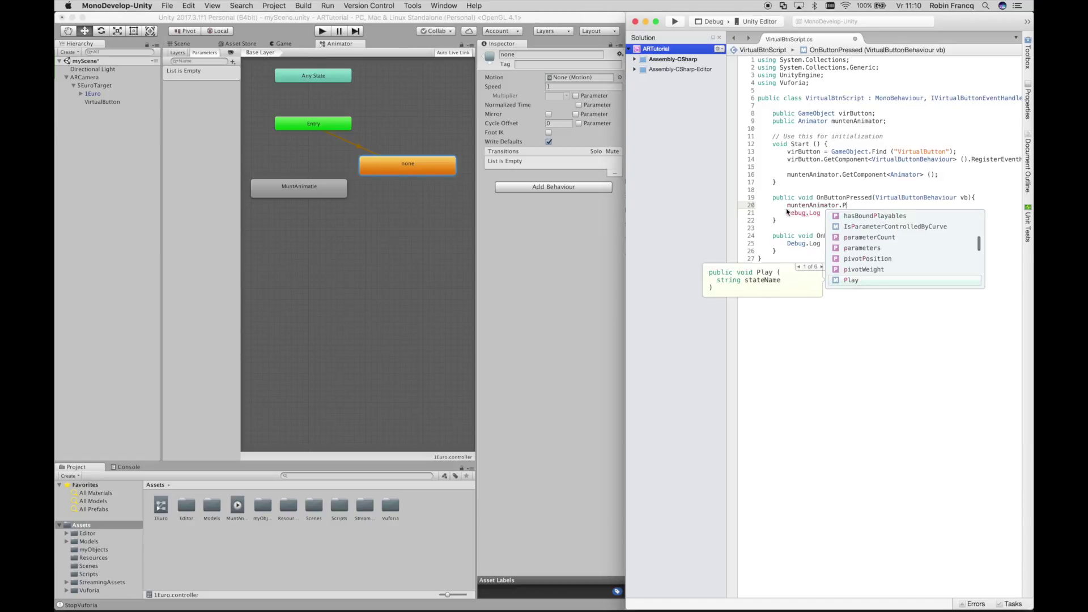
pyautogui.press('Return')
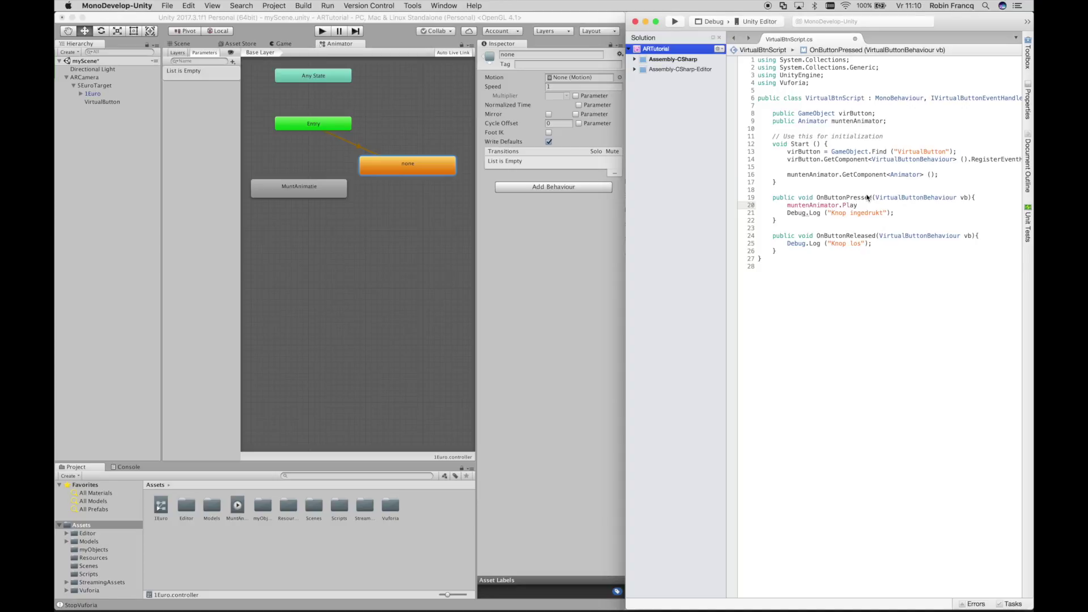
pyautogui.write('()')
pyautogui.write('"')
pyautogui.write('munten')
pyautogui.write('Anima')
pyautogui.write('tie");')
# Step: Copy the Play line into OnButtonReleased with state name "none", and save the script
pyautogui.click(786, 243)
pyautogui.press('Return')
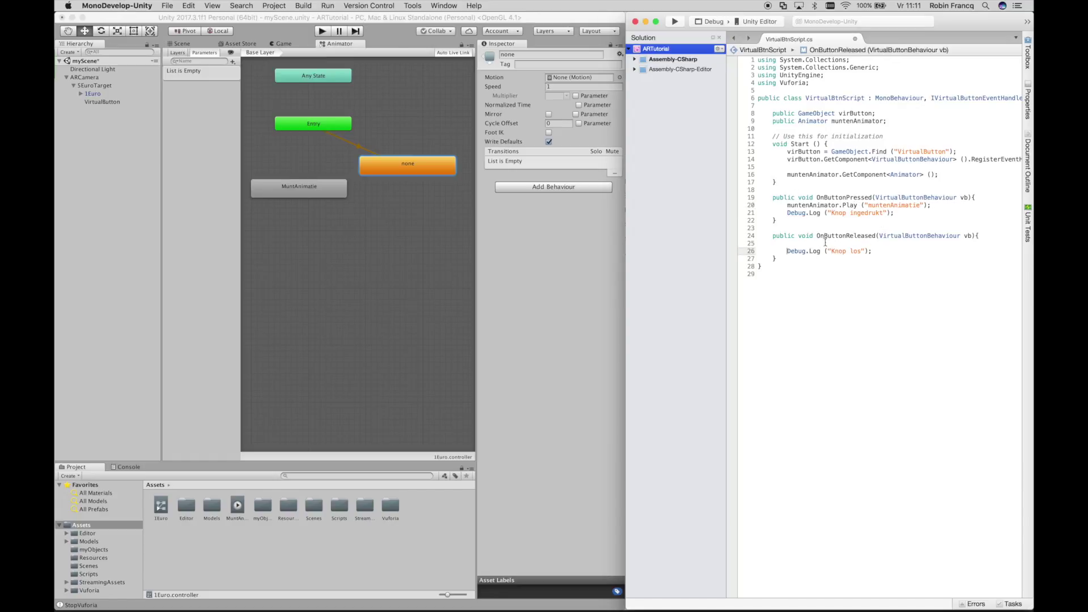
pyautogui.moveTo(785, 205); pyautogui.dragTo(934, 205)
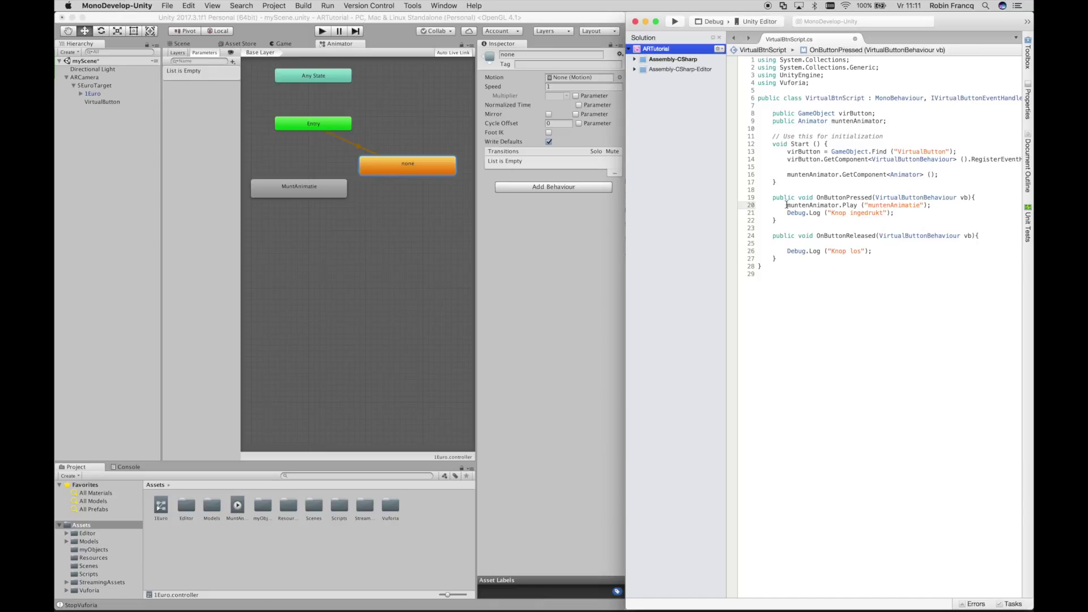
pyautogui.press('super+c')
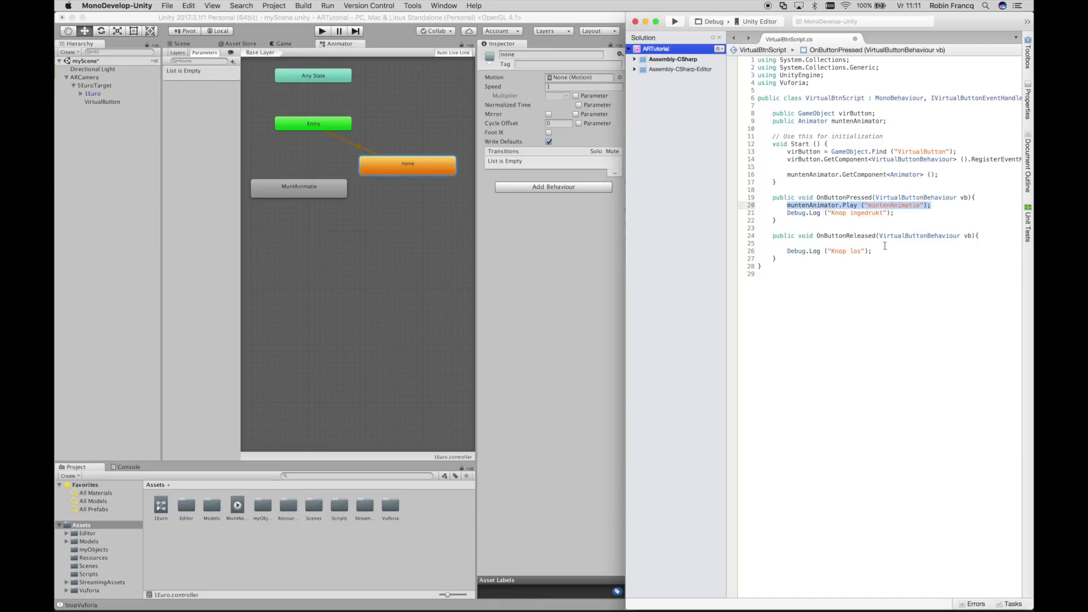
pyautogui.click(821, 243)
pyautogui.press('super+v')
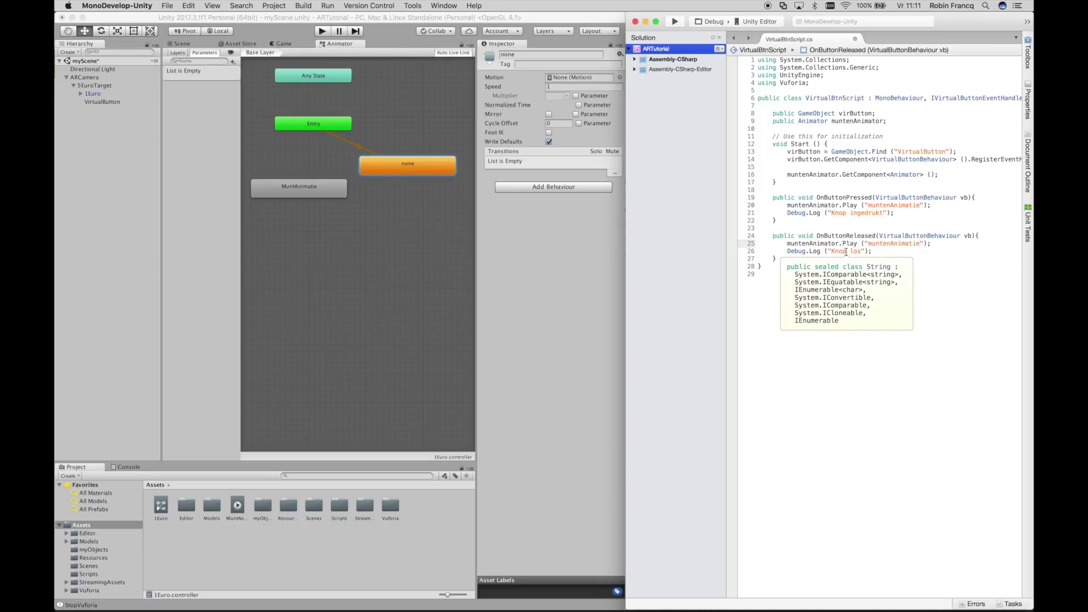
pyautogui.click(920, 244)
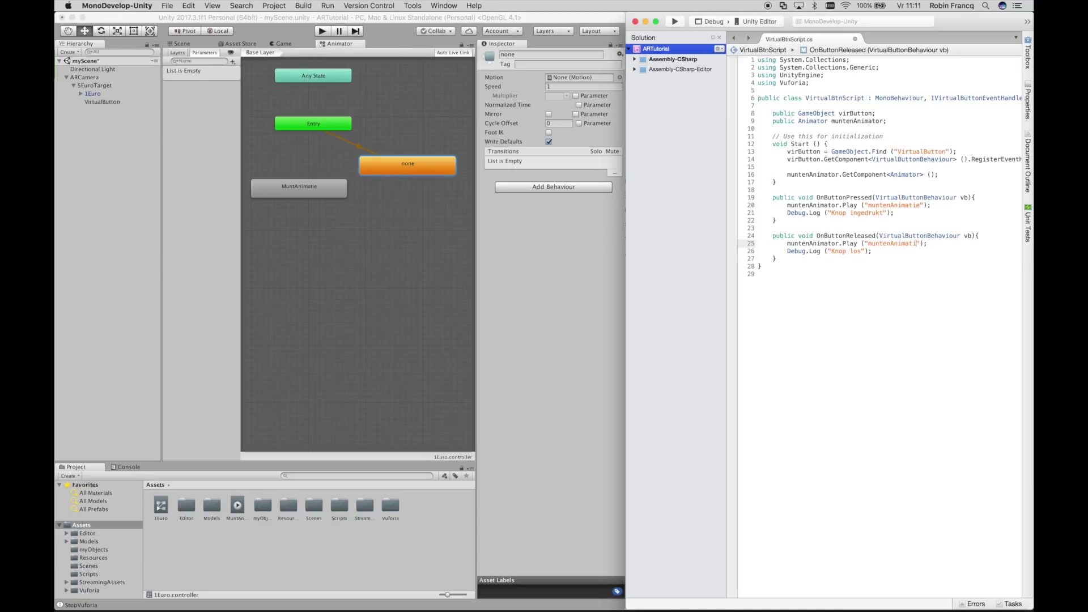
pyautogui.press('BackSpace')
pyautogui.press('BackSpace')
pyautogui.press('BackSpace')
pyautogui.press('BackSpace')
pyautogui.press('BackSpace')
pyautogui.press('BackSpace')
pyautogui.press('BackSpace')
pyautogui.press('BackSpace')
pyautogui.press('BackSpace')
pyautogui.press('BackSpace')
pyautogui.press('BackSpace')
pyautogui.write('none')
pyautogui.click(882, 251)
pyautogui.press('super+s')
# Step: Assign 1Euro to 5EuroTarget's Munten Animator field and run the scene to test the button
pyautogui.click(518, 318)
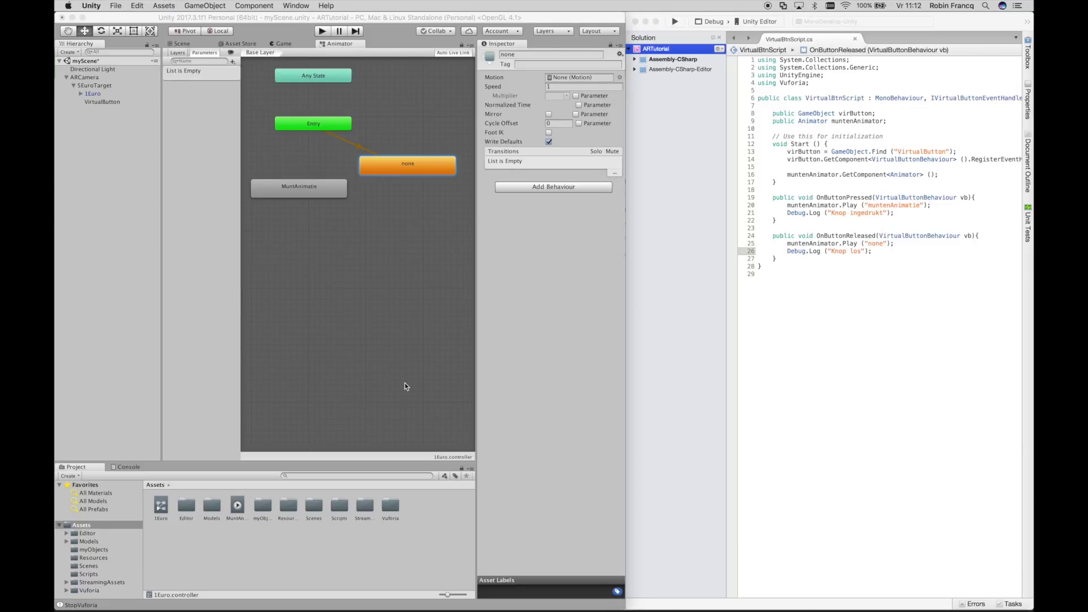
pyautogui.click(93, 94)
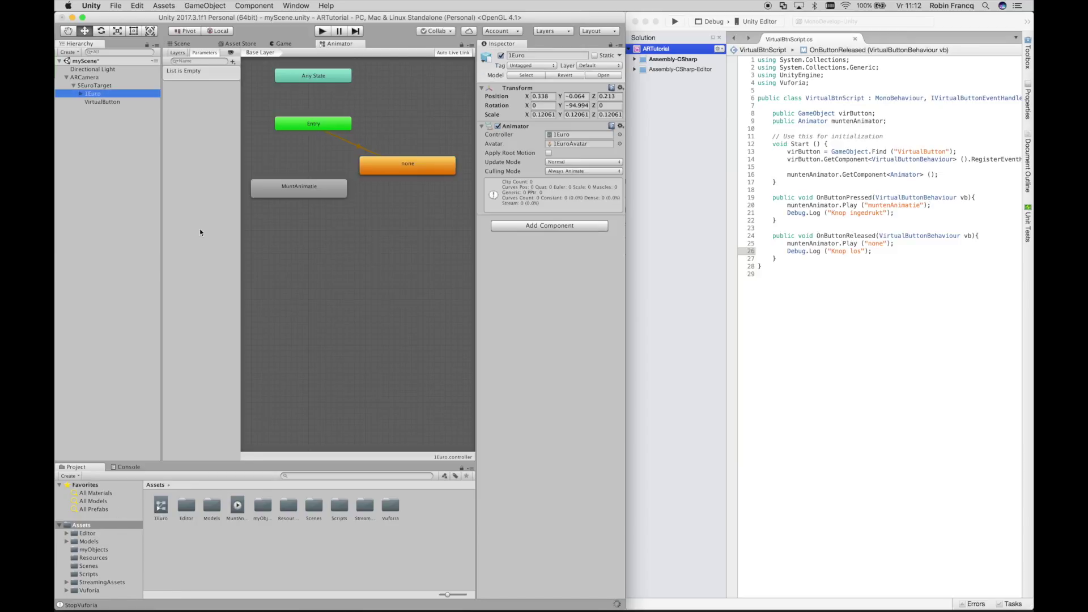
pyautogui.click(96, 86)
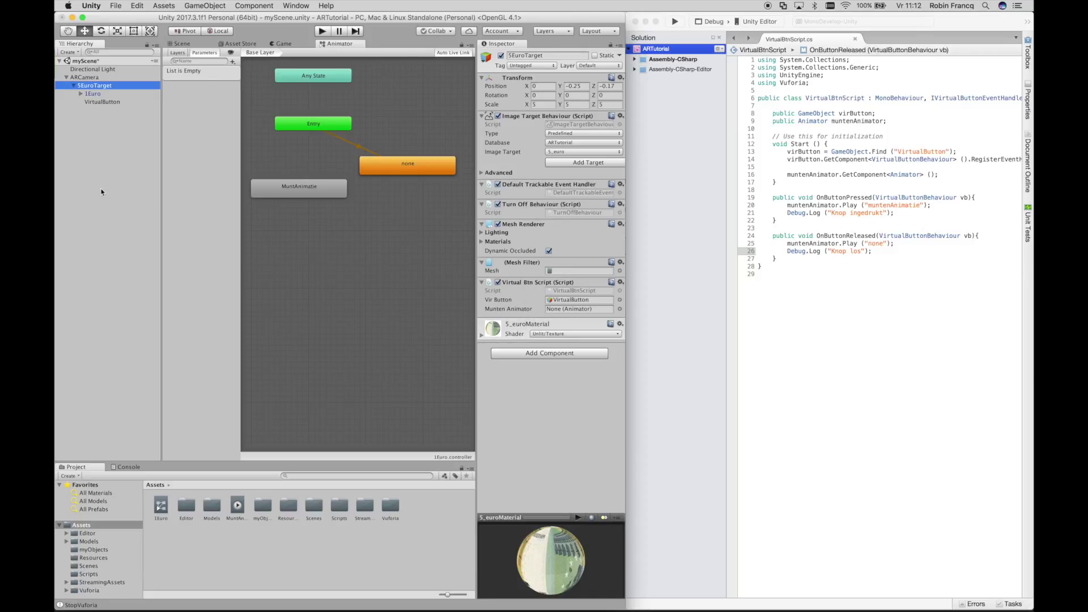
pyautogui.press('super+1')
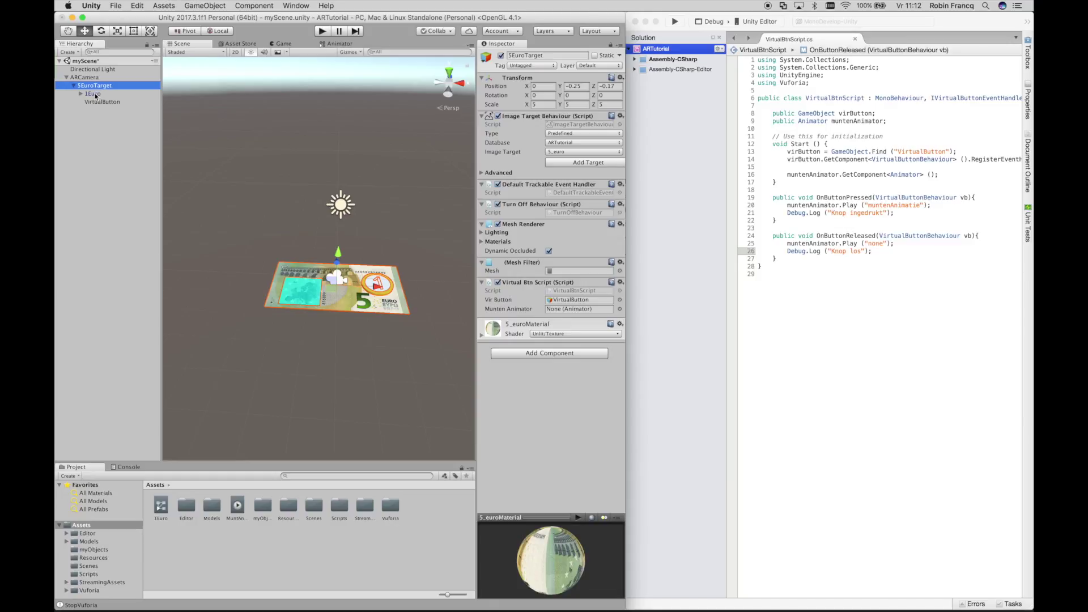
pyautogui.moveTo(95, 95); pyautogui.dragTo(558, 307)
pyautogui.click(323, 33)
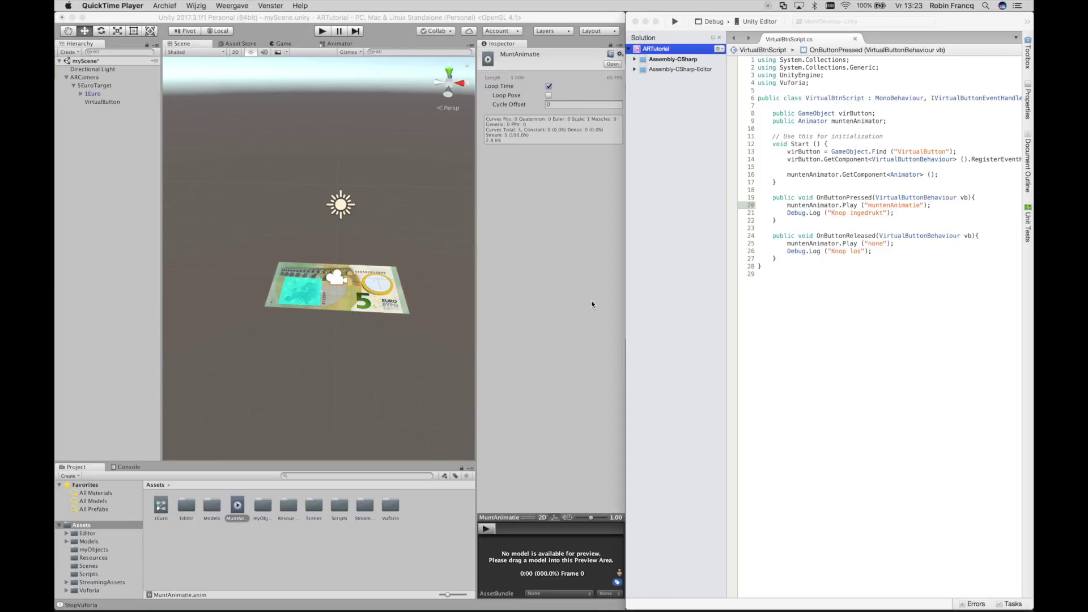
# Step: Confirm the clip is named MuntAnimatie, change line 20's Play string to "MuntAnimatie", and save the script
pyautogui.click(98, 102)
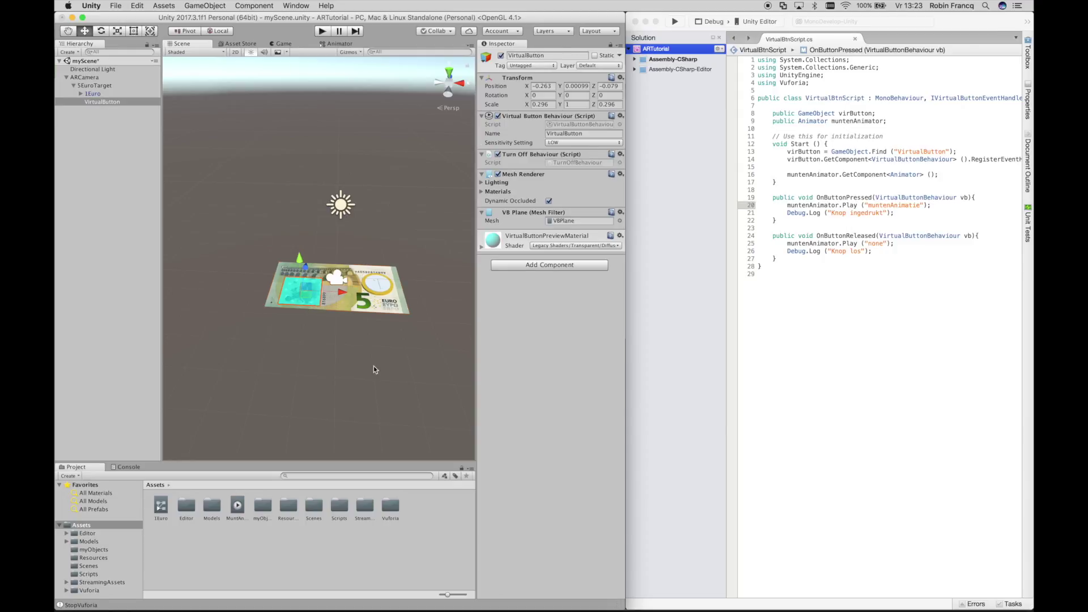
pyautogui.click(391, 300)
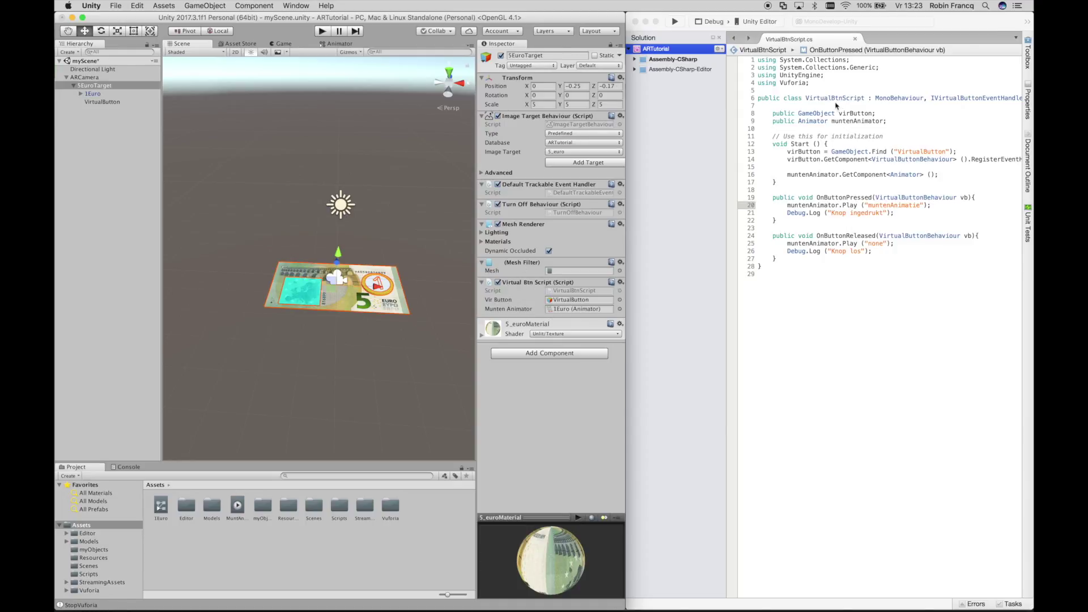
pyautogui.click(238, 506)
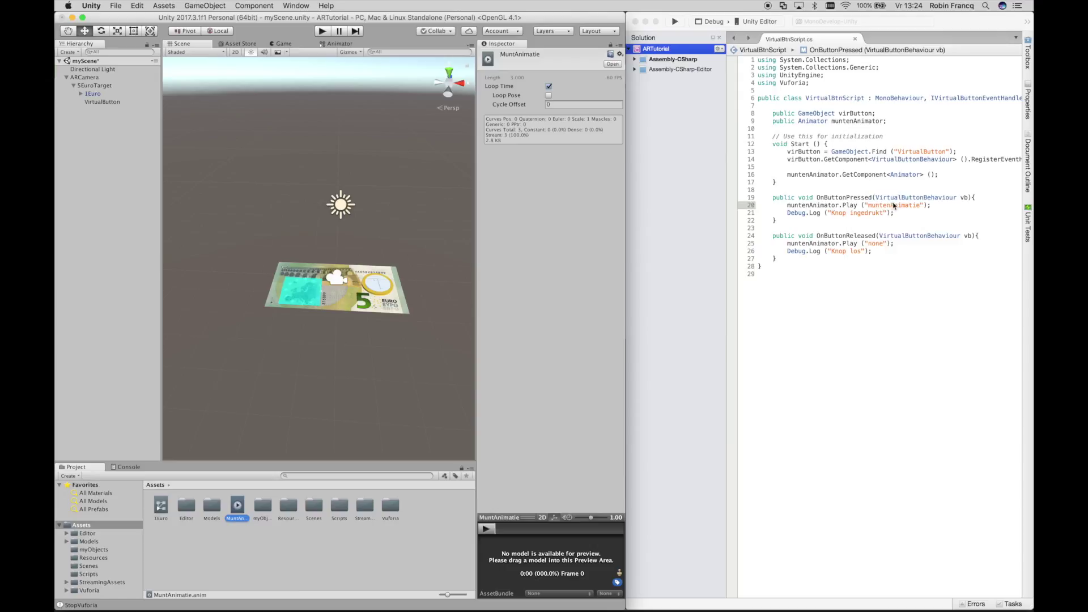
pyautogui.click(926, 205)
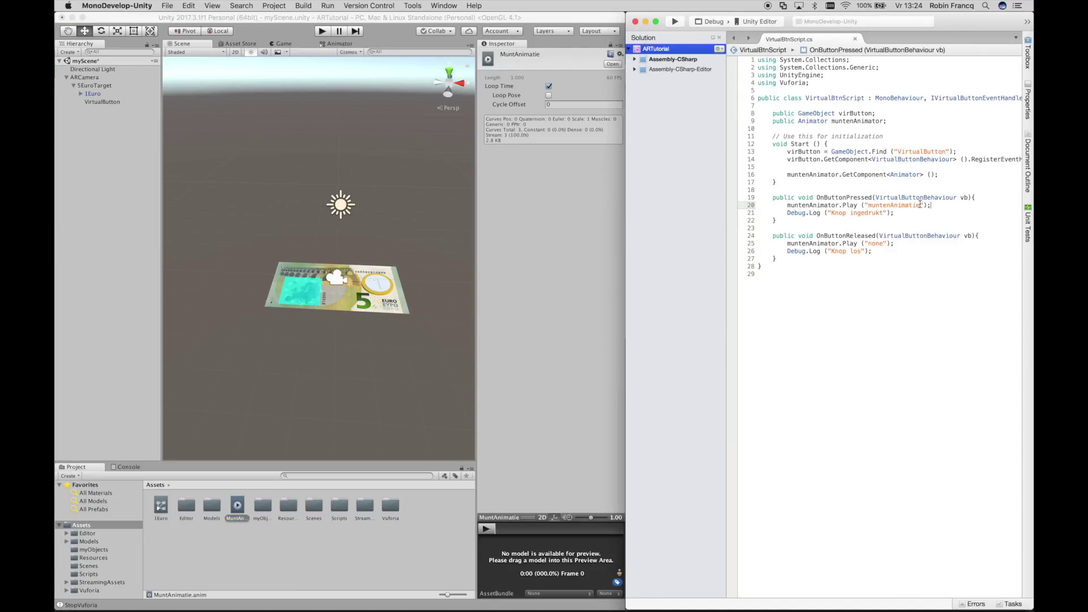
pyautogui.moveTo(920, 205); pyautogui.dragTo(870, 206)
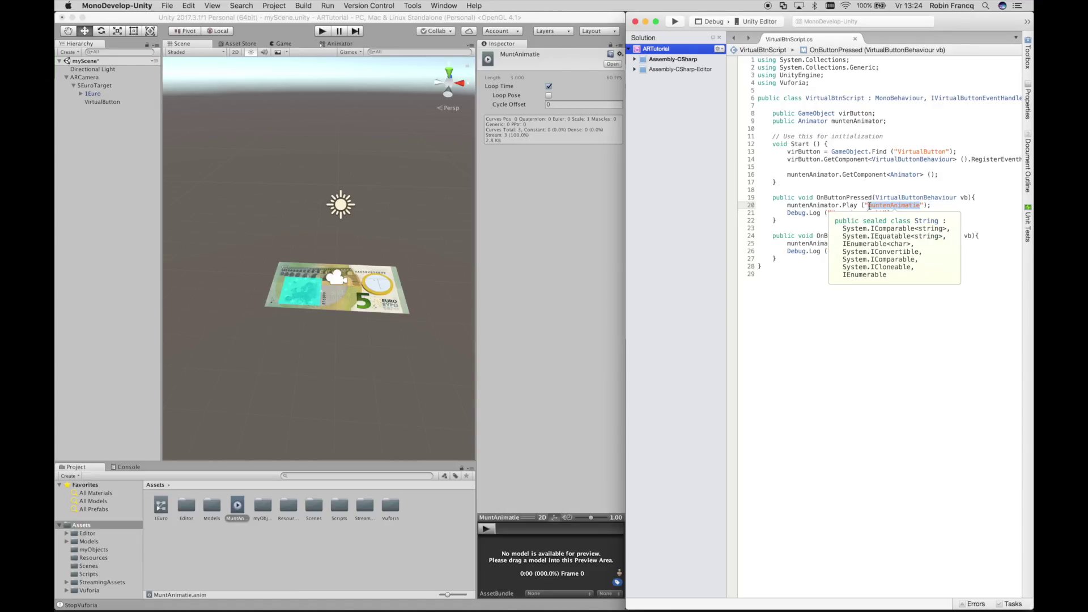
pyautogui.write('untA')
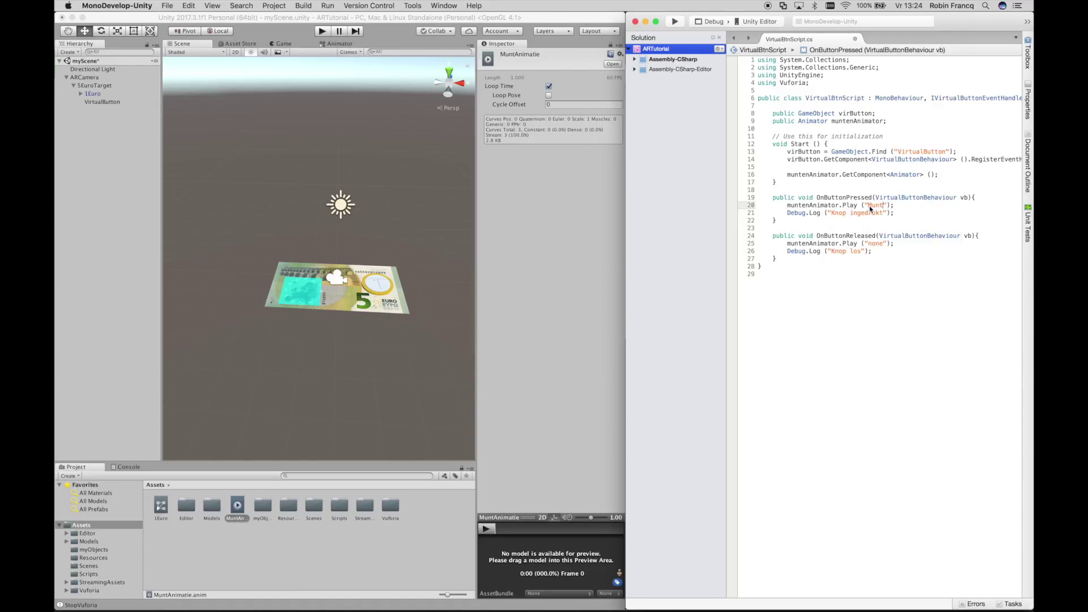
pyautogui.write('nimati')
pyautogui.write('e')
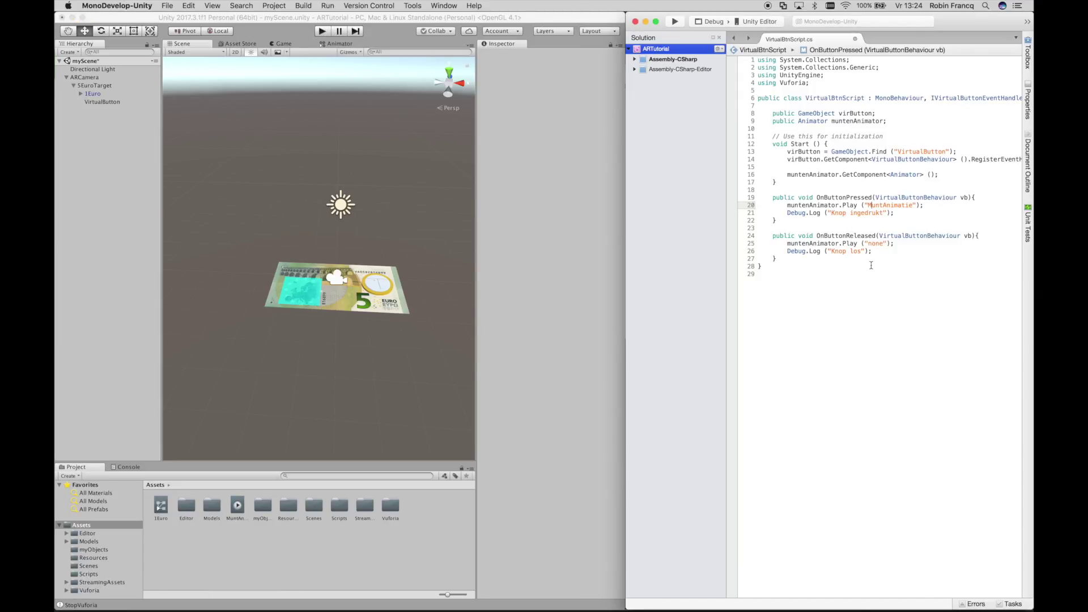
pyautogui.press('super+s')
# Step: Save the myScene scene in the Unity editor
pyautogui.click(262, 533)
pyautogui.click(87, 62)
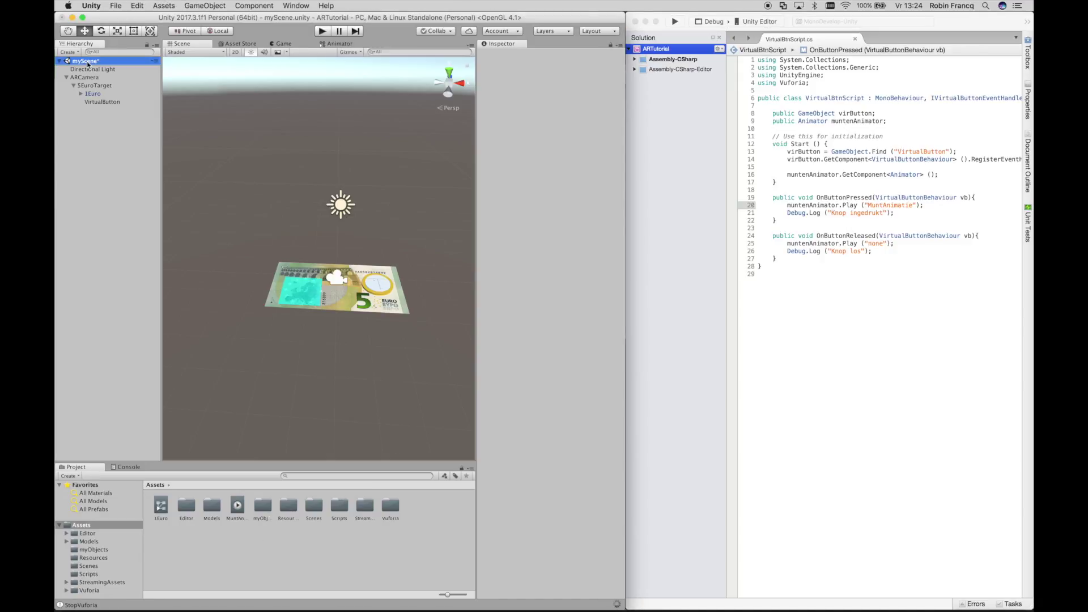
pyautogui.press('super+s')
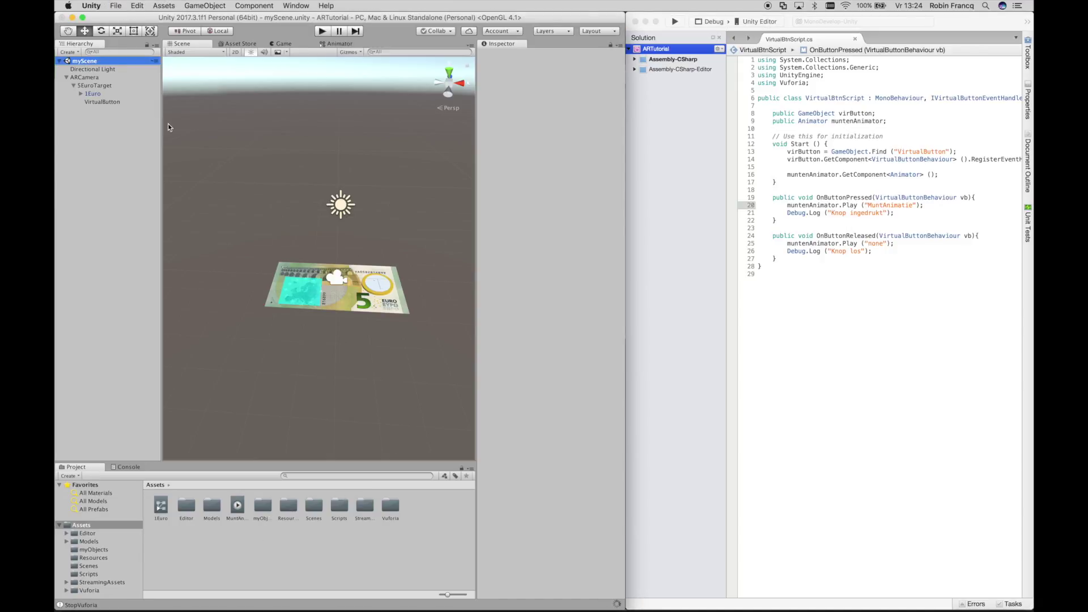
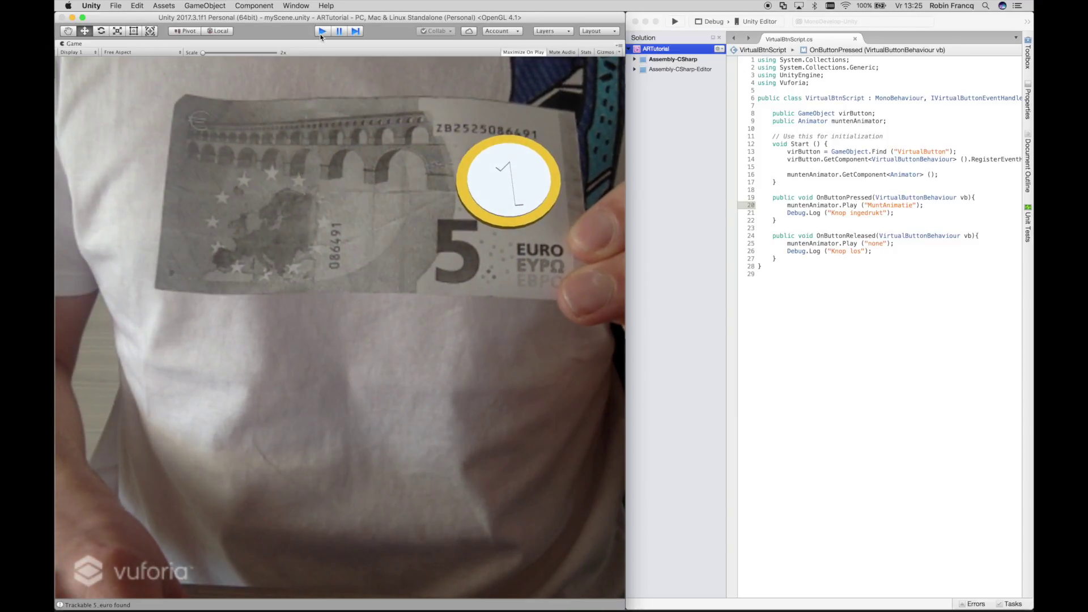
# Step: Stop the running AR play test and select the VirtualButton object
pyautogui.click(320, 34)
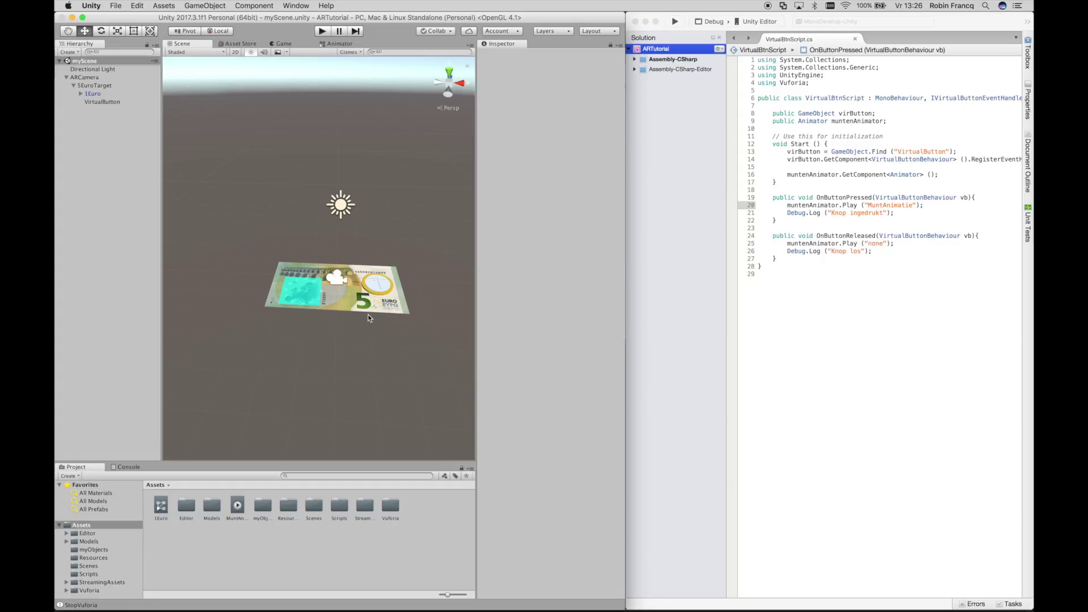
pyautogui.click(299, 300)
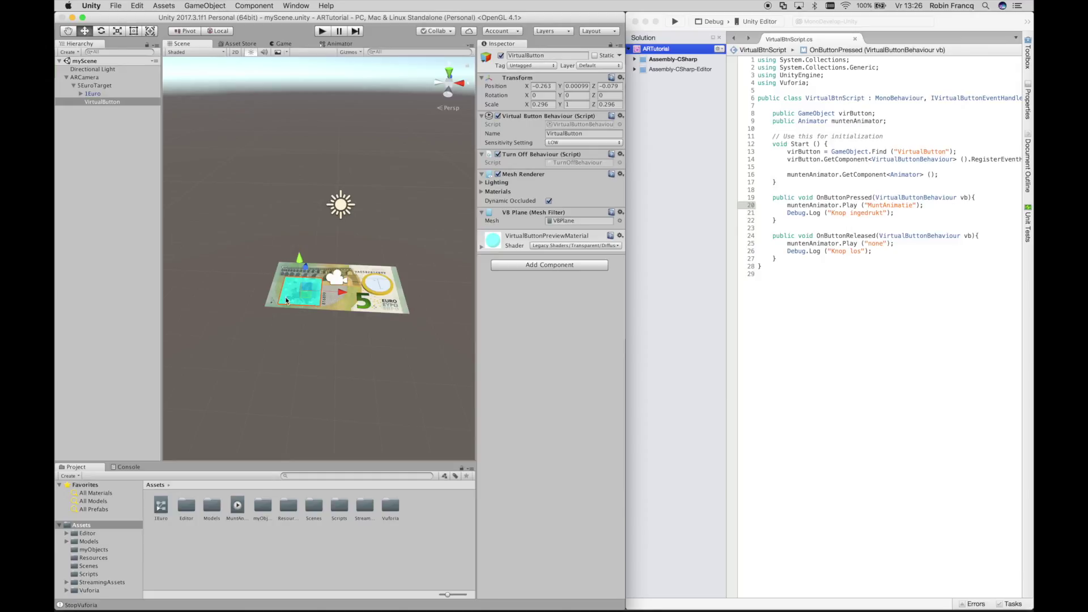
# Step: Add a 3D Text object named New Text as a child of VirtualButton, ready for editing its text
pyautogui.rightClick(100, 104)
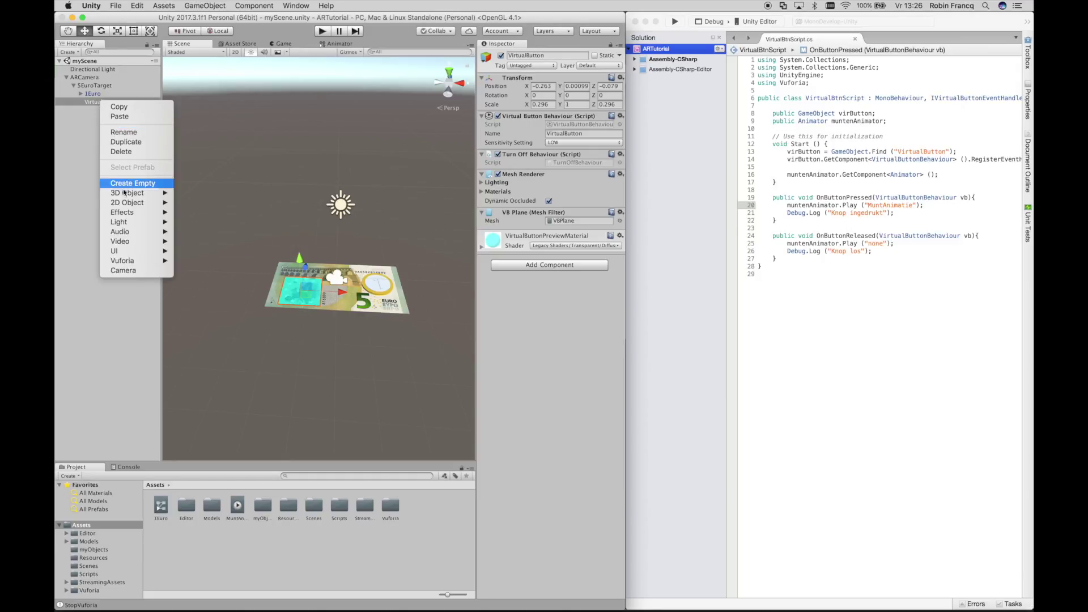
pyautogui.moveTo(141, 194)
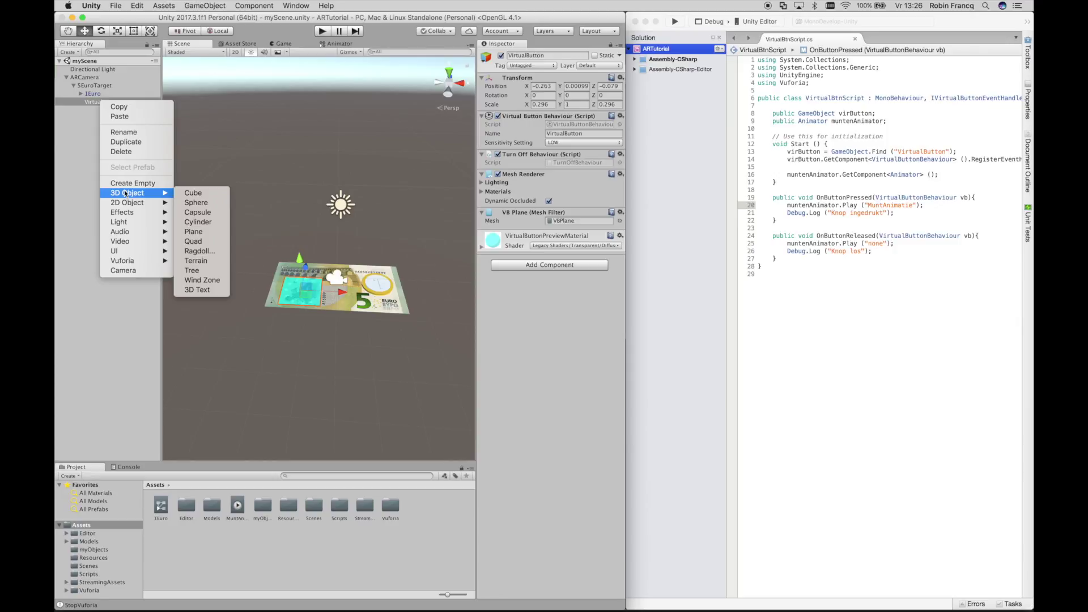
pyautogui.click(202, 291)
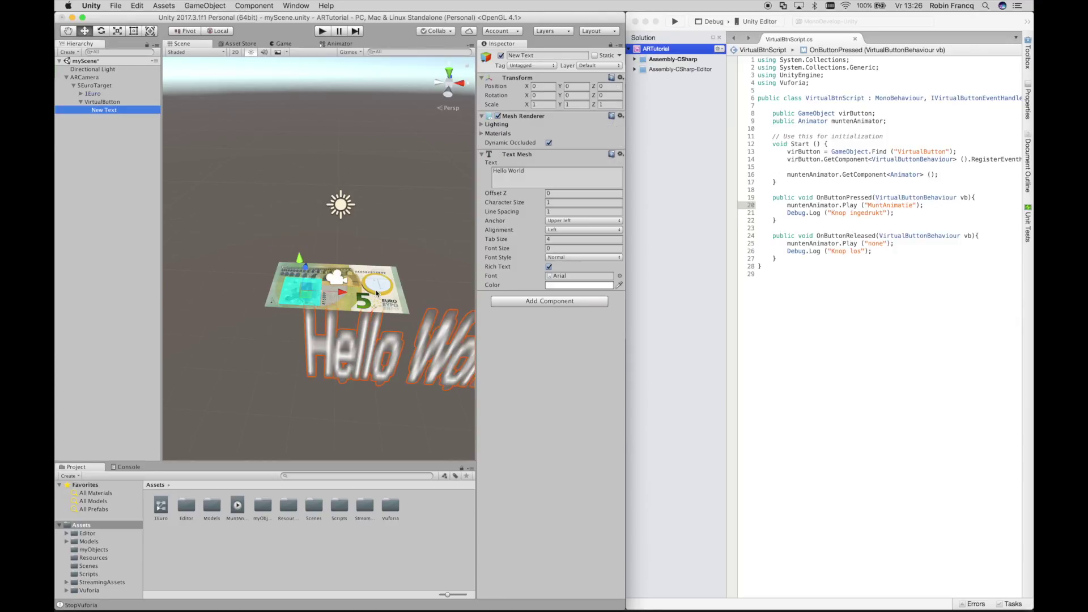
pyautogui.scroll(-3, 376, 292)
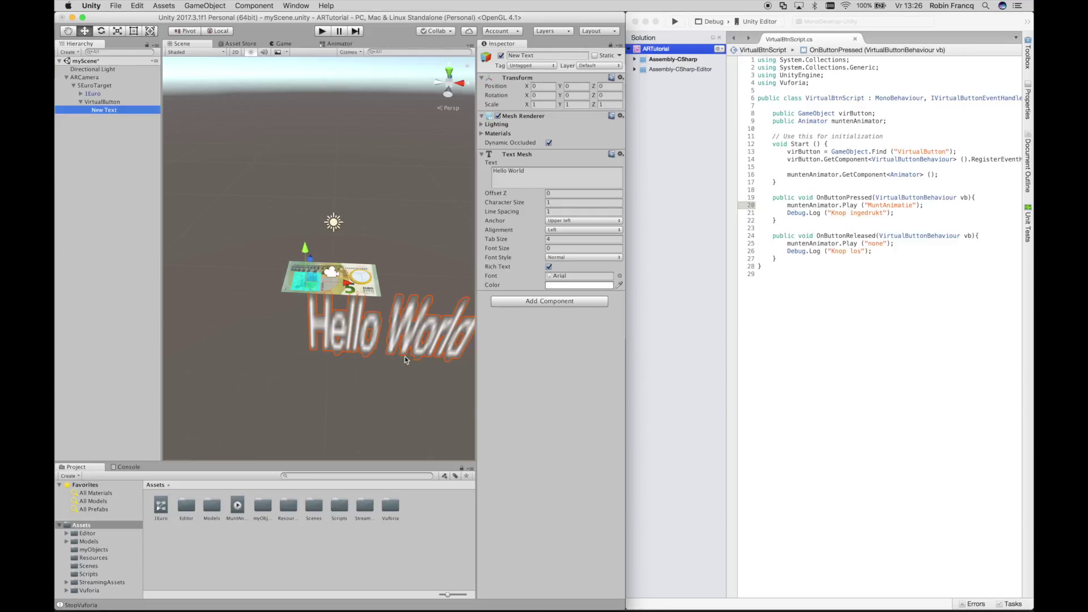
pyautogui.click(534, 170)
# Step: Change the Text Mesh text from Hello World to 'Druk hier' and set Font Size to 100
pyautogui.press('BackSpace')
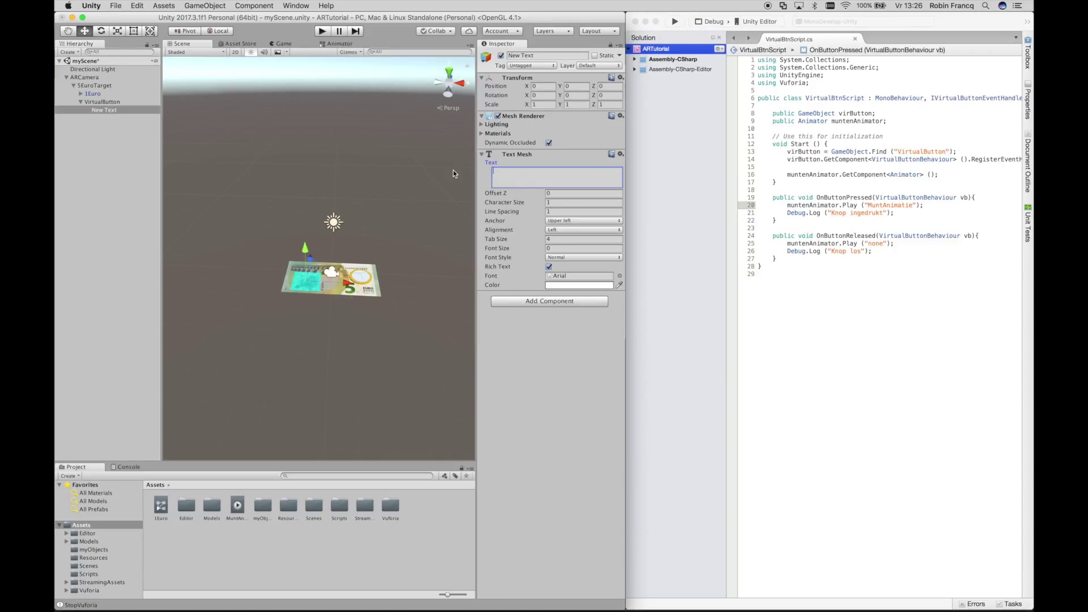
pyautogui.write('Dr')
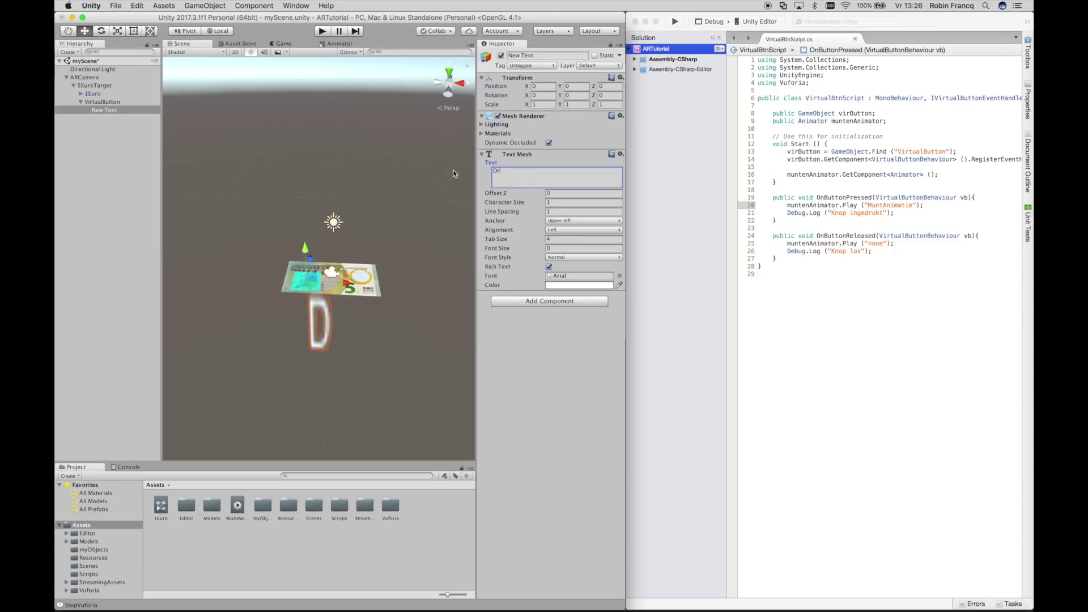
pyautogui.write('uk hier')
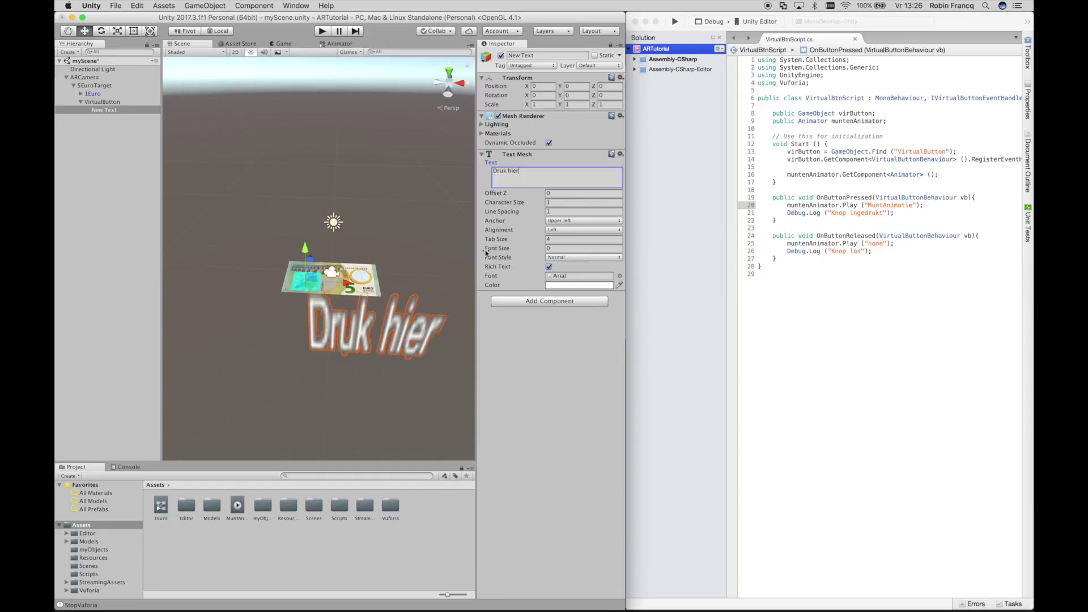
pyautogui.click(550, 249)
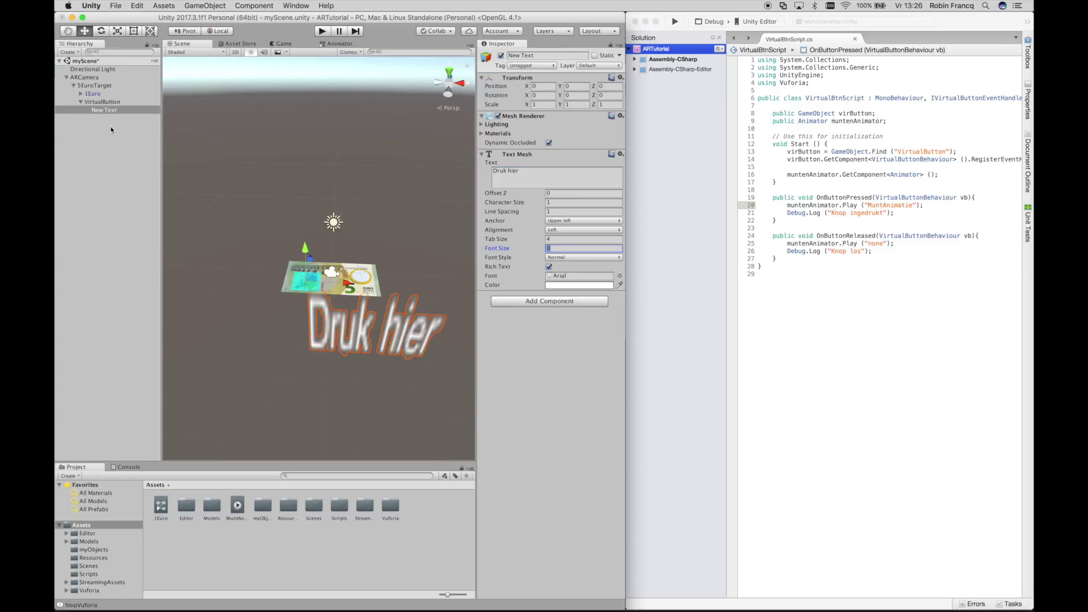
pyautogui.click(103, 111)
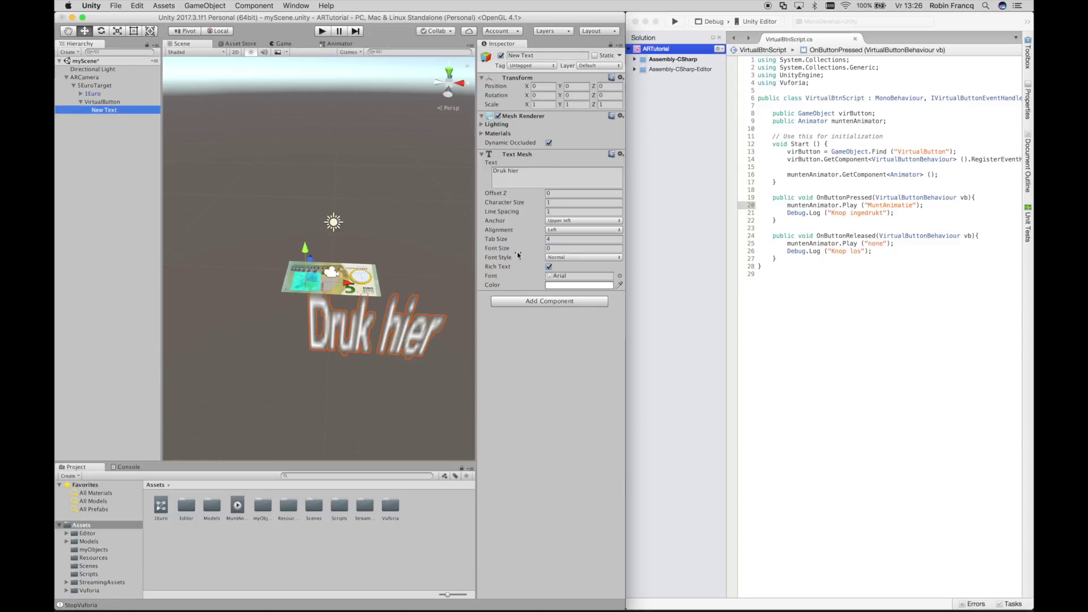
pyautogui.click(565, 248)
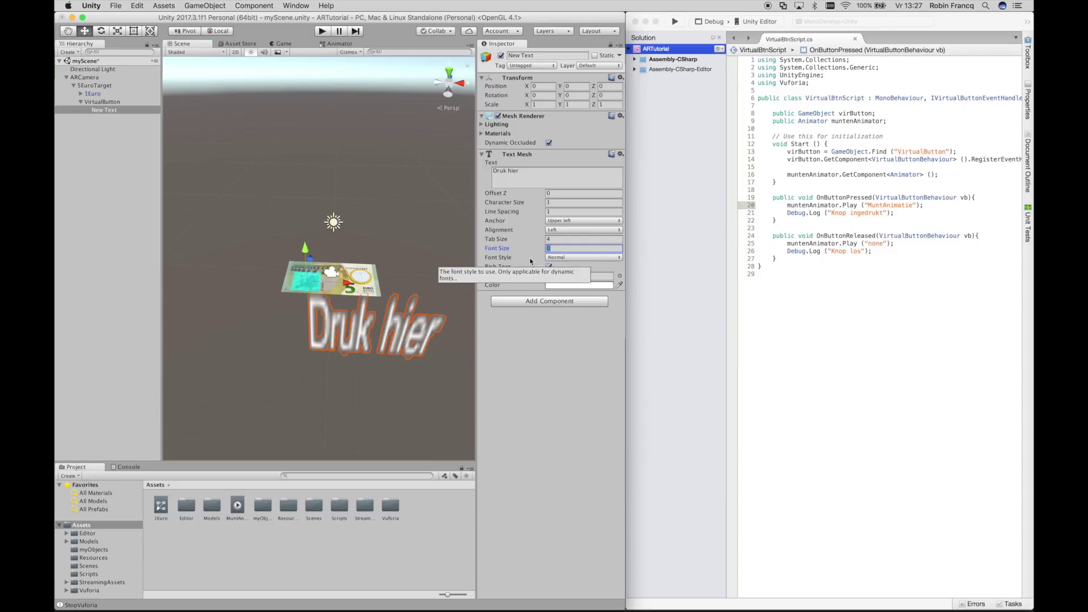
pyautogui.write('0')
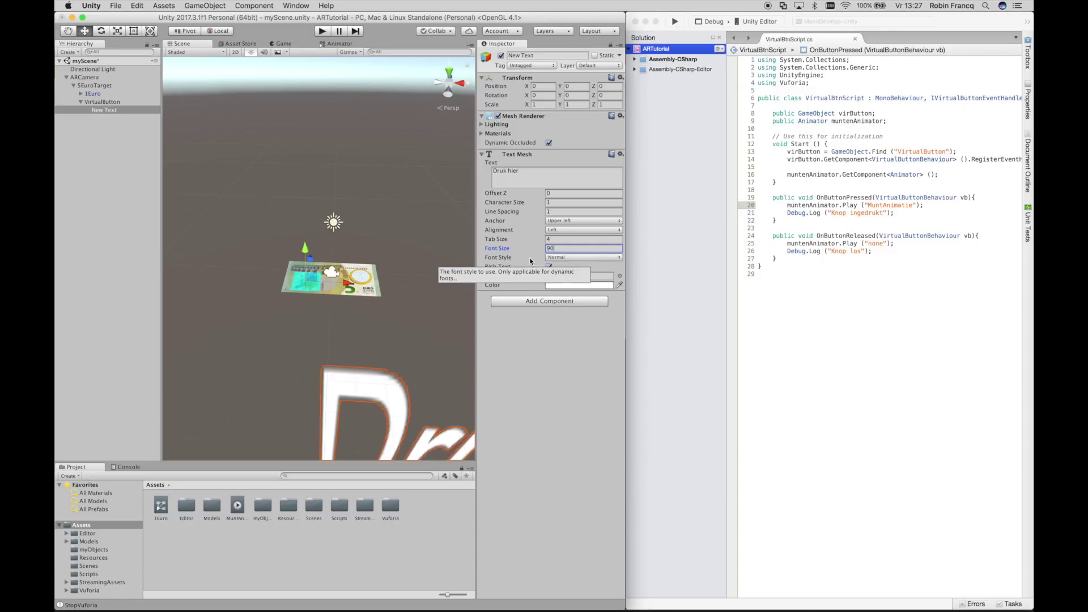
pyautogui.press('BackSpace')
pyautogui.press('BackSpace')
pyautogui.write('00')
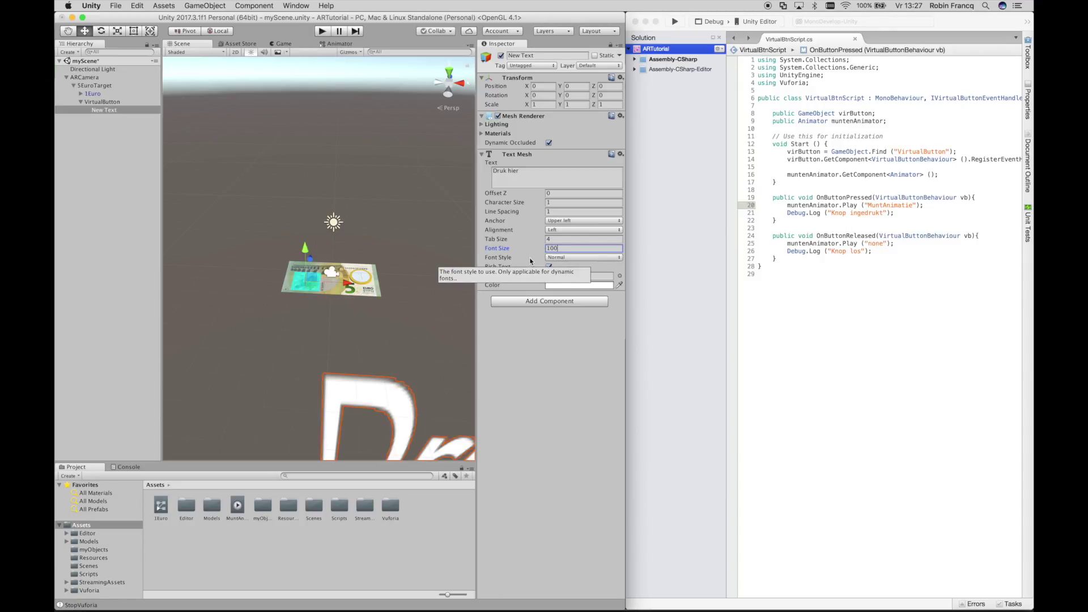
pyautogui.scroll(-2, 413, 339)
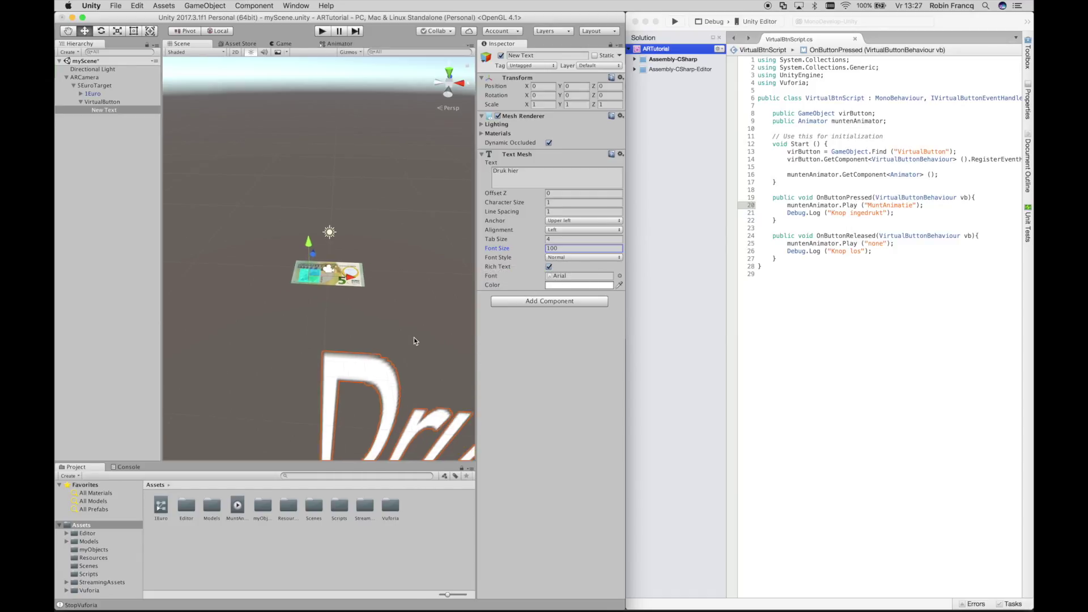
pyautogui.scroll(-2, 413, 338)
pyautogui.scroll(-2, 413, 338)
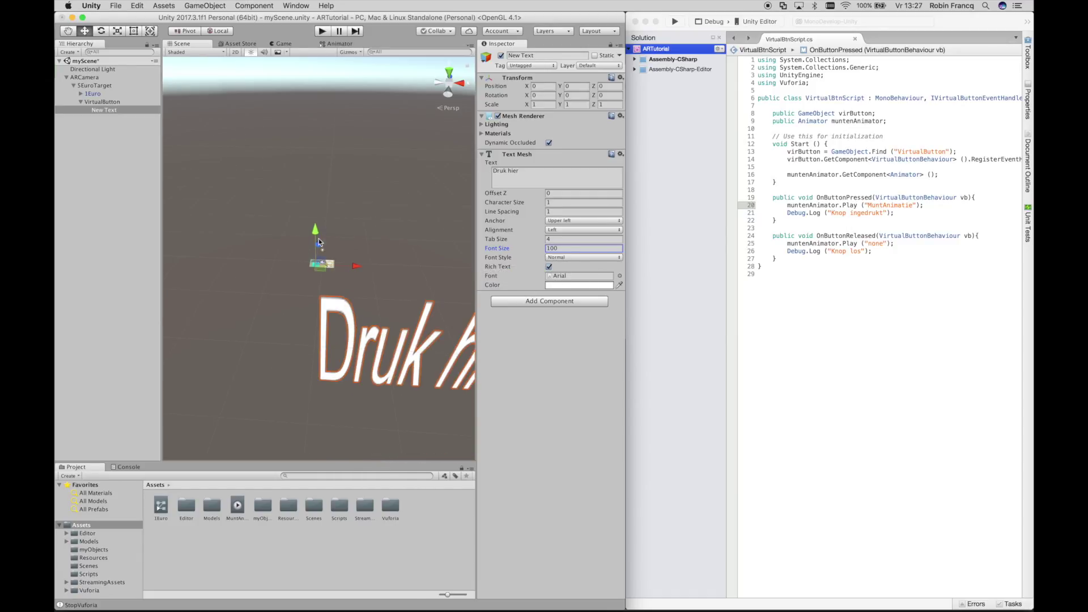
# Step: Scale the New Text label down and raise it above the banknote
pyautogui.click(99, 110)
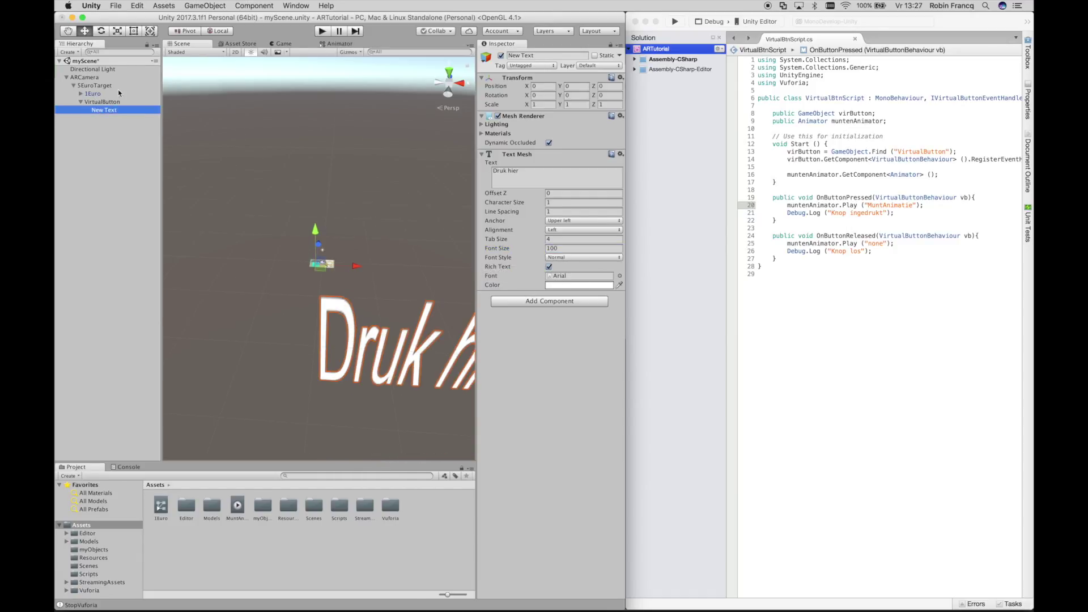
pyautogui.click(117, 34)
pyautogui.moveTo(315, 264)
pyautogui.mouseDown()
pyautogui.moveTo(301, 284)
pyautogui.moveTo(301, 312)
pyautogui.moveTo(360, 315)
pyautogui.mouseUp()
pyautogui.scroll(5, 300, 294)
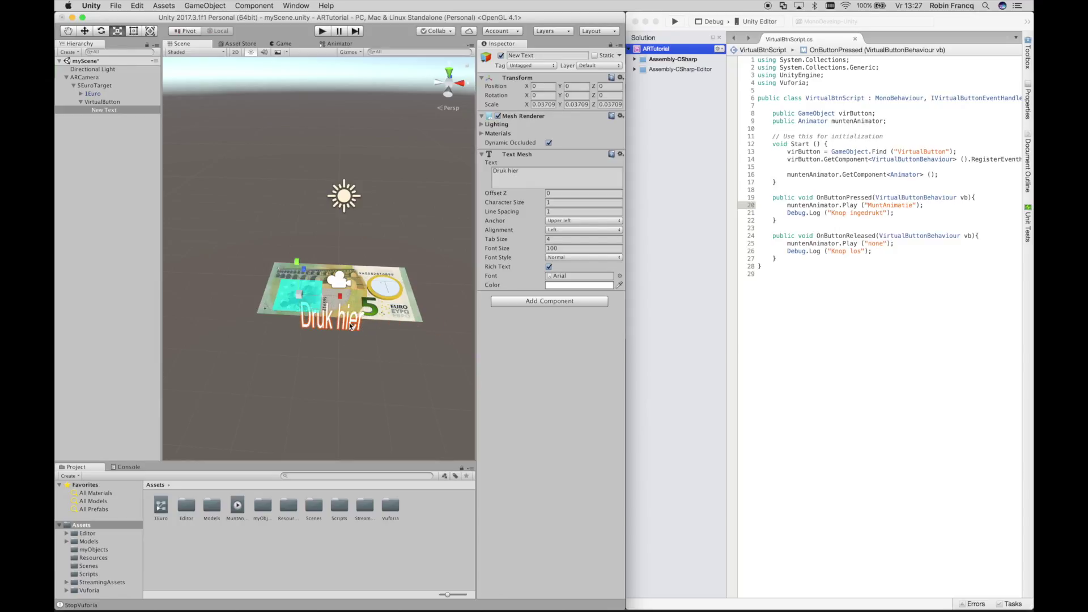
pyautogui.keyDown('alt'); pyautogui.moveTo(350, 327); pyautogui.dragTo(343, 291); pyautogui.keyUp('alt')
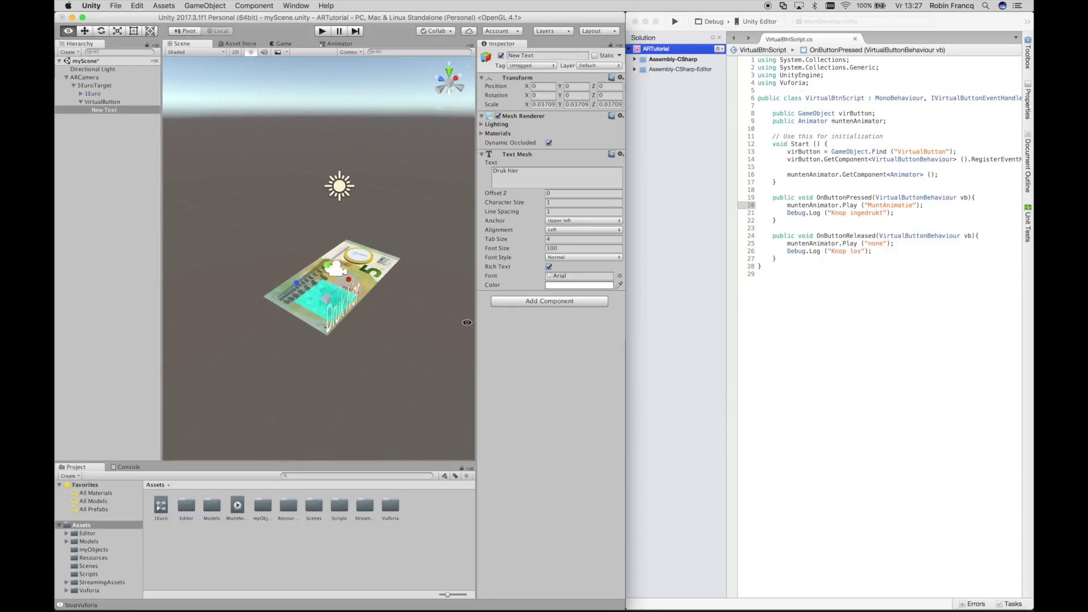
pyautogui.press('e')
pyautogui.press('w')
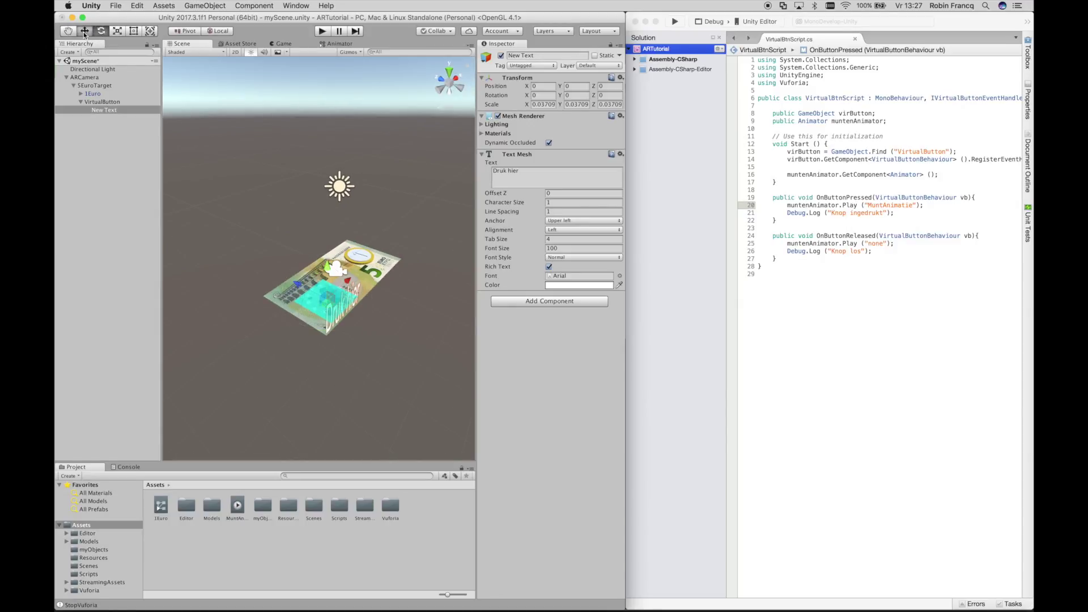
pyautogui.moveTo(328, 269); pyautogui.dragTo(327, 165)
# Step: Set the label's X rotation to 90 so it lies flat, then shrink it further
pyautogui.press('e')
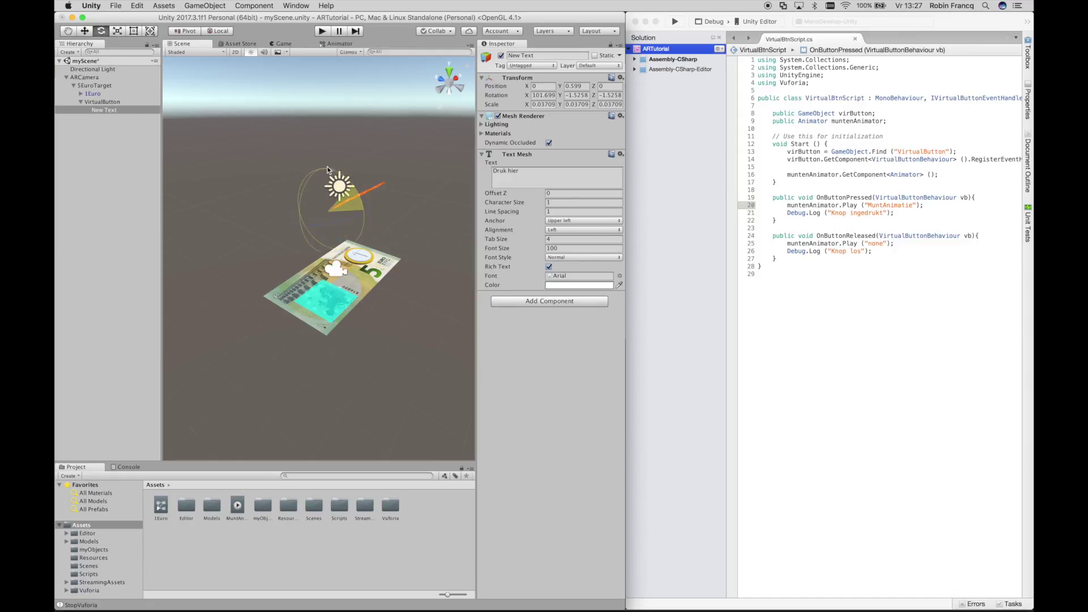
pyautogui.click(543, 94)
pyautogui.write('90')
pyautogui.click(84, 31)
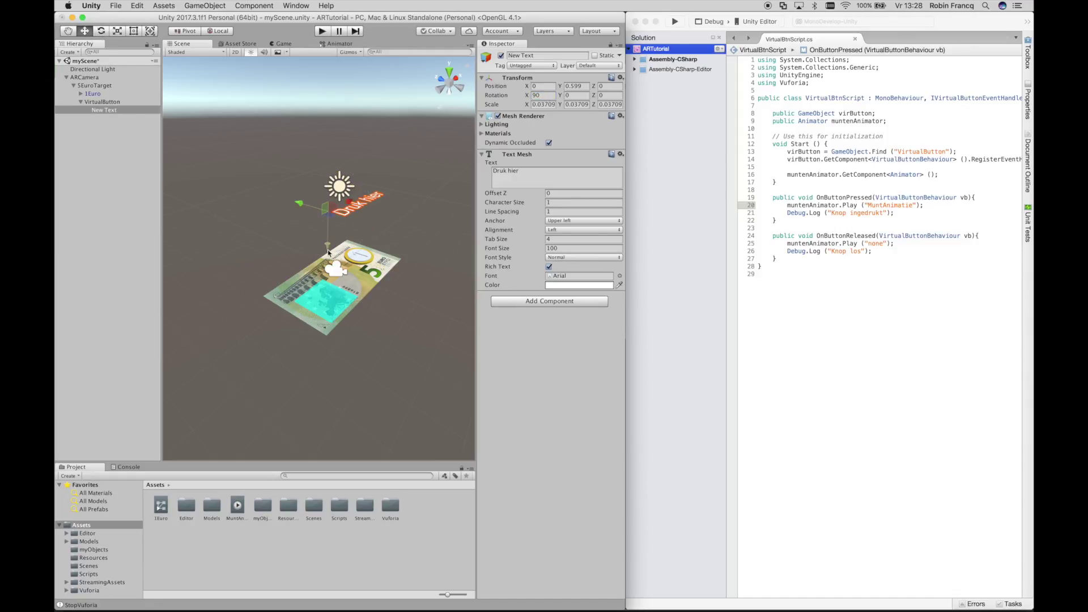
pyautogui.click(117, 30)
pyautogui.moveTo(274, 292)
pyautogui.mouseDown()
pyautogui.moveTo(265, 285)
pyautogui.moveTo(362, 334)
pyautogui.mouseUp()
# Step: Break 'Druk hier' onto two lines and move it onto the virtual button area
pyautogui.click(507, 170)
pyautogui.press('Return')
pyautogui.press('w')
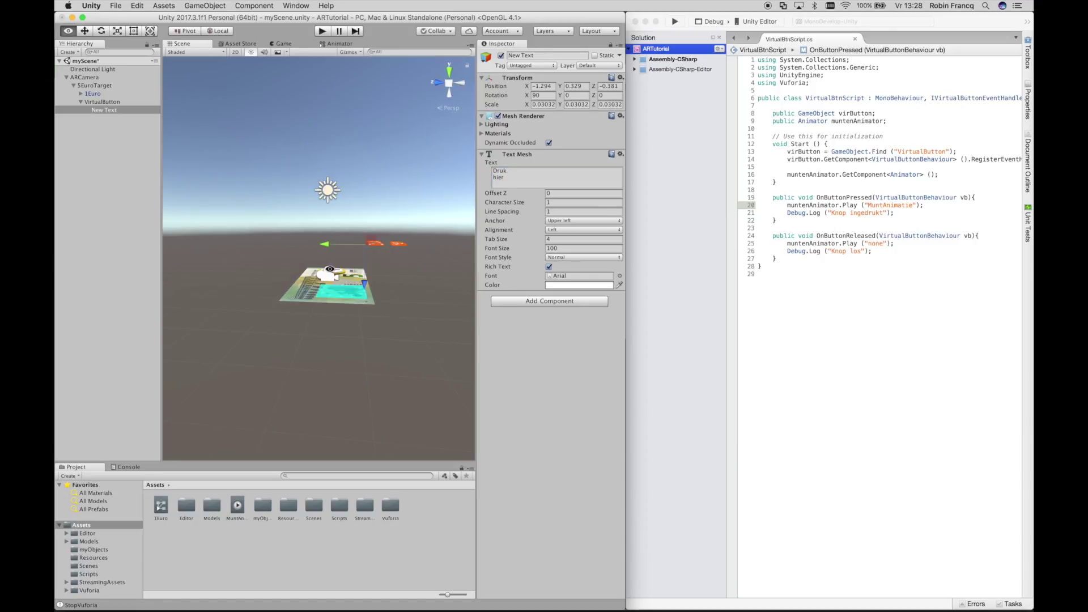
pyautogui.moveTo(305, 305)
pyautogui.keyDown('alt'); pyautogui.mouseDown()
pyautogui.moveTo(289, 308)
pyautogui.moveTo(298, 341)
pyautogui.moveTo(306, 335)
pyautogui.moveTo(319, 298)
pyautogui.moveTo(235, 367)
pyautogui.moveTo(353, 424)
pyautogui.mouseUp(); pyautogui.keyUp('alt')
pyautogui.scroll(5, 306, 334)
pyautogui.click(352, 425)
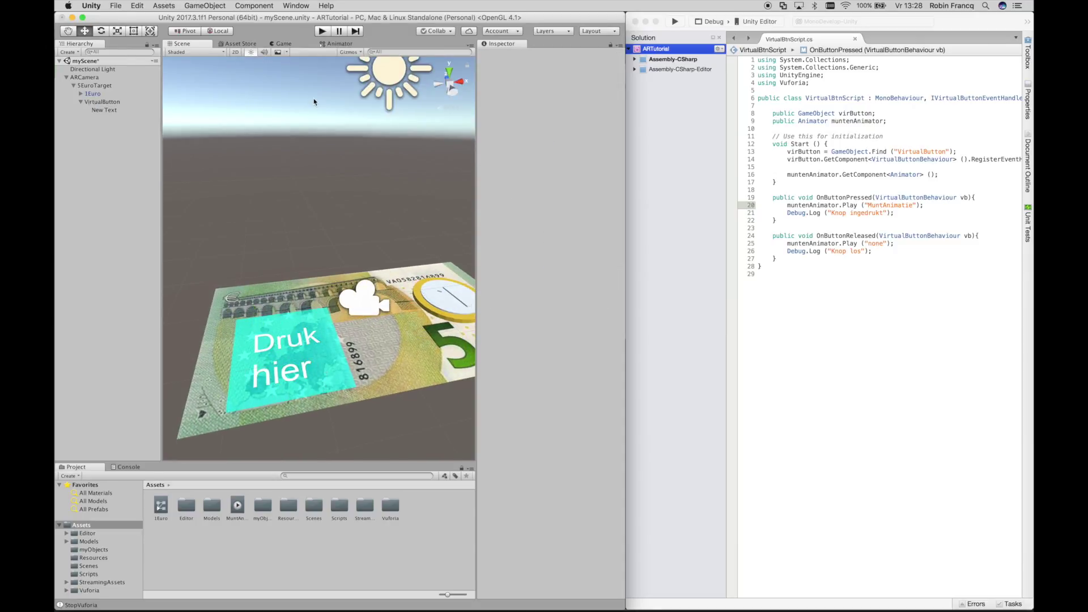
pyautogui.click(322, 31)
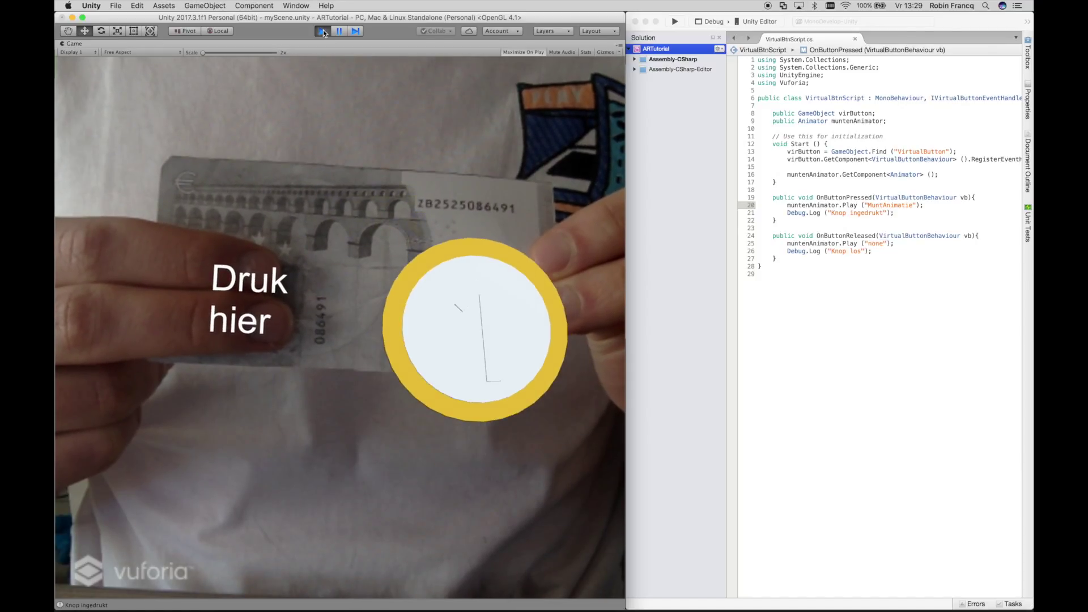
pyautogui.click(322, 31)
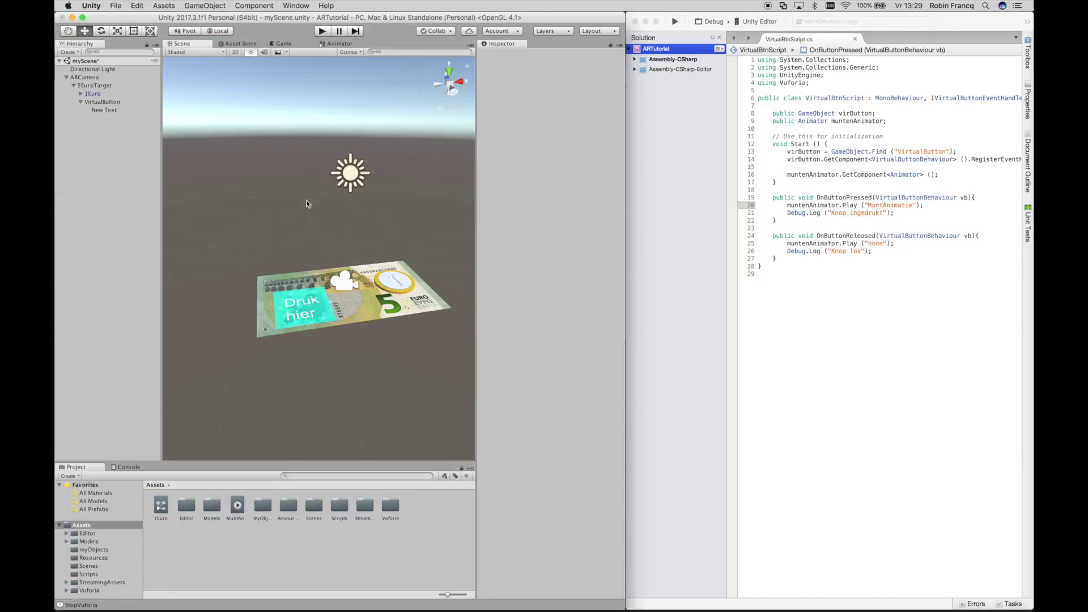